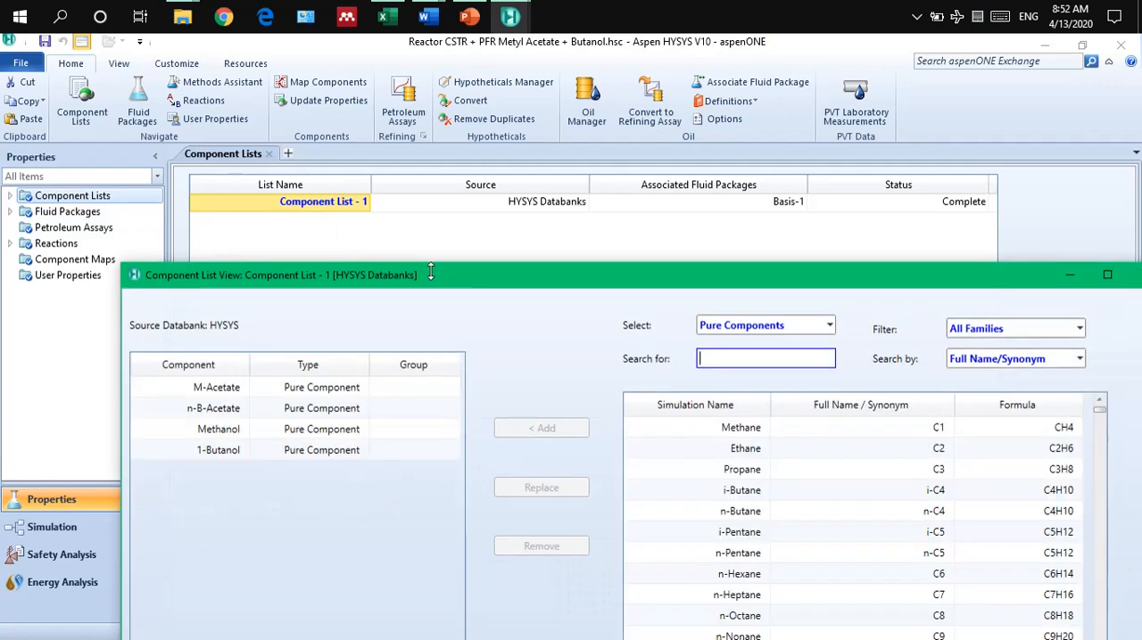
# Review the selected components in Component List - 1 and close its view.
pyautogui.moveTo(434, 275); pyautogui.dragTo(396, 128)
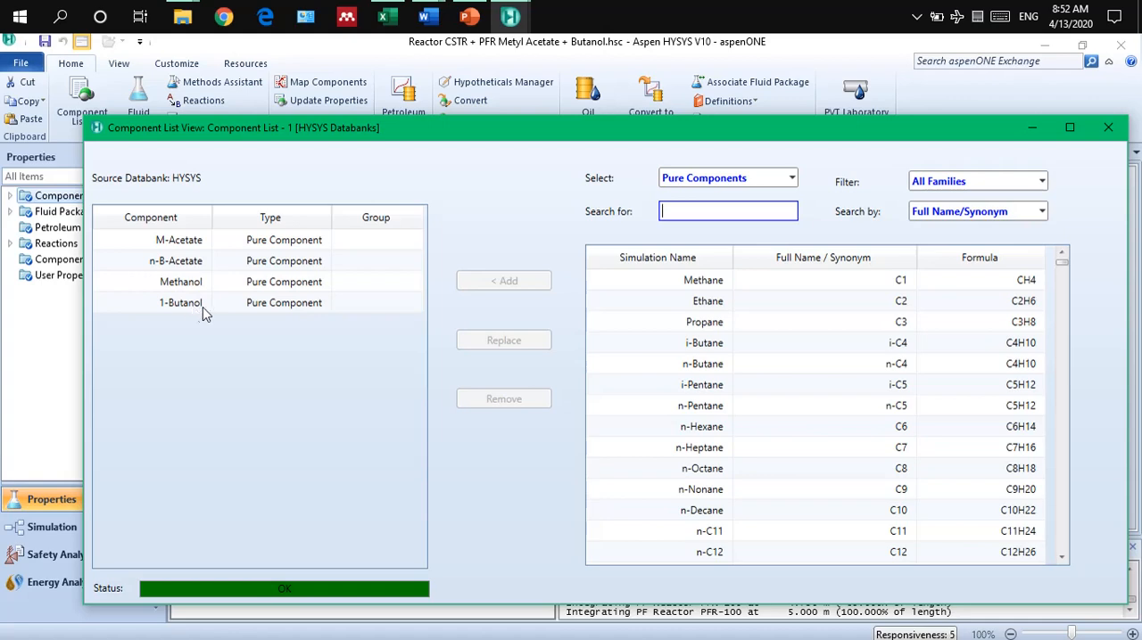
pyautogui.click(1104, 132)
# Open the Basis-1 fluid package, examine its property package selection and binary coefficients, and close it.
pyautogui.click(67, 214)
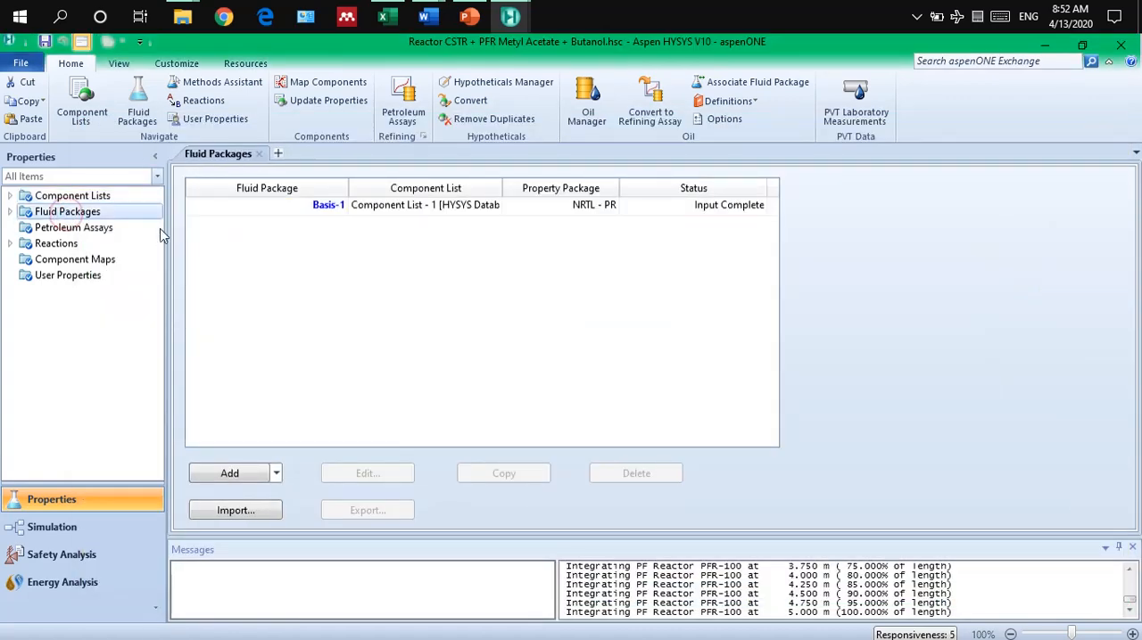
pyautogui.click(328, 206)
pyautogui.doubleClick(328, 205)
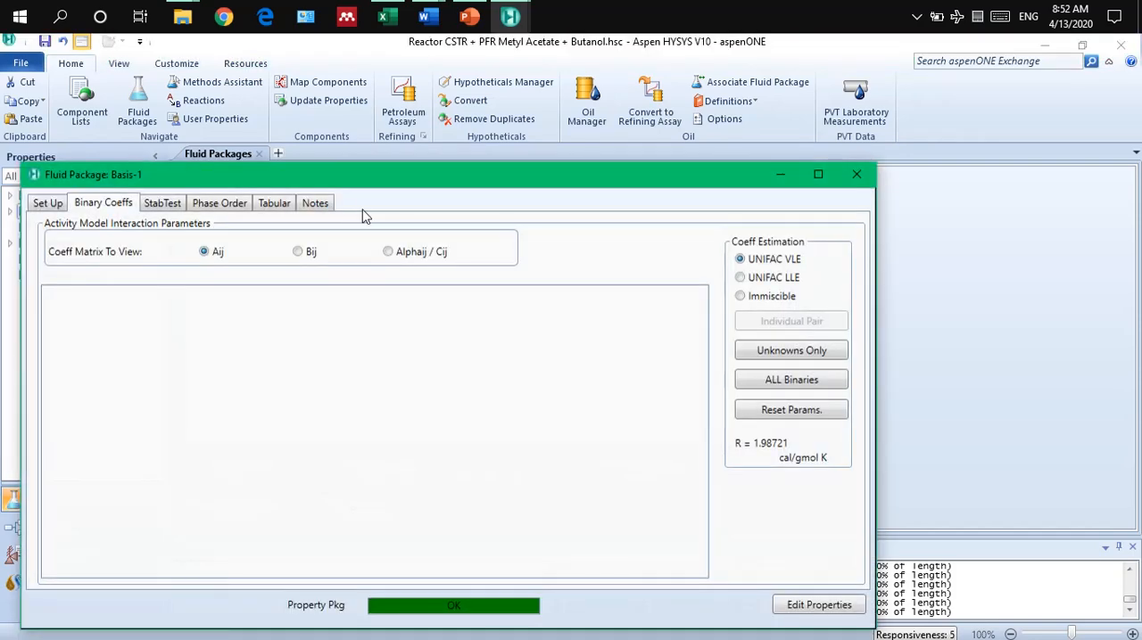
pyautogui.moveTo(430, 173); pyautogui.dragTo(654, 112)
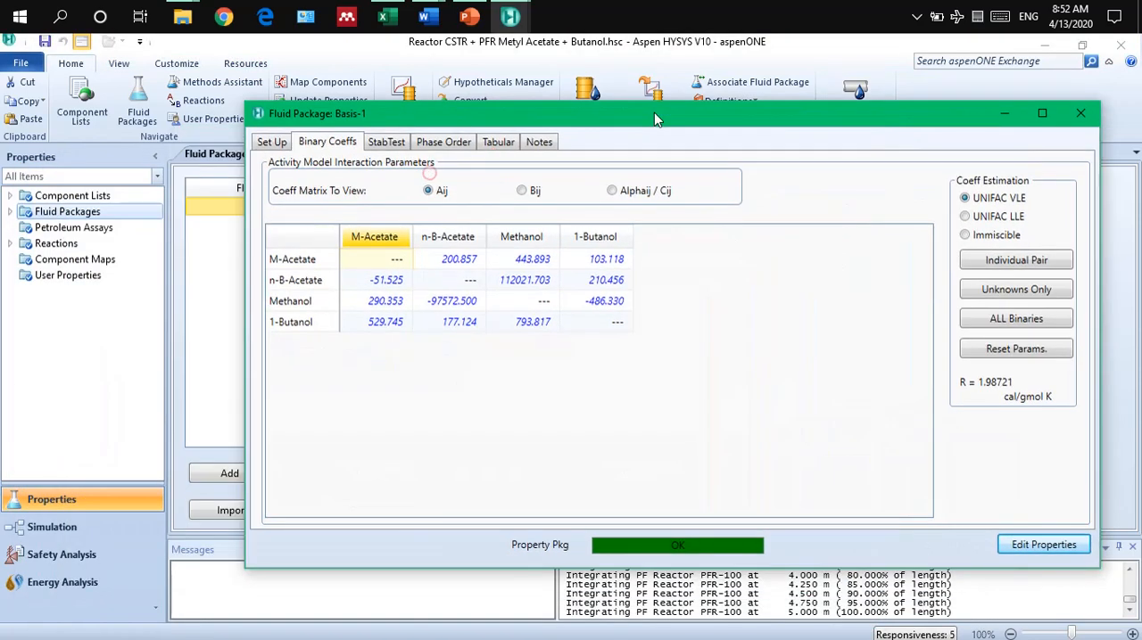
pyautogui.click(271, 143)
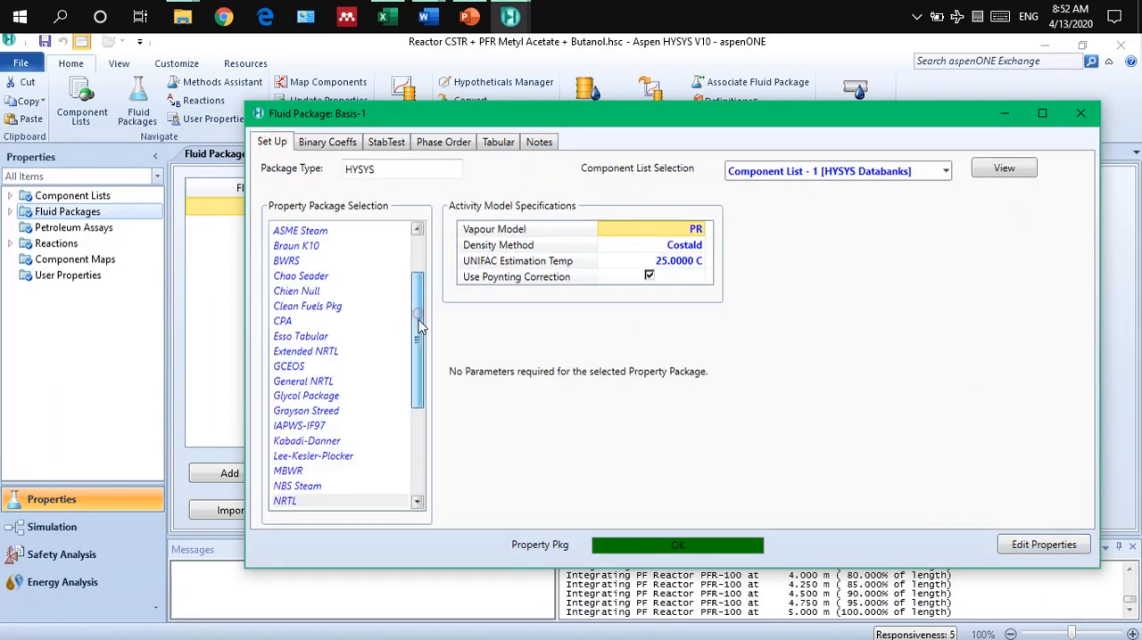
pyautogui.scroll(-2, 419, 320)
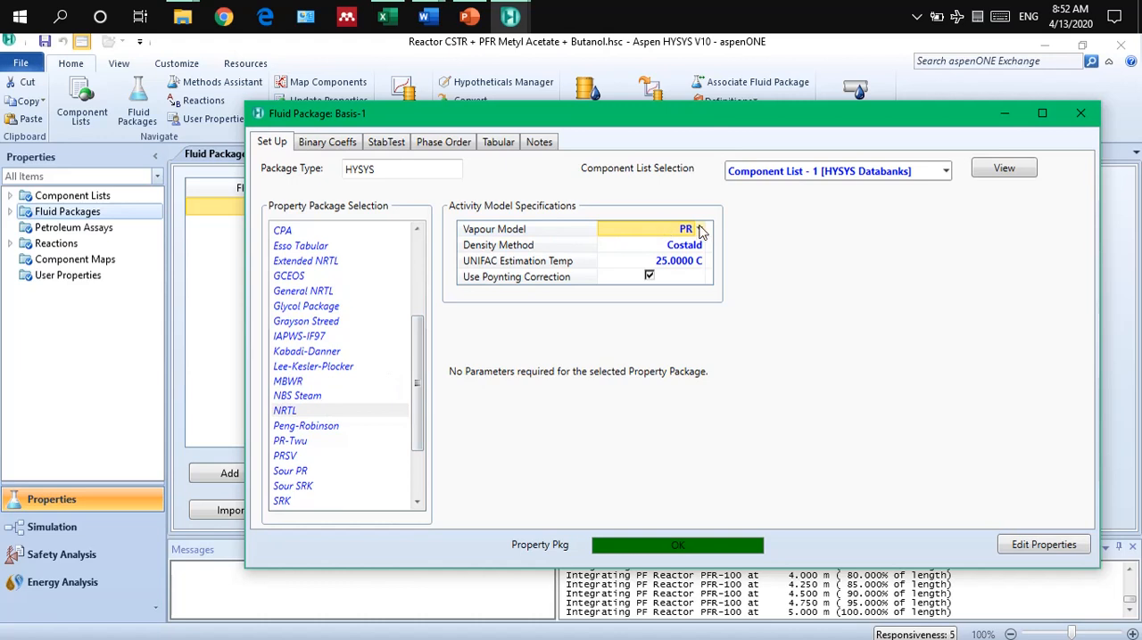
pyautogui.click(331, 144)
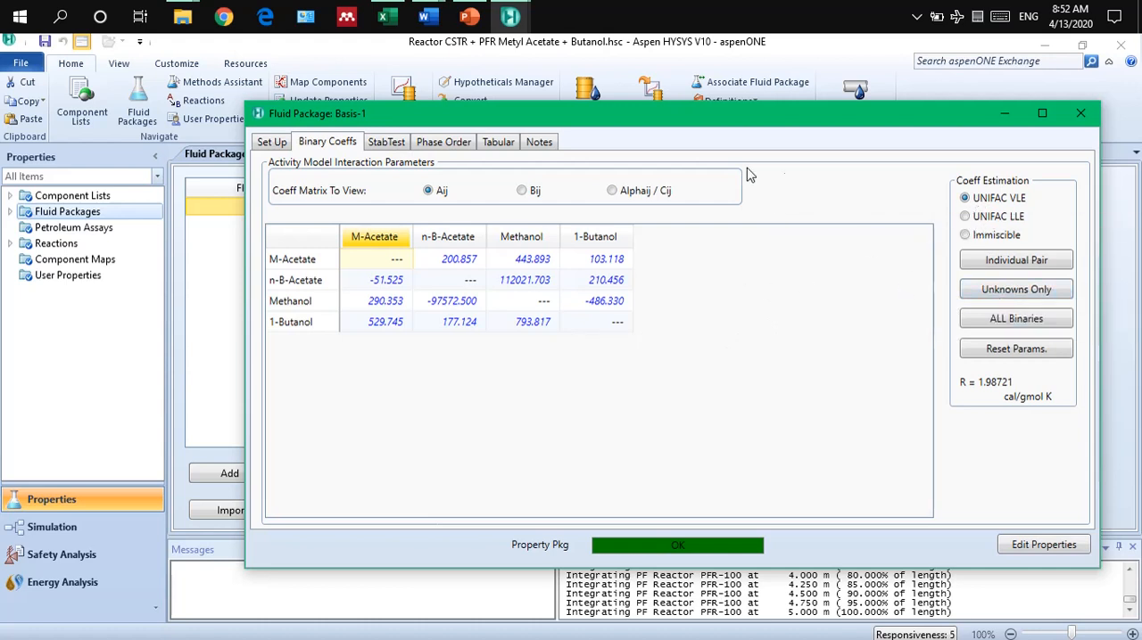
pyautogui.click(1080, 113)
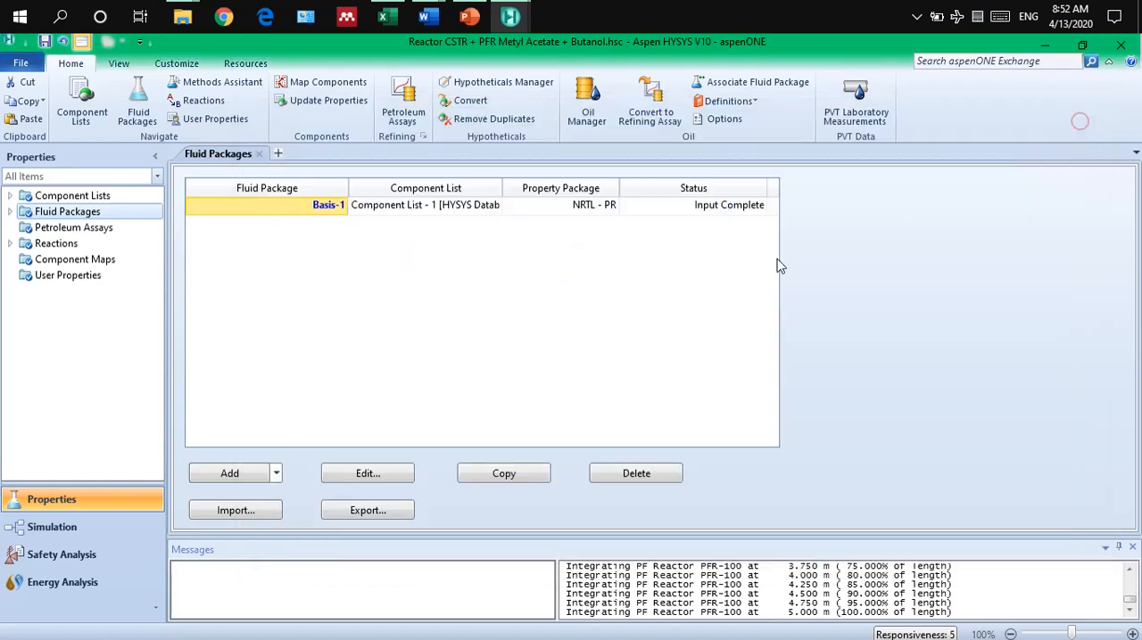
# Delete the reaction set Set-2 from the Reactions list.
pyautogui.click(50, 243)
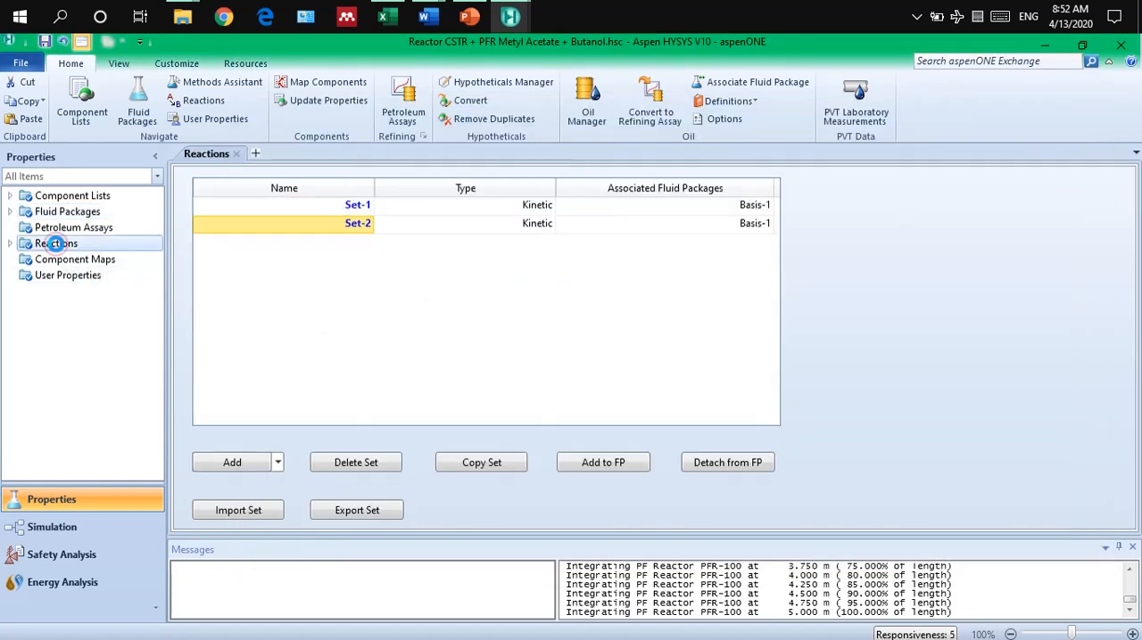
pyautogui.click(327, 227)
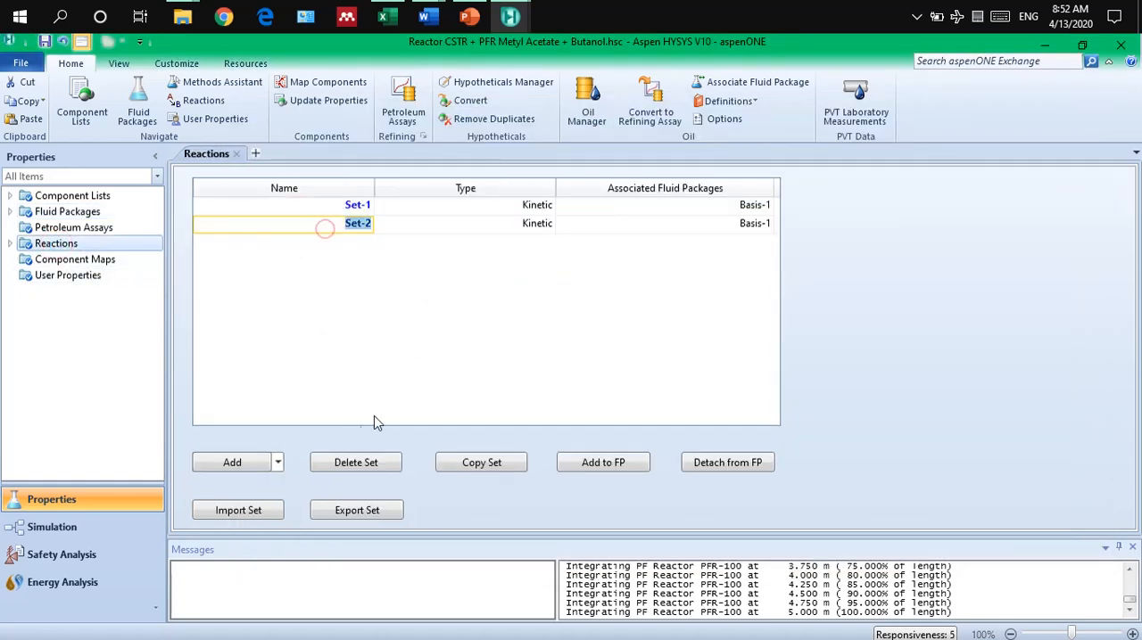
pyautogui.click(348, 463)
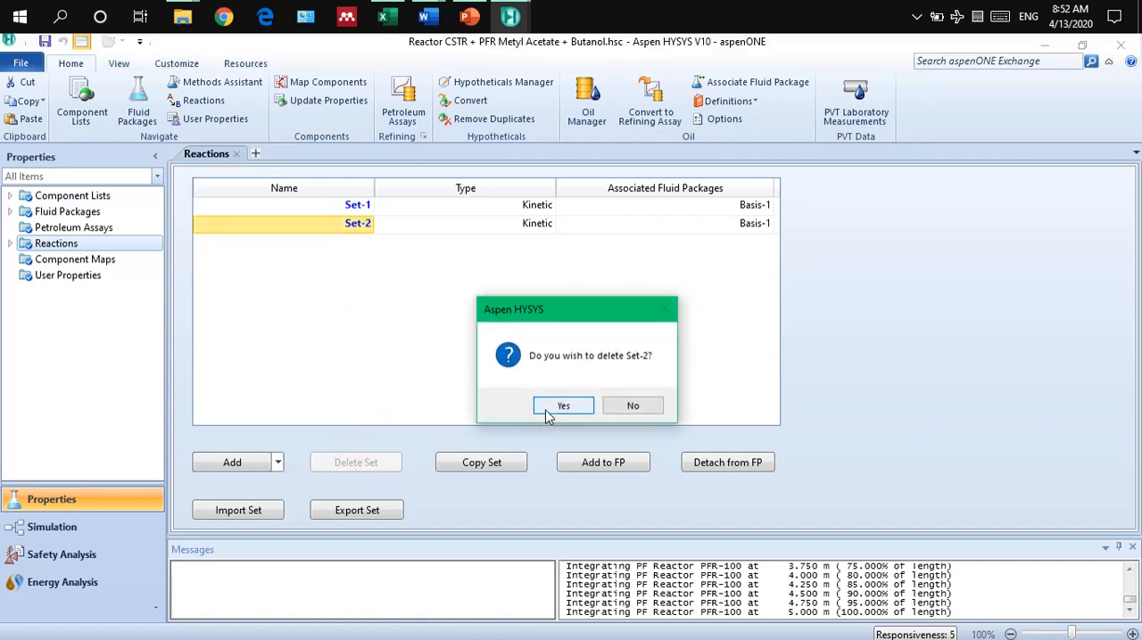
pyautogui.click(545, 409)
# Add a new reaction set and give it a Kinetic reaction from the Hysys source.
pyautogui.doubleClick(326, 206)
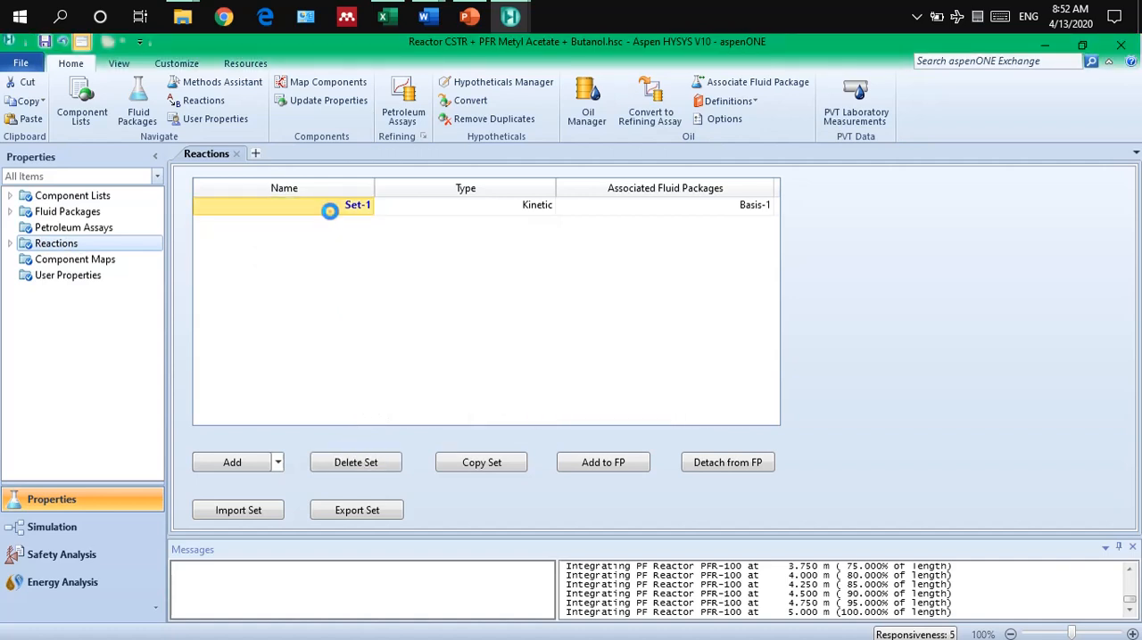
pyautogui.click(599, 208)
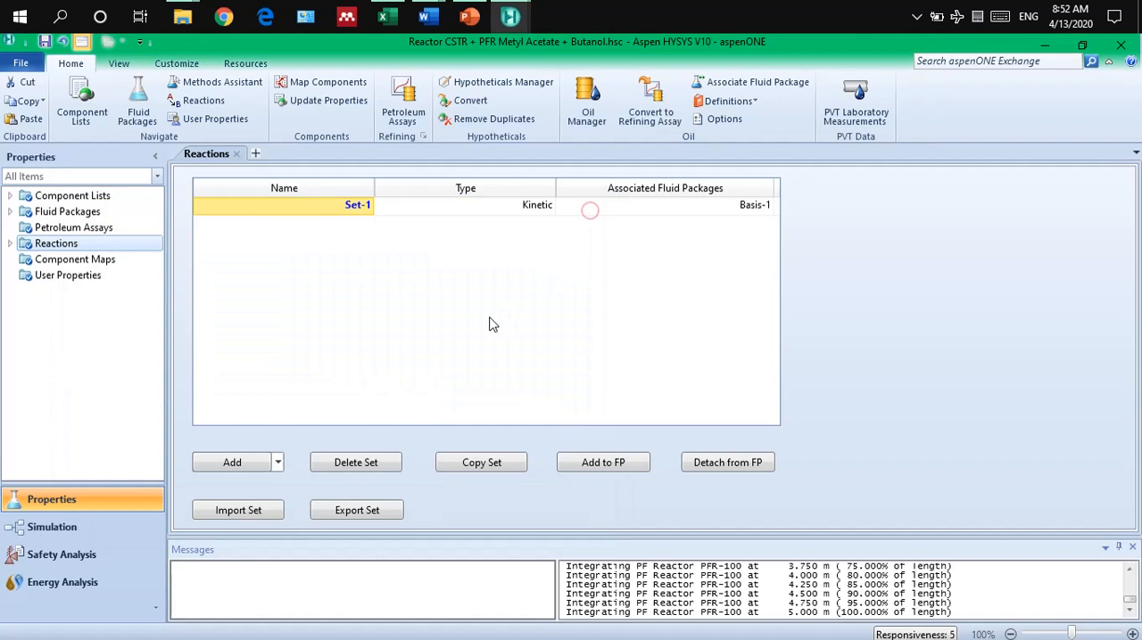
pyautogui.click(226, 471)
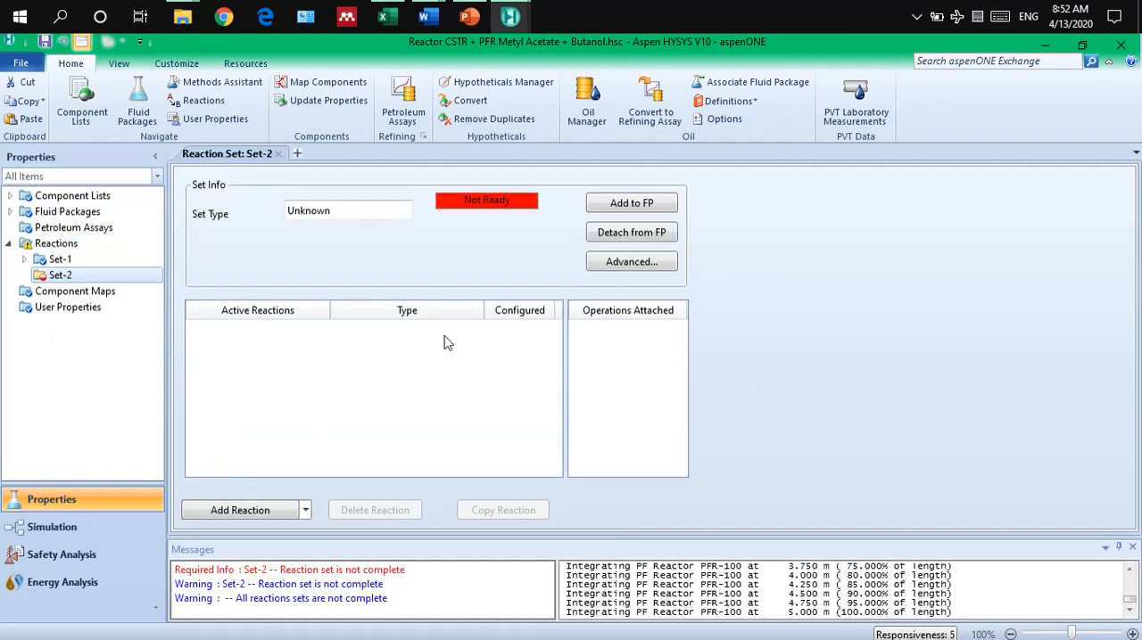
pyautogui.click(239, 512)
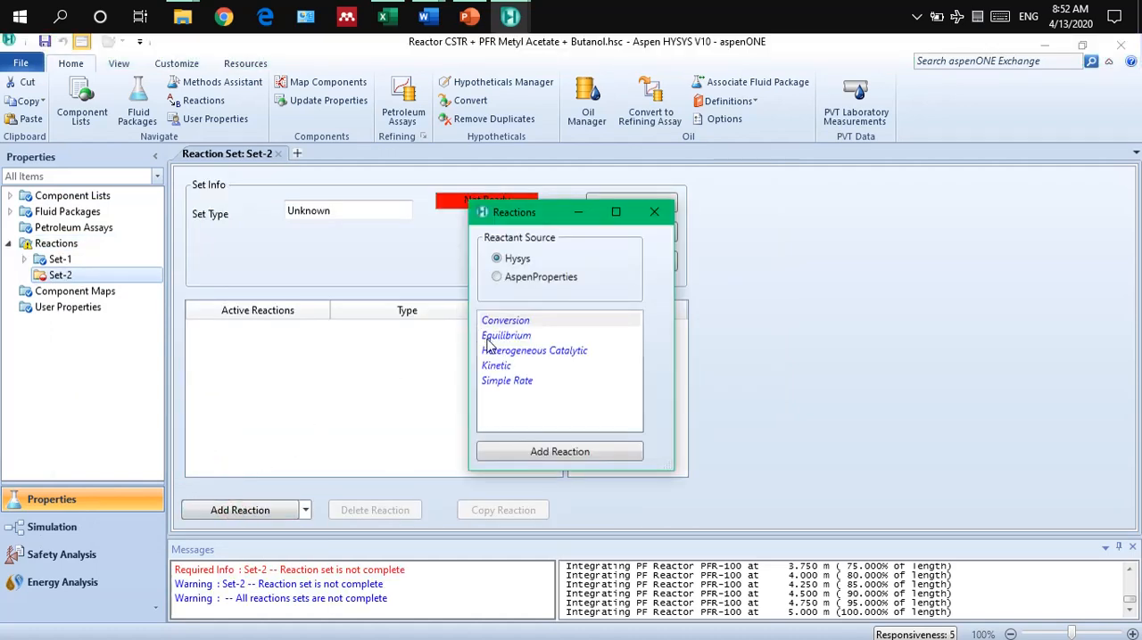
pyautogui.click(496, 368)
pyautogui.doubleClick(496, 368)
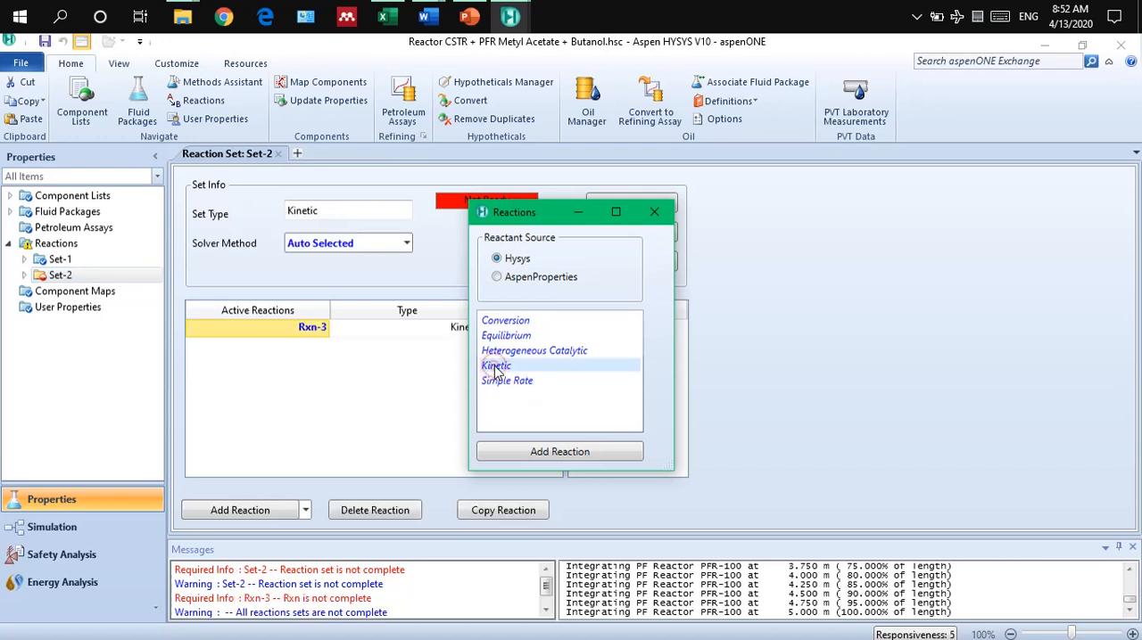
pyautogui.click(654, 212)
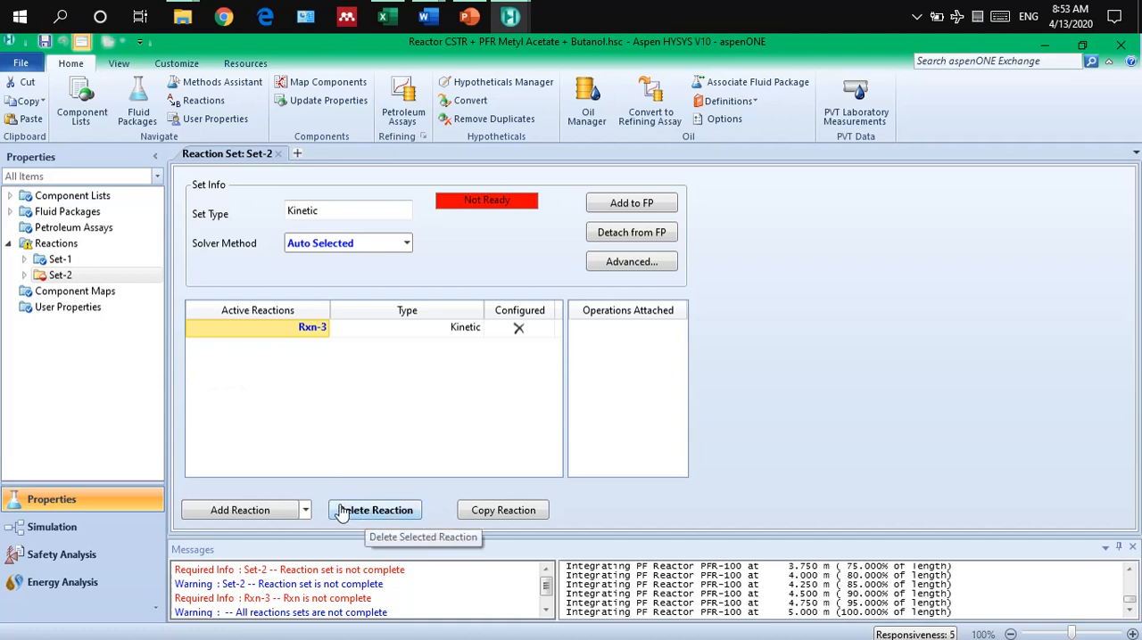
# Open kinetic reaction Rxn-1 in Set-1 and examine its stoichiometry, basis, base component, reaction phase and temperature limits.
pyautogui.click(61, 260)
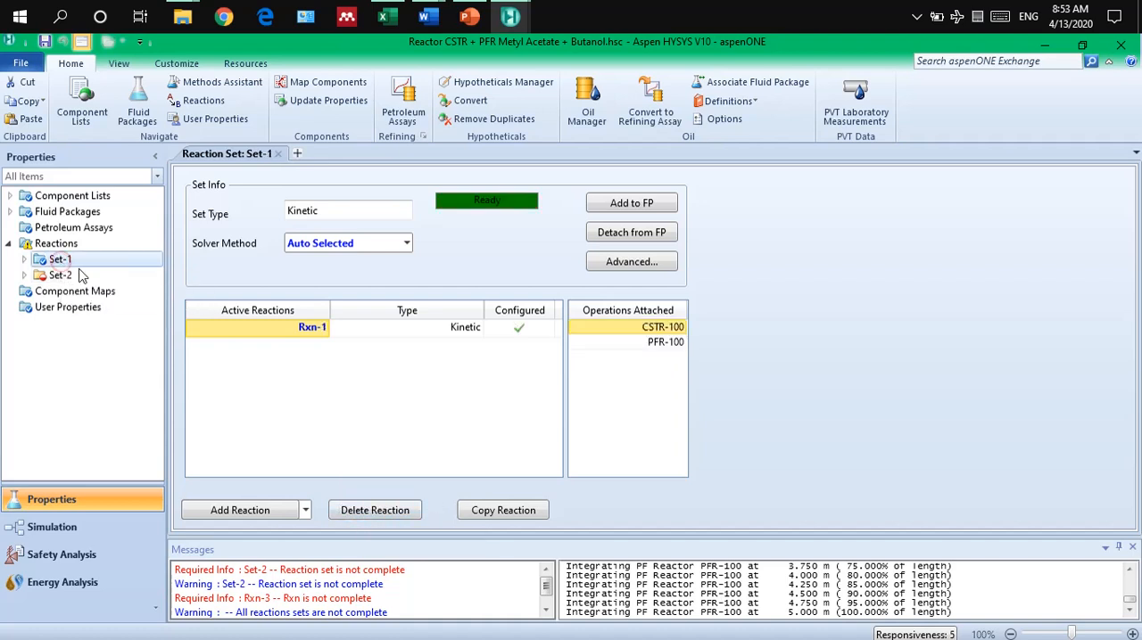
pyautogui.click(327, 397)
pyautogui.doubleClick(307, 329)
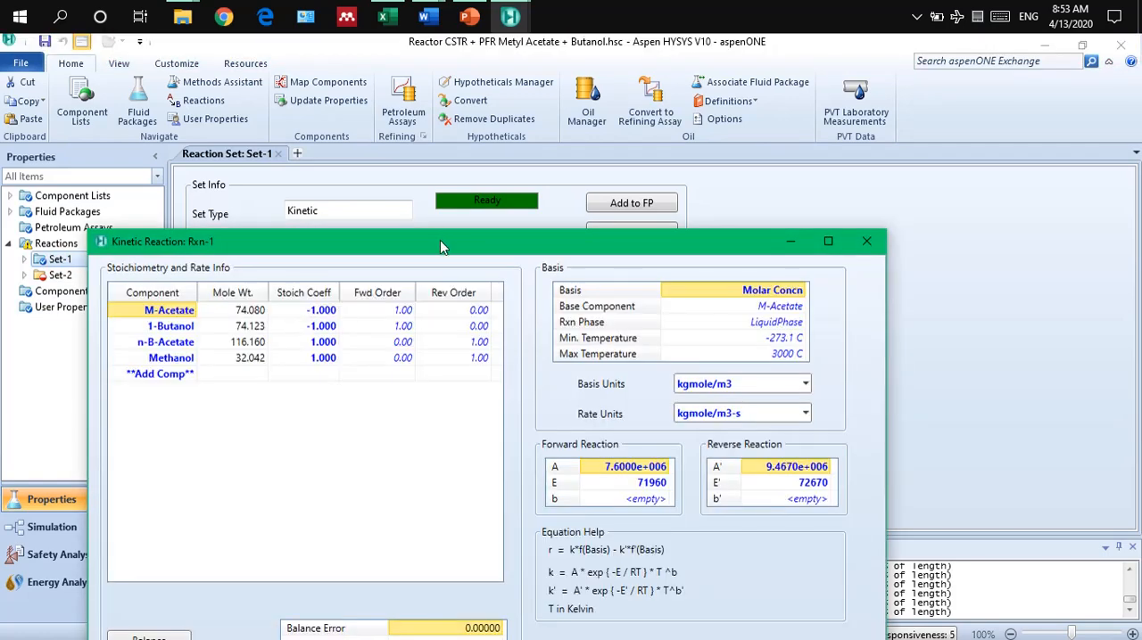
pyautogui.moveTo(440, 240); pyautogui.dragTo(488, 124)
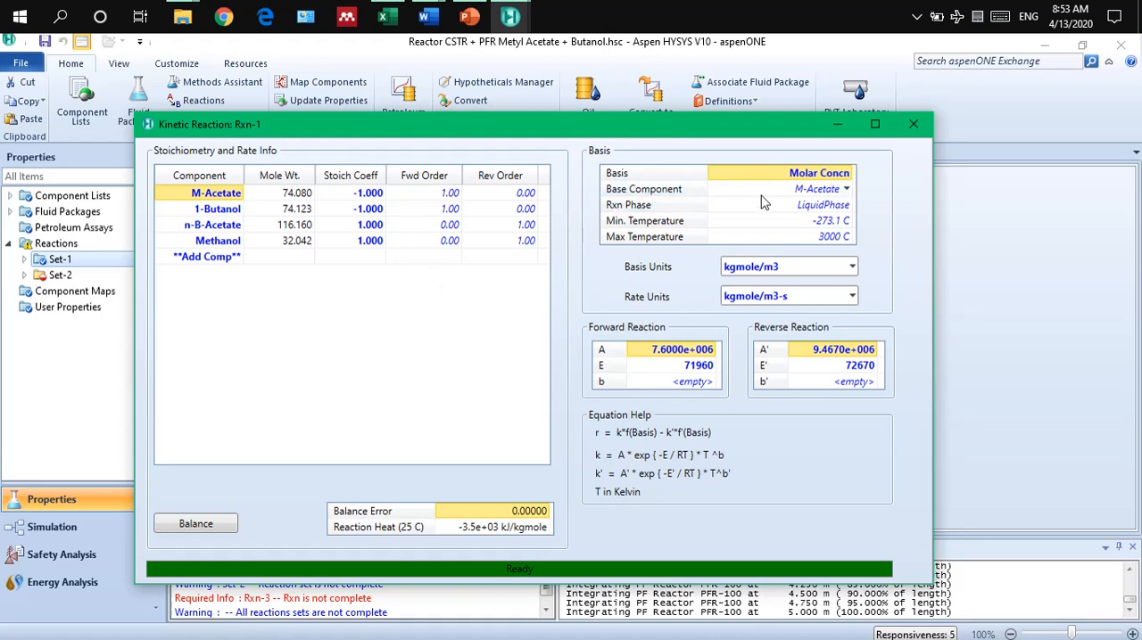
pyautogui.click(790, 177)
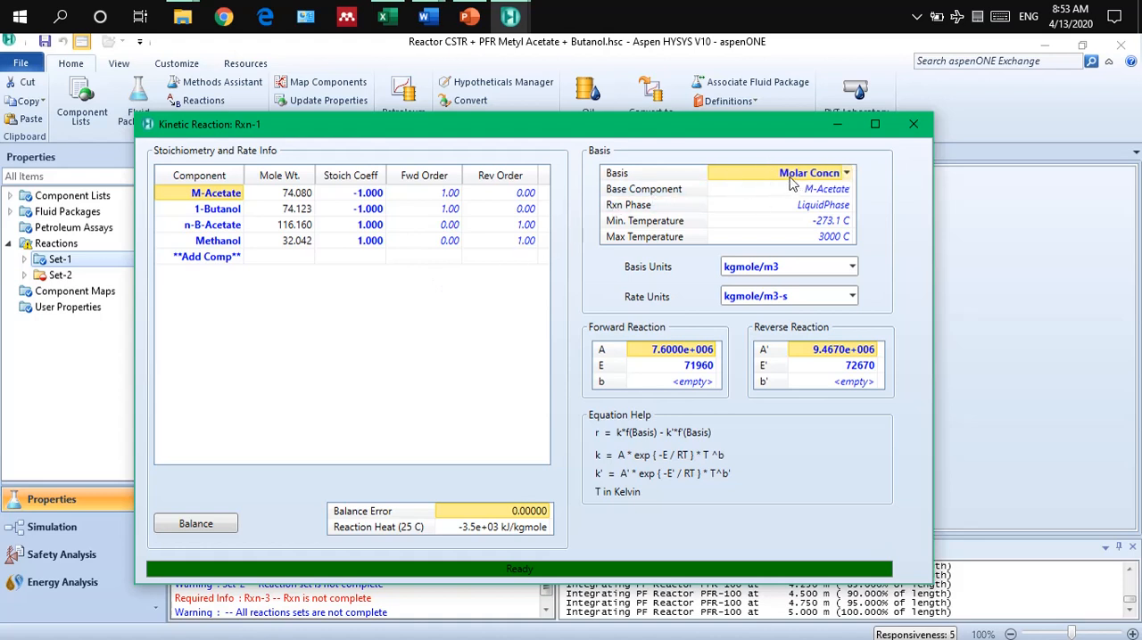
pyautogui.click(796, 189)
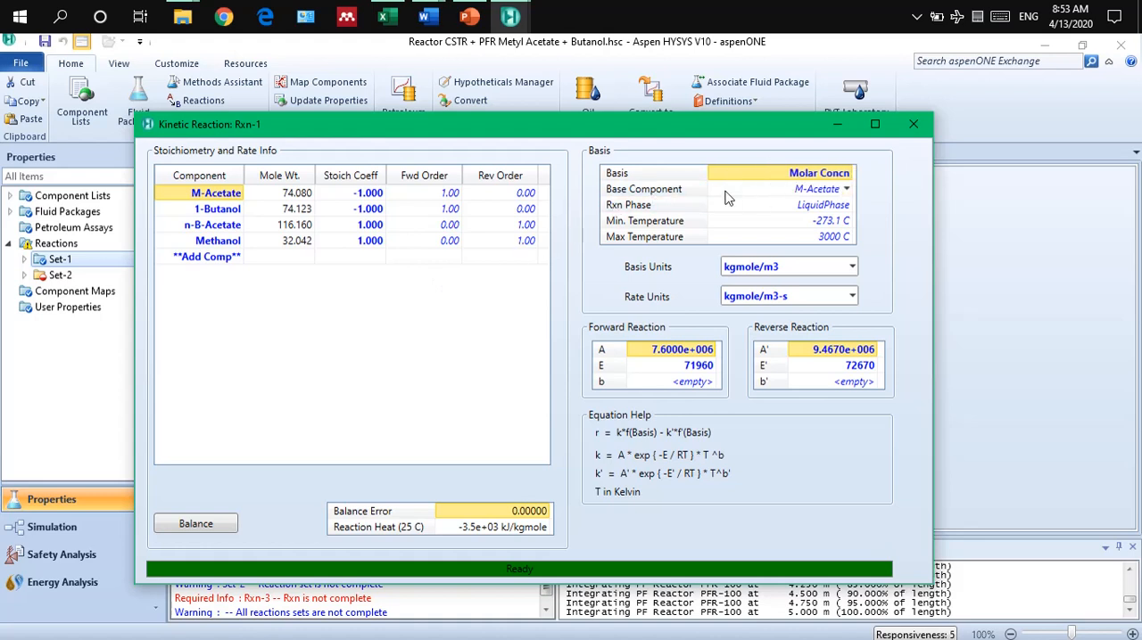
pyautogui.click(806, 208)
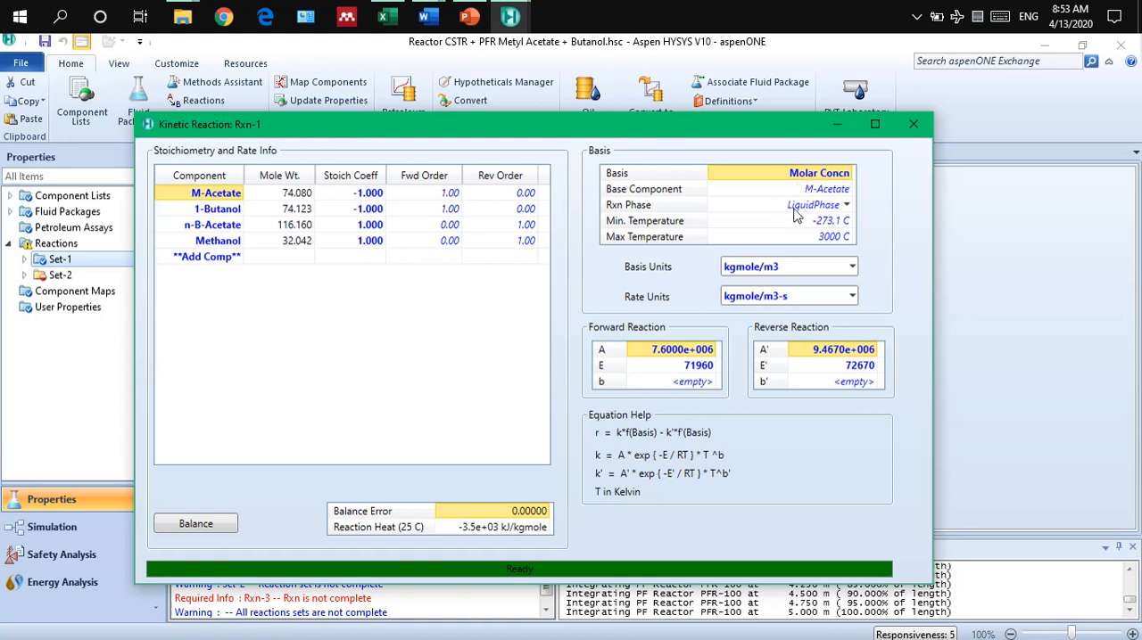
pyautogui.click(773, 239)
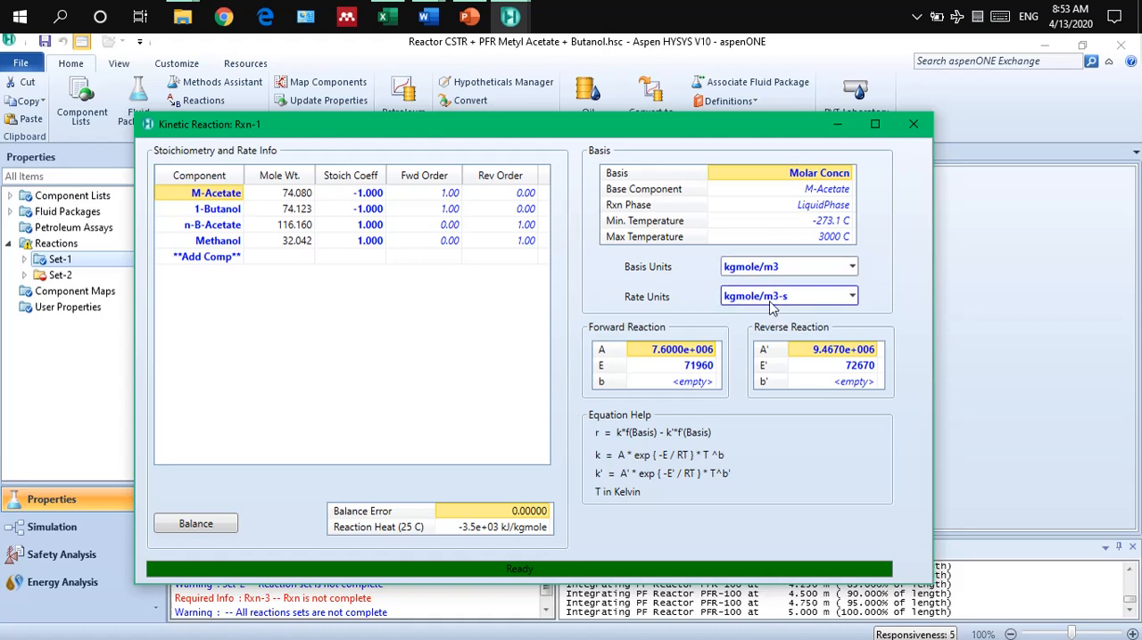
# Switch to PowerPoint and compare the rate constants on the Example slide with the forward and reverse parameters of Rxn-1 in HYSYS.
pyautogui.click(470, 16)
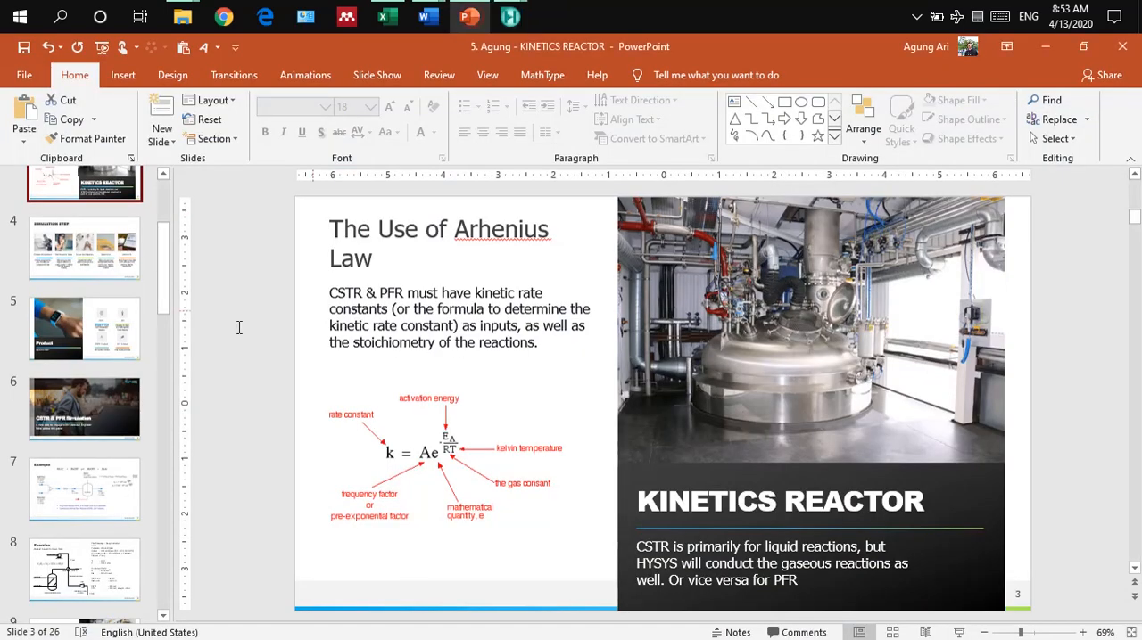
pyautogui.click(118, 489)
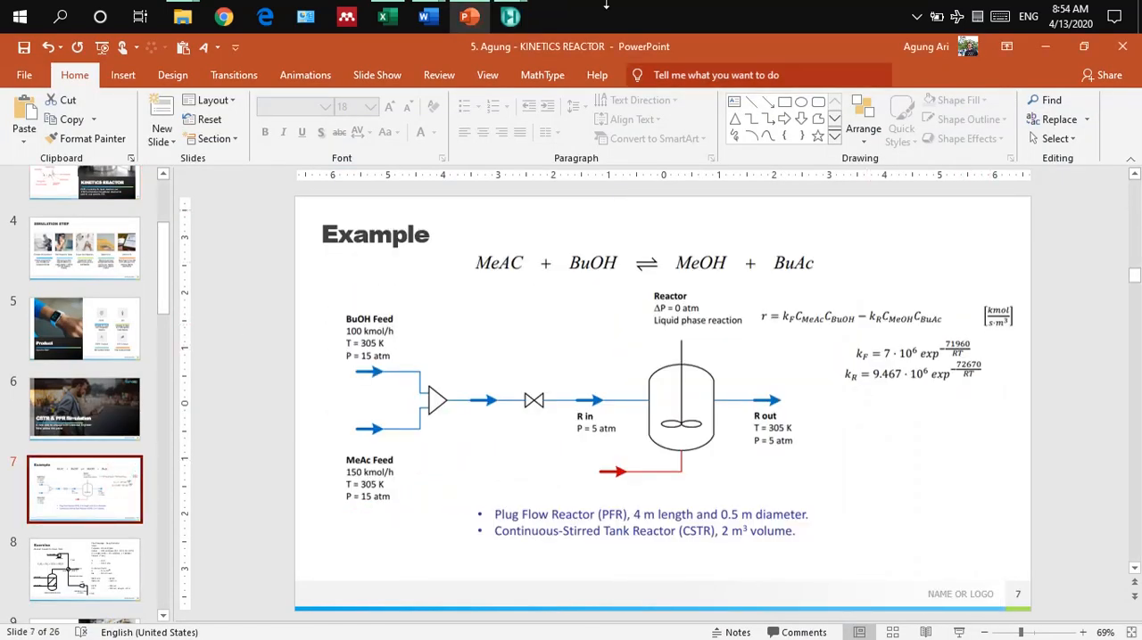
pyautogui.moveTo(510, 16)
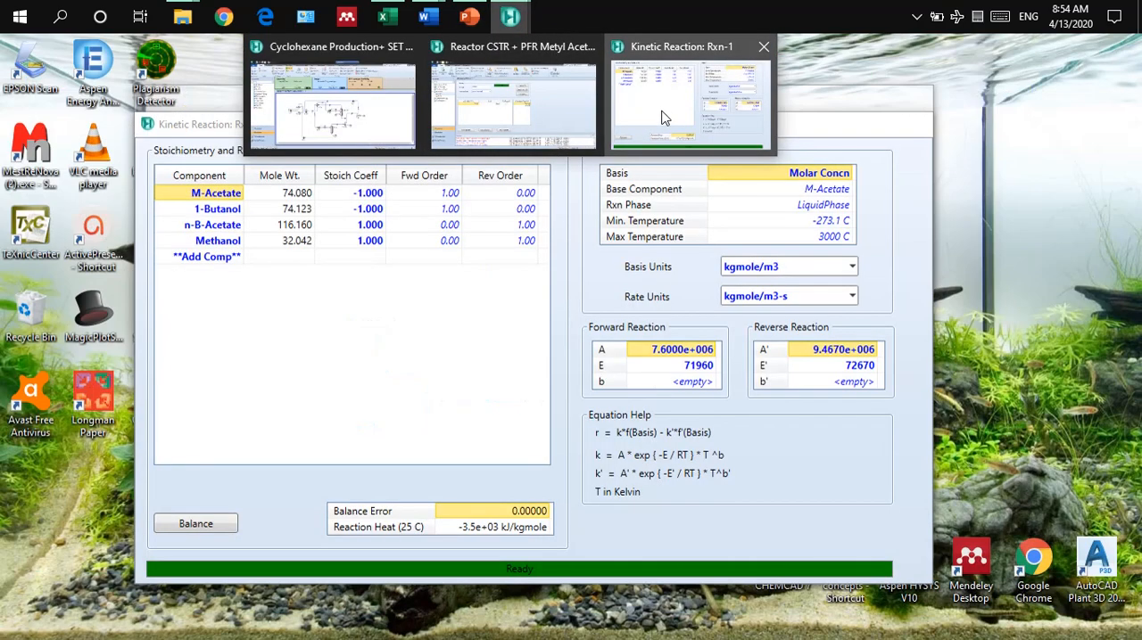
pyautogui.click(667, 116)
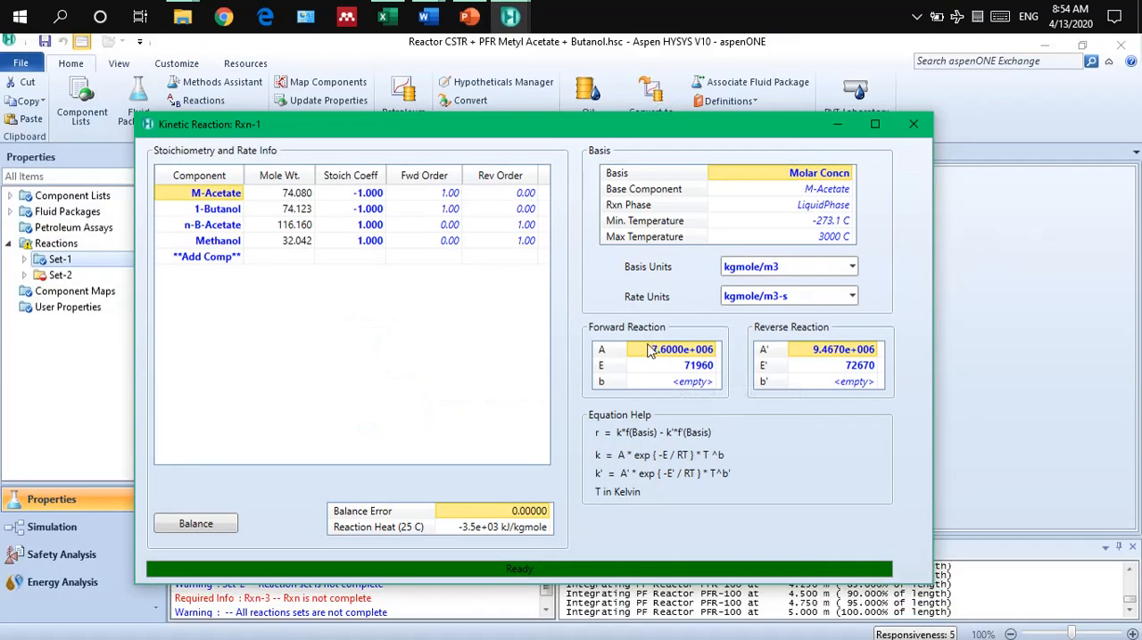
pyautogui.click(470, 16)
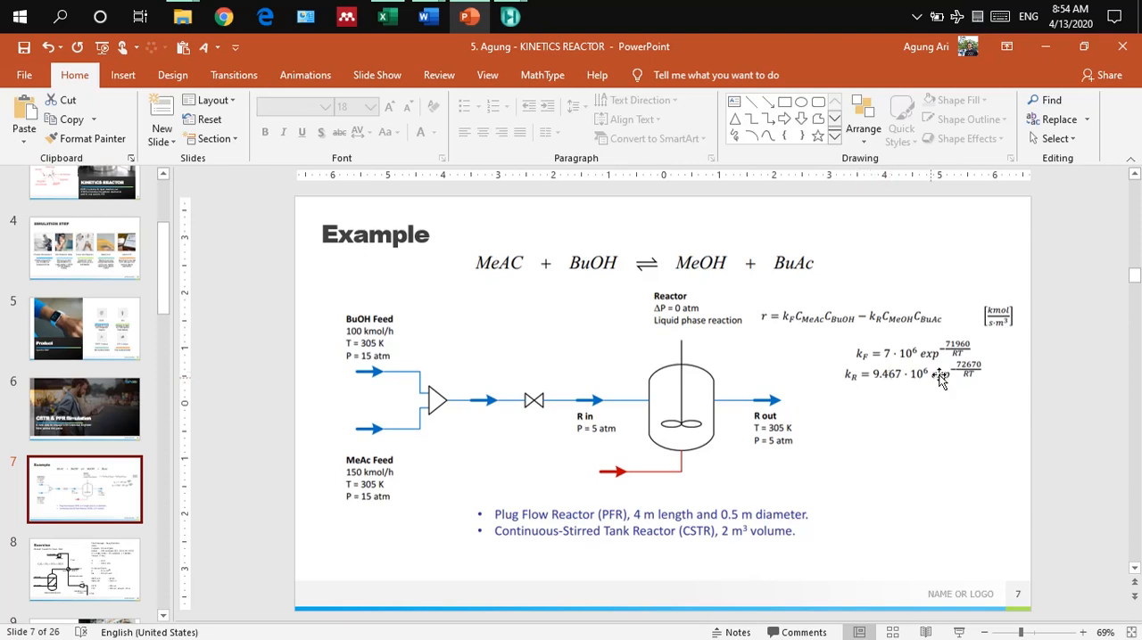
pyautogui.moveTo(513, 17)
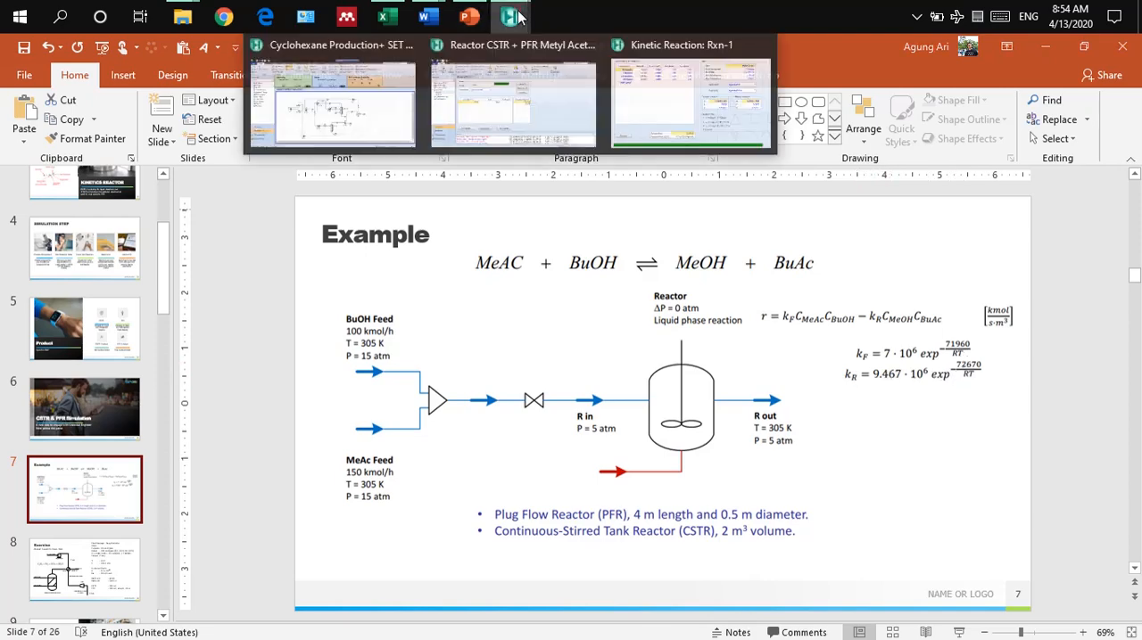
pyautogui.click(663, 110)
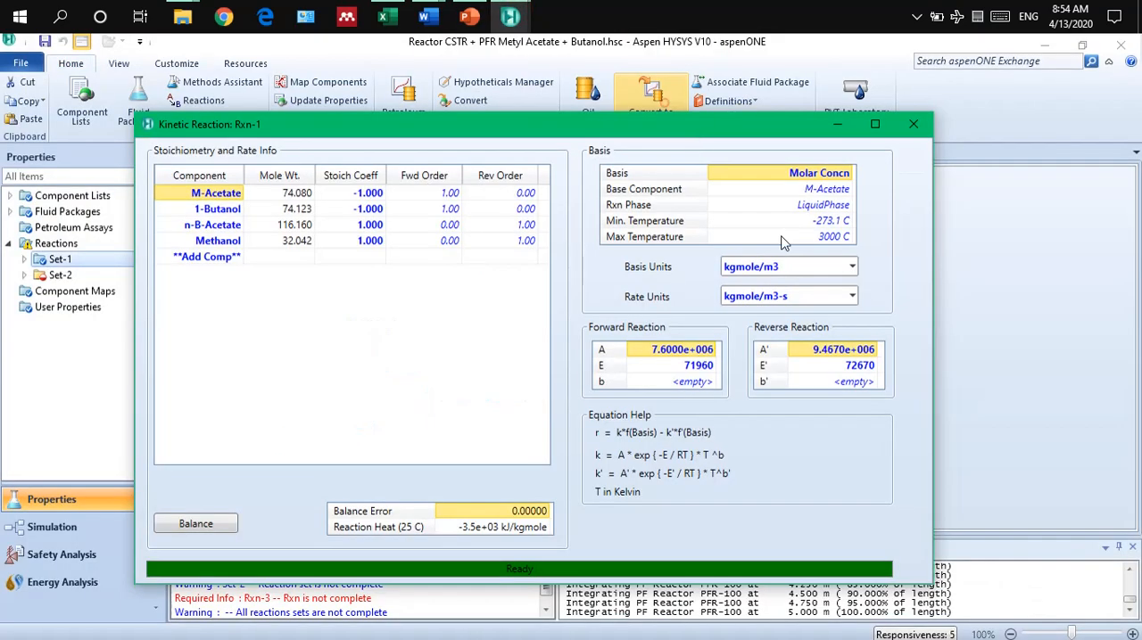
# Set the forward reaction's A parameter of Rxn-1 to 7.6e6.
pyautogui.click(688, 359)
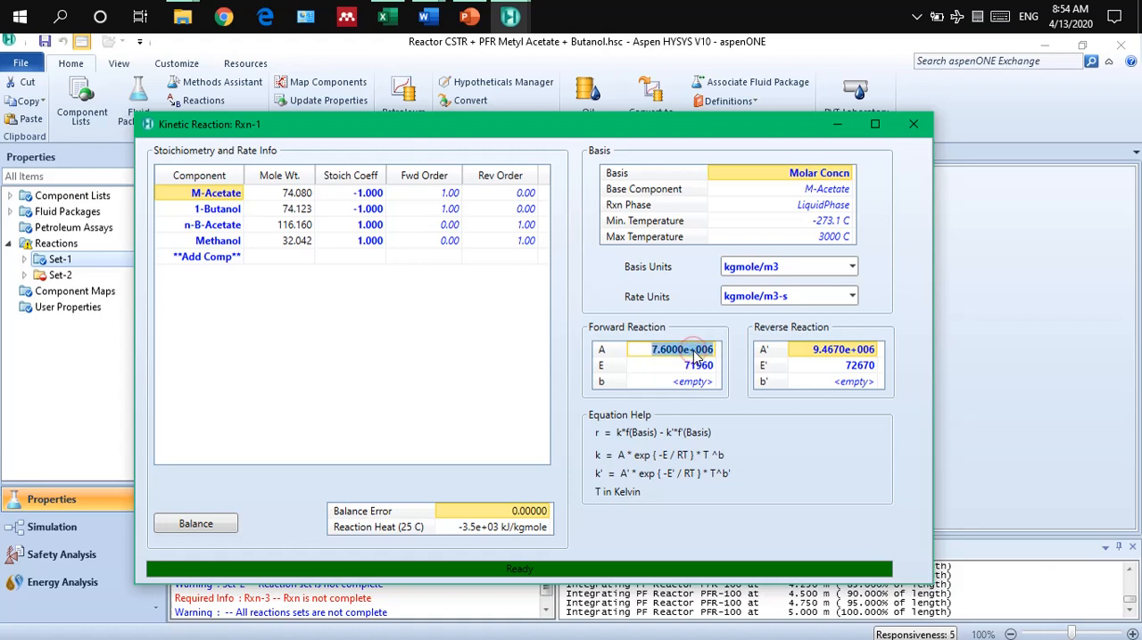
pyautogui.write('7.')
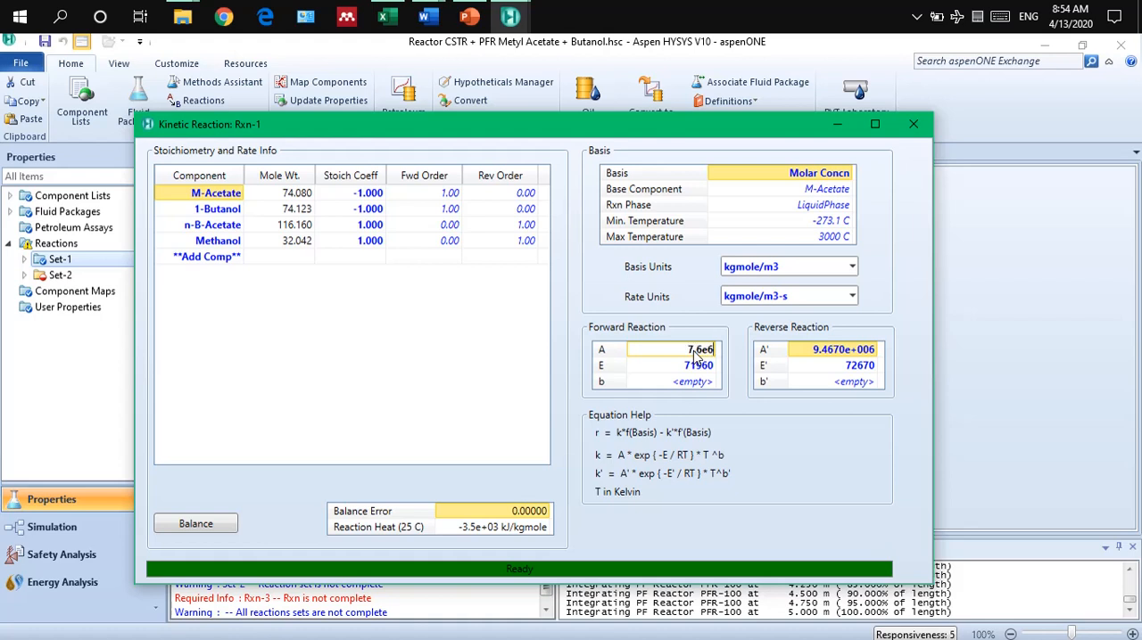
pyautogui.write('6e6')
pyautogui.press('Return')
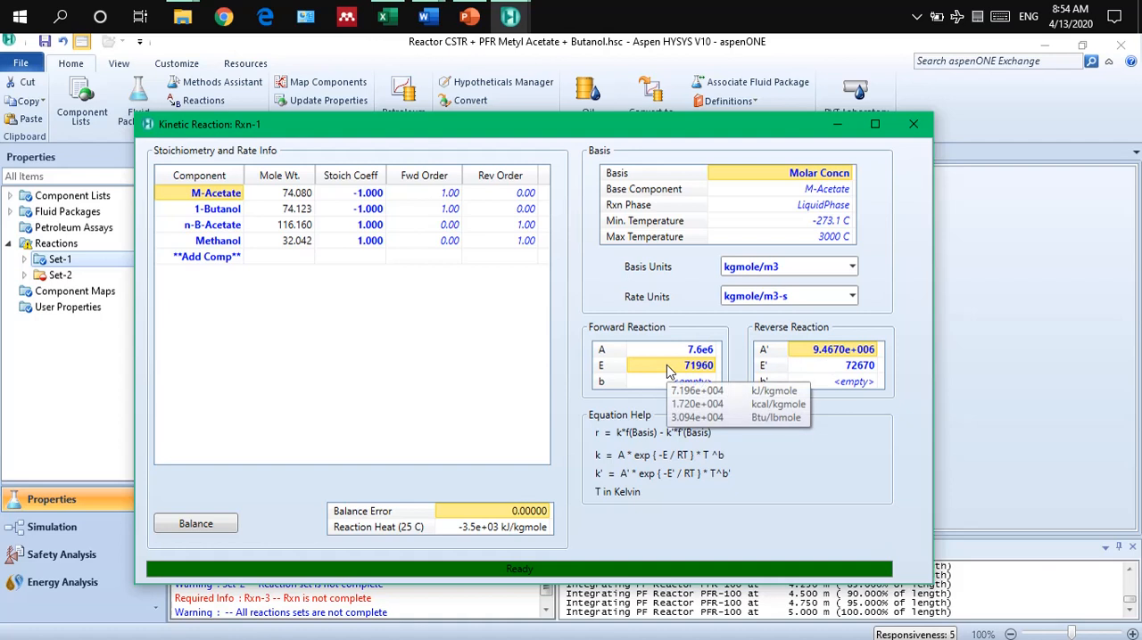
# Check Rxn-1's forward and reverse parameters against the PowerPoint Example slide, and return to HYSYS to close the reaction.
pyautogui.moveTo(667, 373)
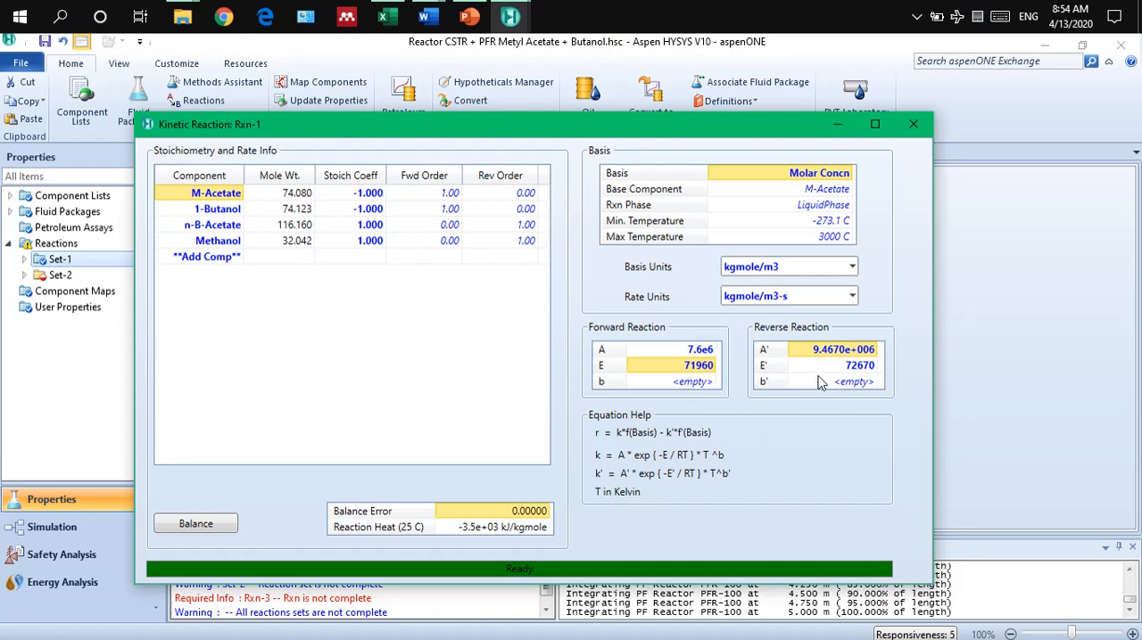
pyautogui.moveTo(858, 379)
pyautogui.click(469, 16)
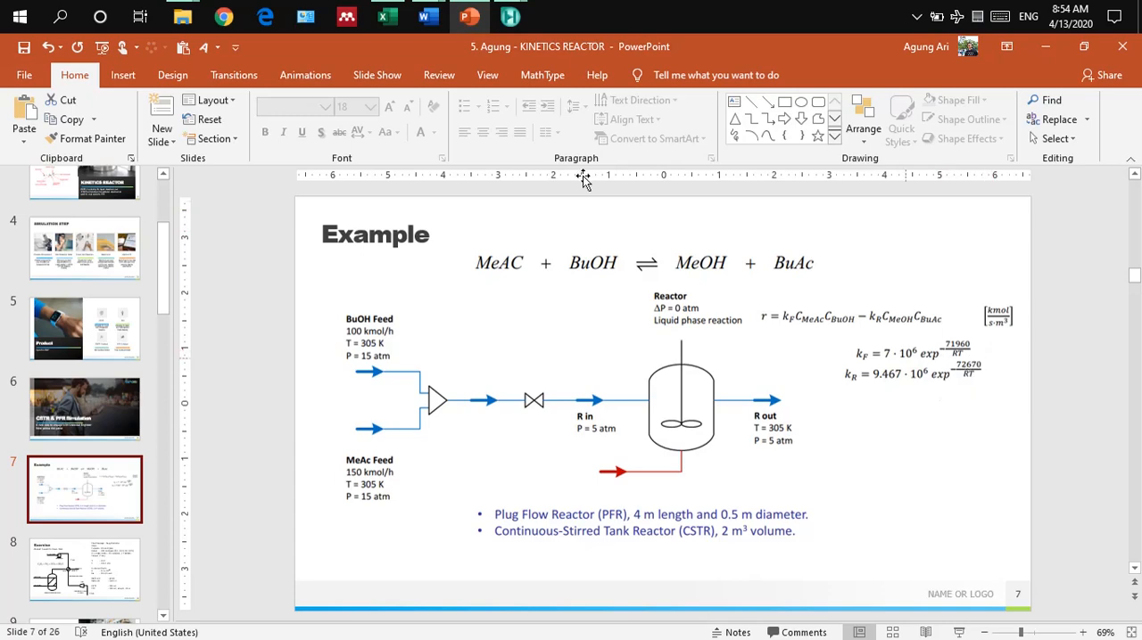
pyautogui.moveTo(510, 16)
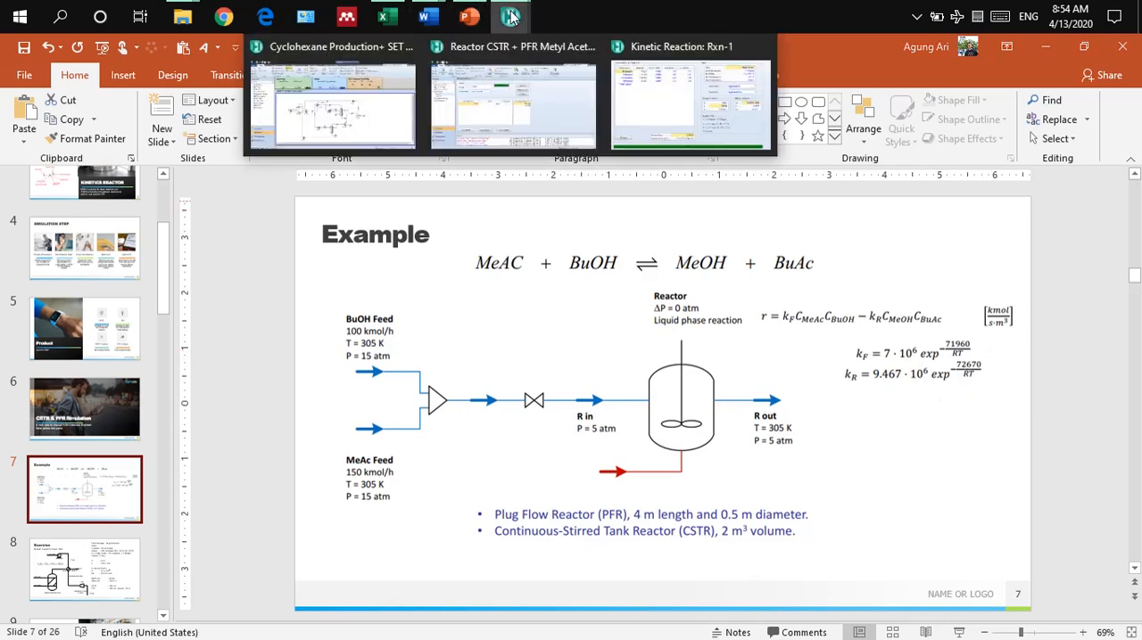
pyautogui.click(651, 111)
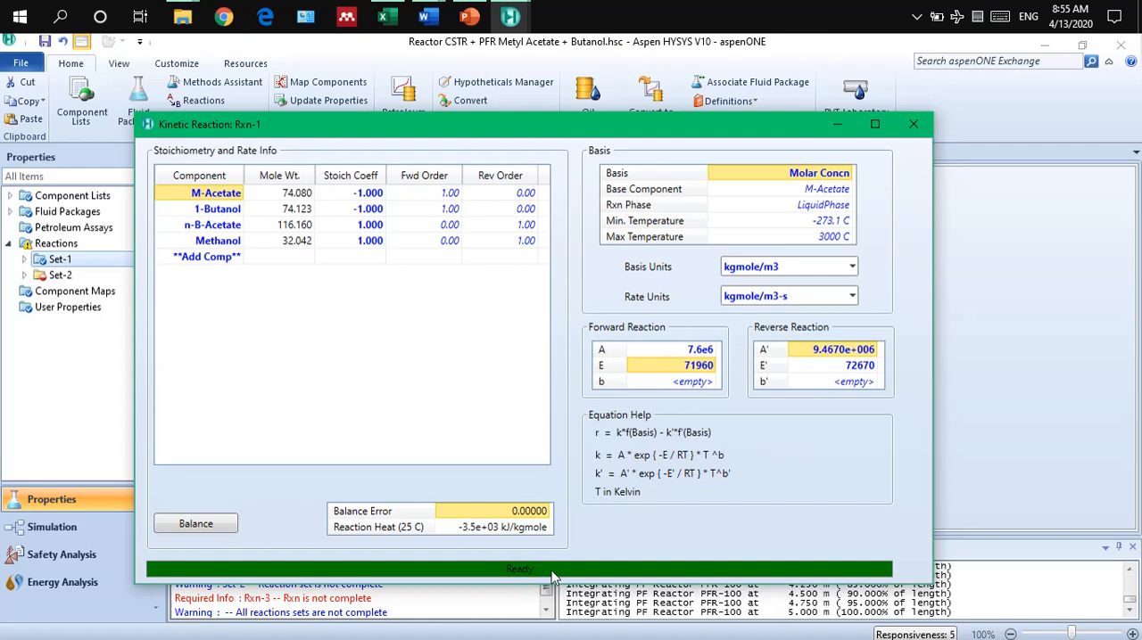
pyautogui.click(913, 124)
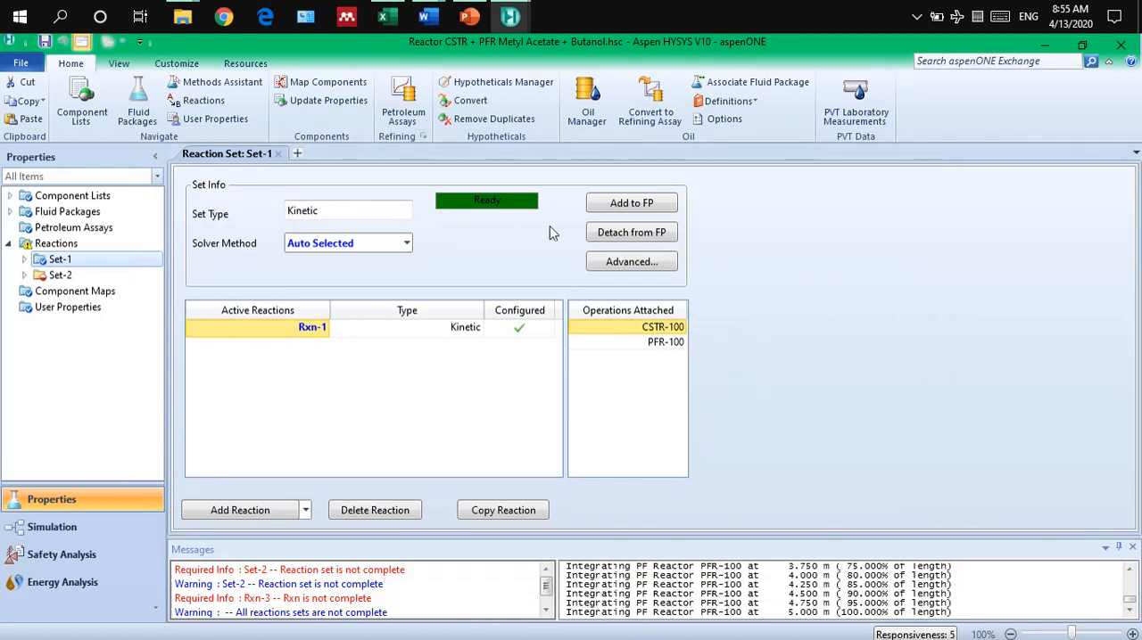
# Detach reaction set Set-1 from its fluid package and add it back to the fluid package.
pyautogui.click(631, 233)
pyautogui.click(502, 456)
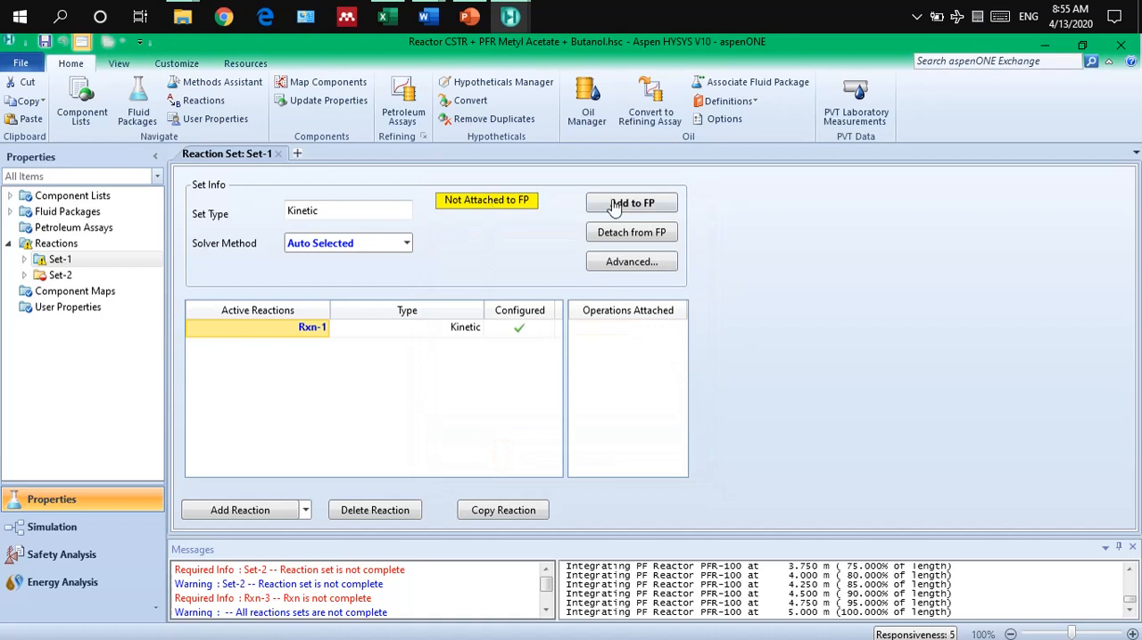
pyautogui.click(627, 204)
pyautogui.click(533, 457)
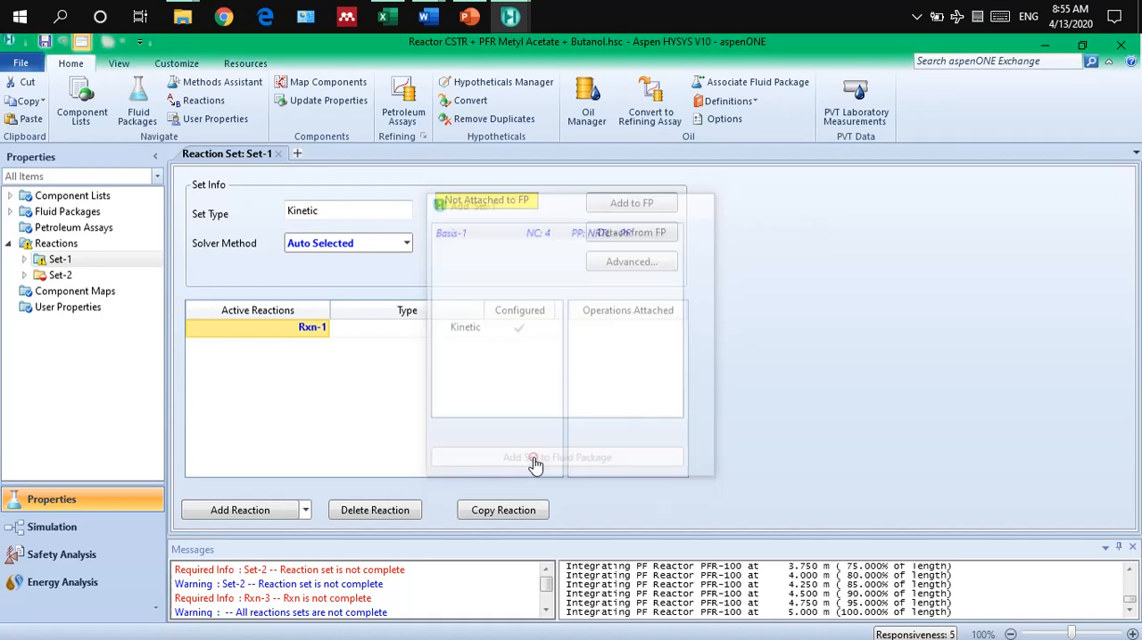
# Delete the incomplete reaction set Set-2 and confirm the deletion.
pyautogui.rightClick(43, 278)
pyautogui.click(85, 317)
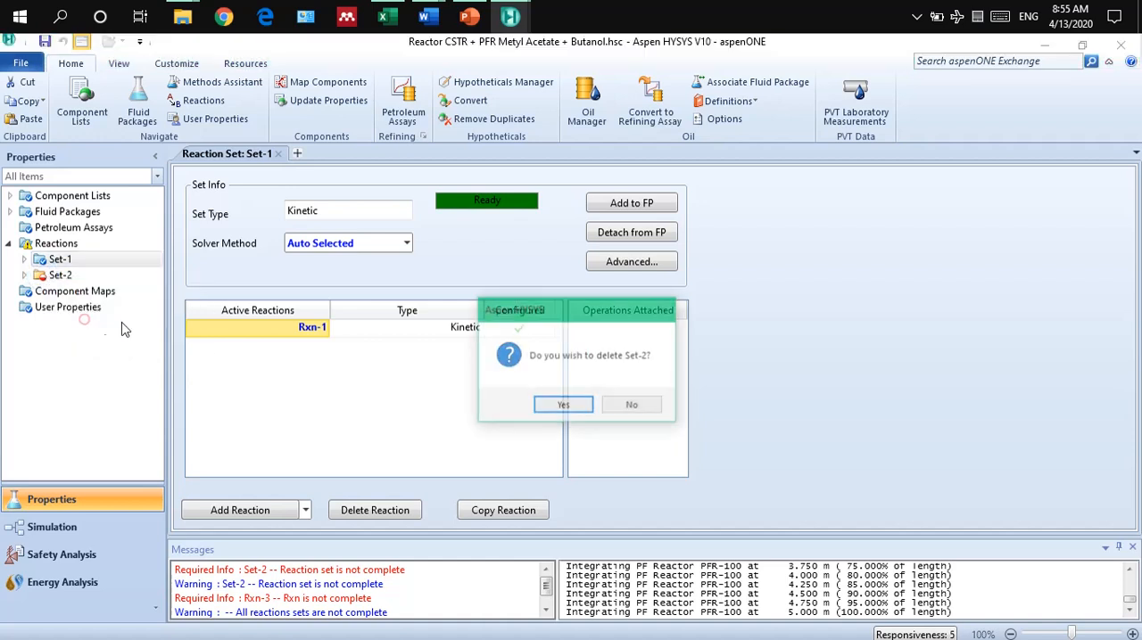
pyautogui.click(563, 406)
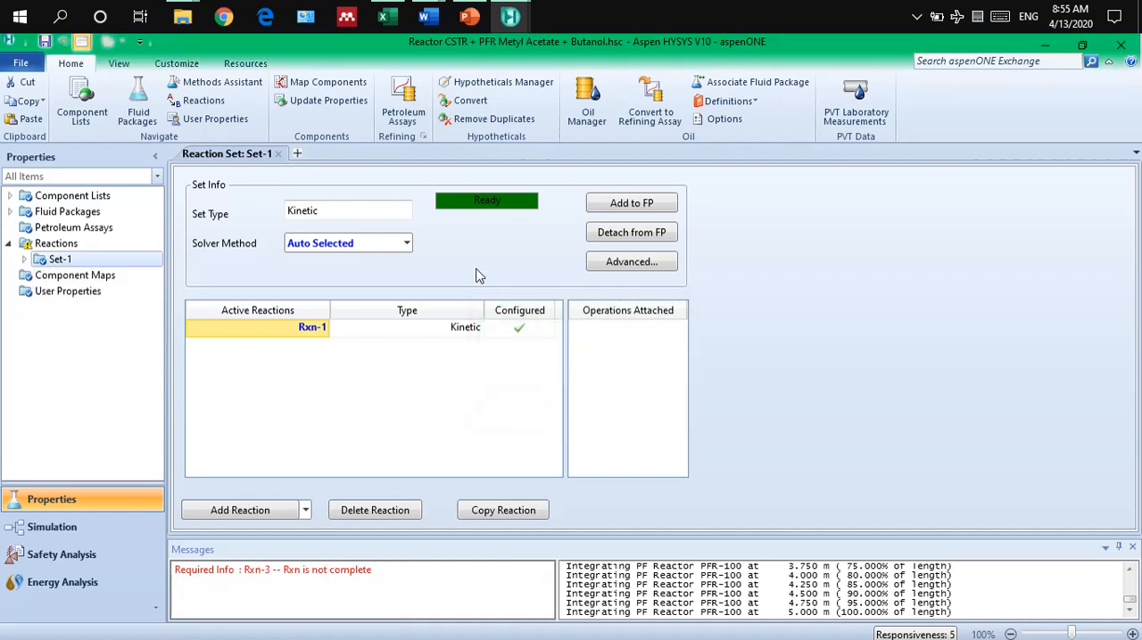
# Enter the simulation environment and check the reaction settings of reactor CSTR-100.
pyautogui.click(78, 535)
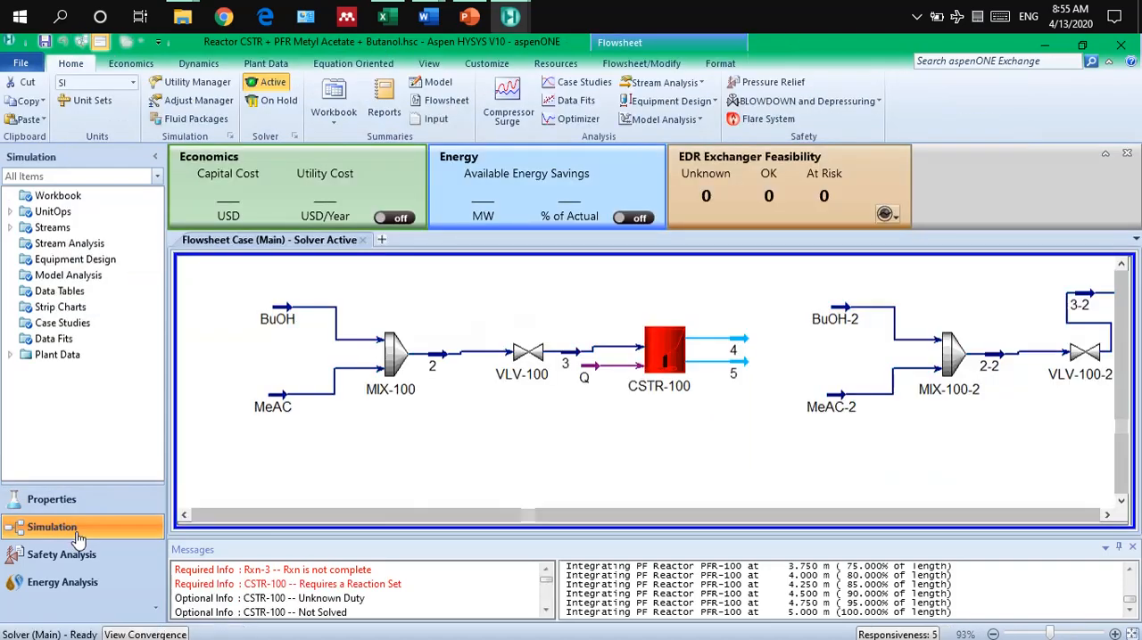
pyautogui.click(547, 422)
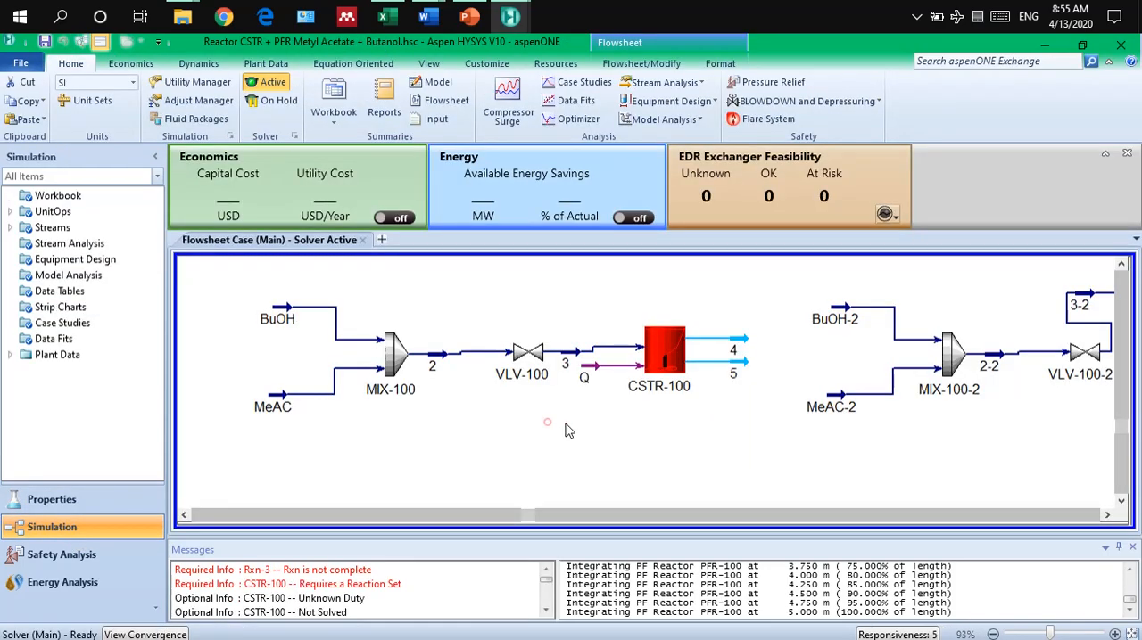
pyautogui.doubleClick(666, 349)
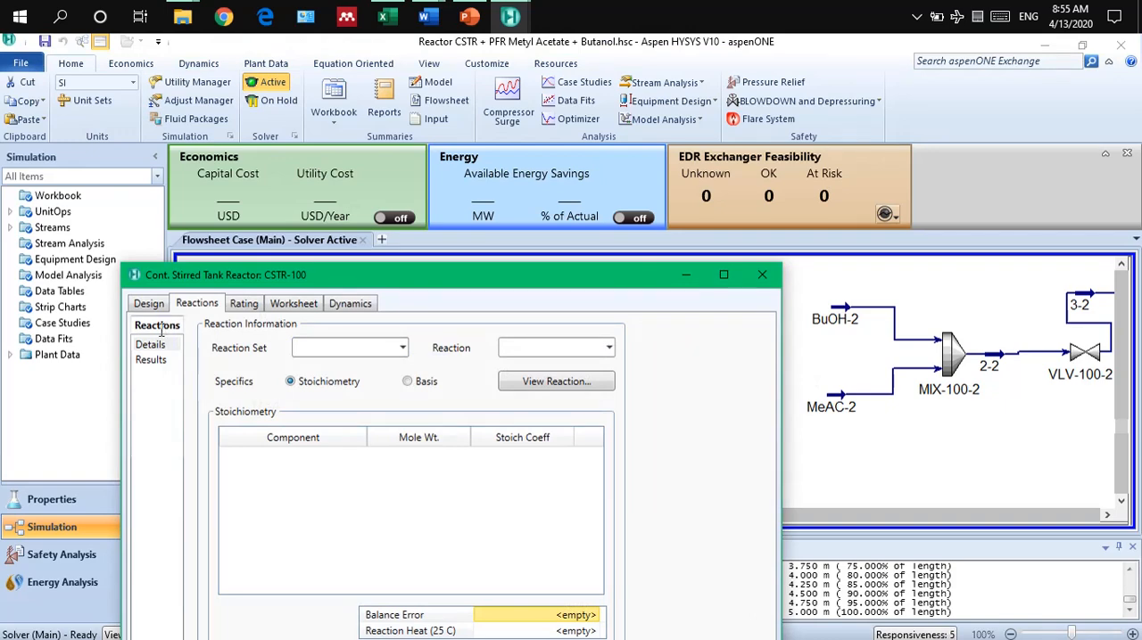
pyautogui.click(762, 274)
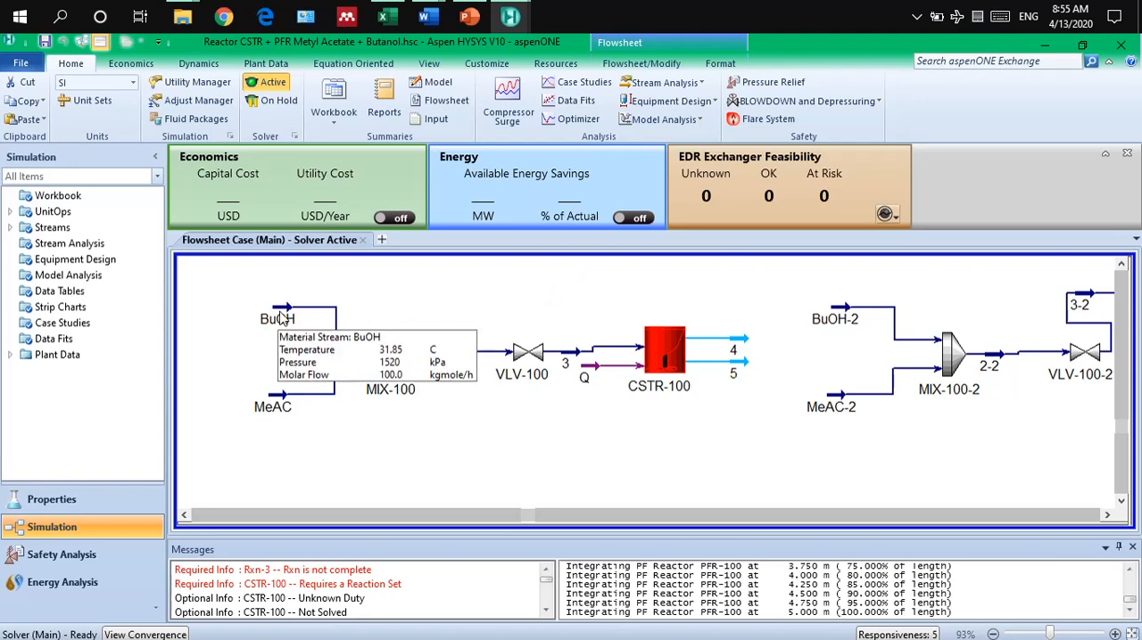
# Examine the BuOH feed stream's temperature, pressure, molar flow and mole-fraction composition.
pyautogui.click(280, 310)
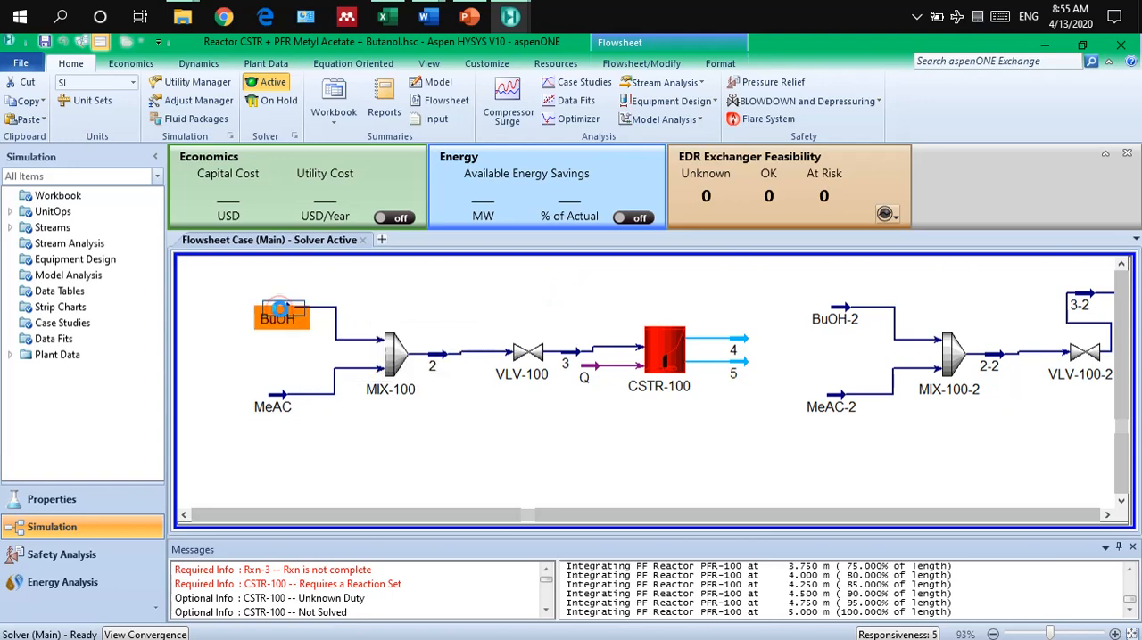
pyautogui.doubleClick(280, 310)
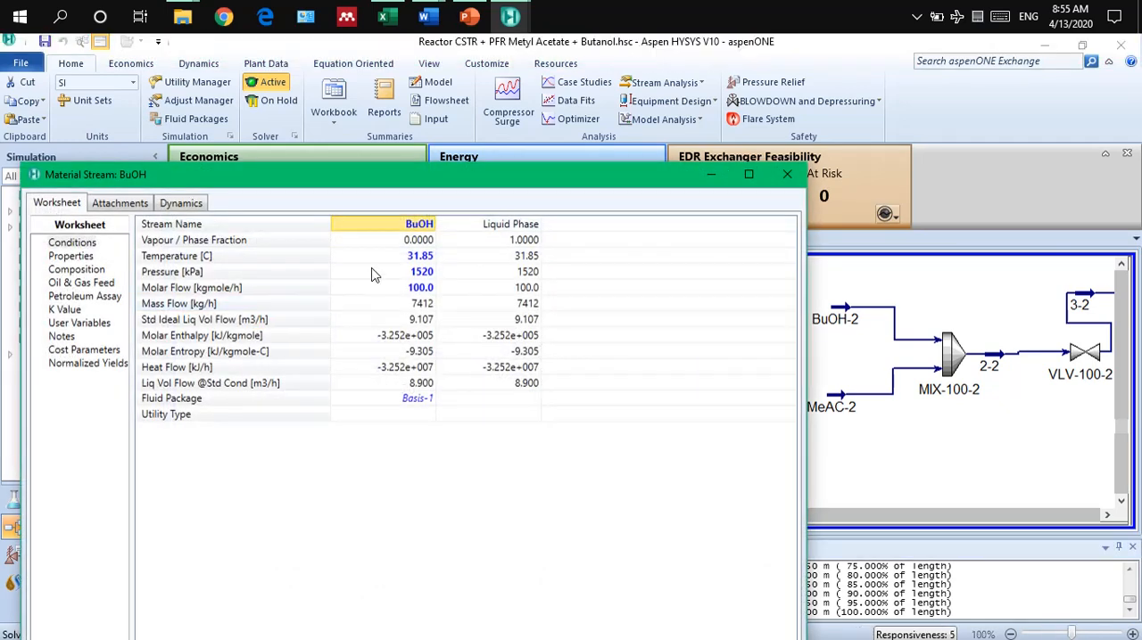
pyautogui.moveTo(406, 260)
pyautogui.moveTo(385, 279)
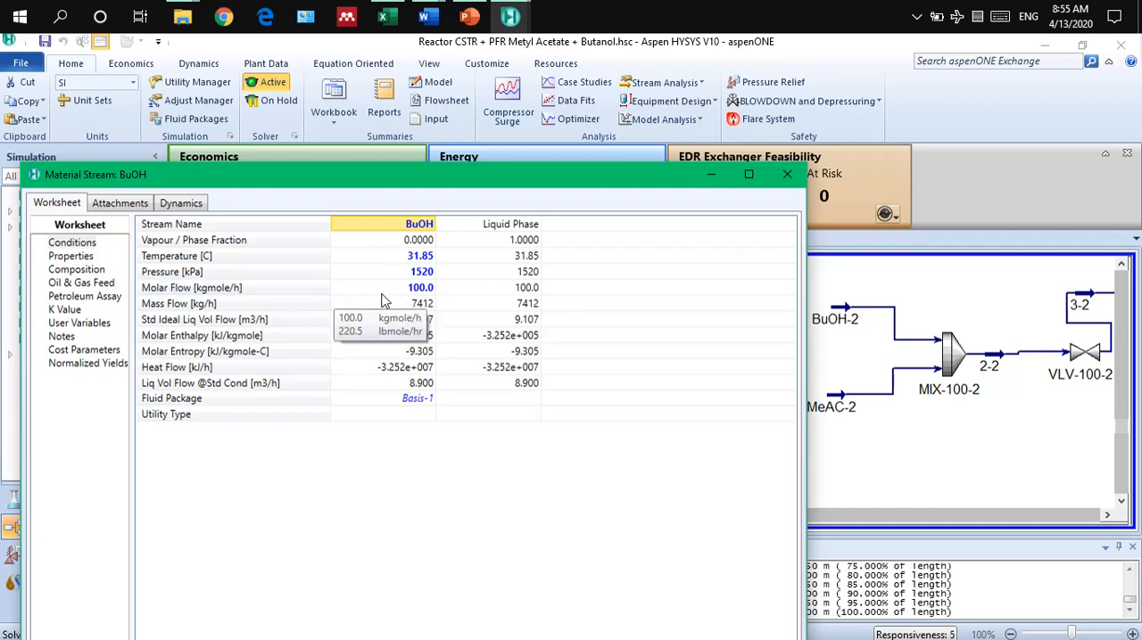
pyautogui.click(77, 269)
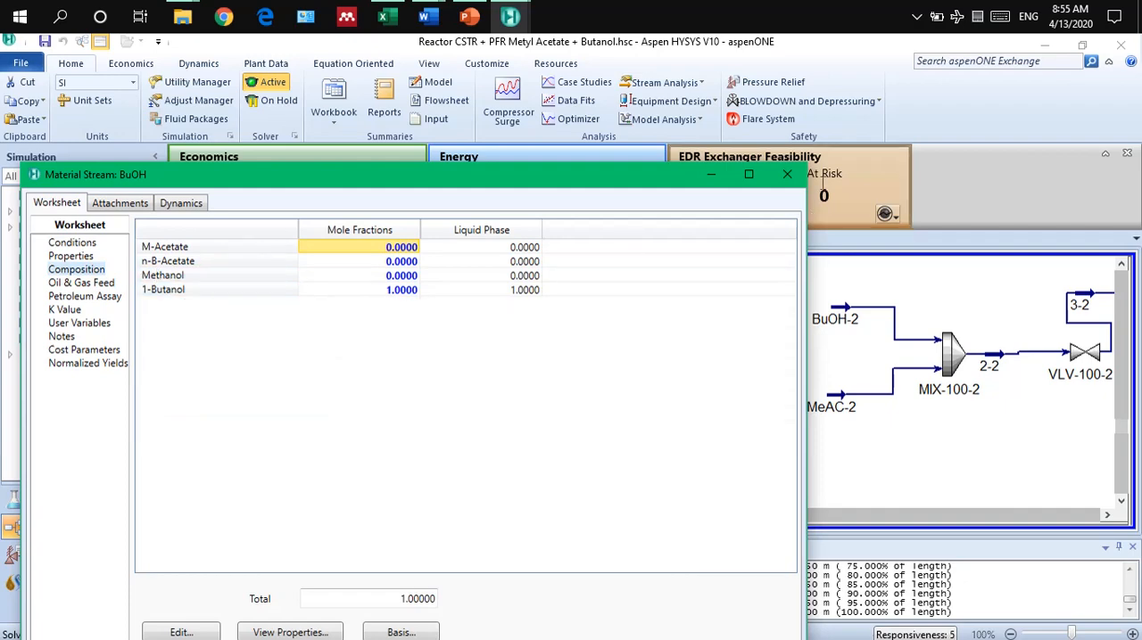
pyautogui.click(786, 174)
# Examine the MeAC feed stream's conditions and composition, and the inlet and outlet connections of mixer MIX-100.
pyautogui.doubleClick(277, 403)
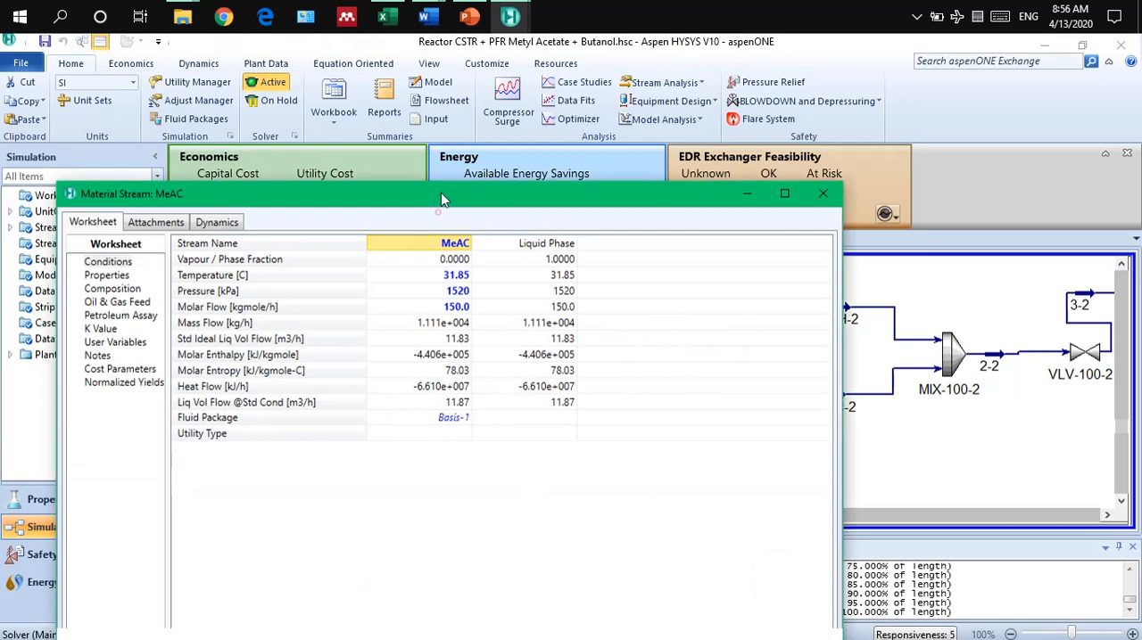
pyautogui.moveTo(453, 221)
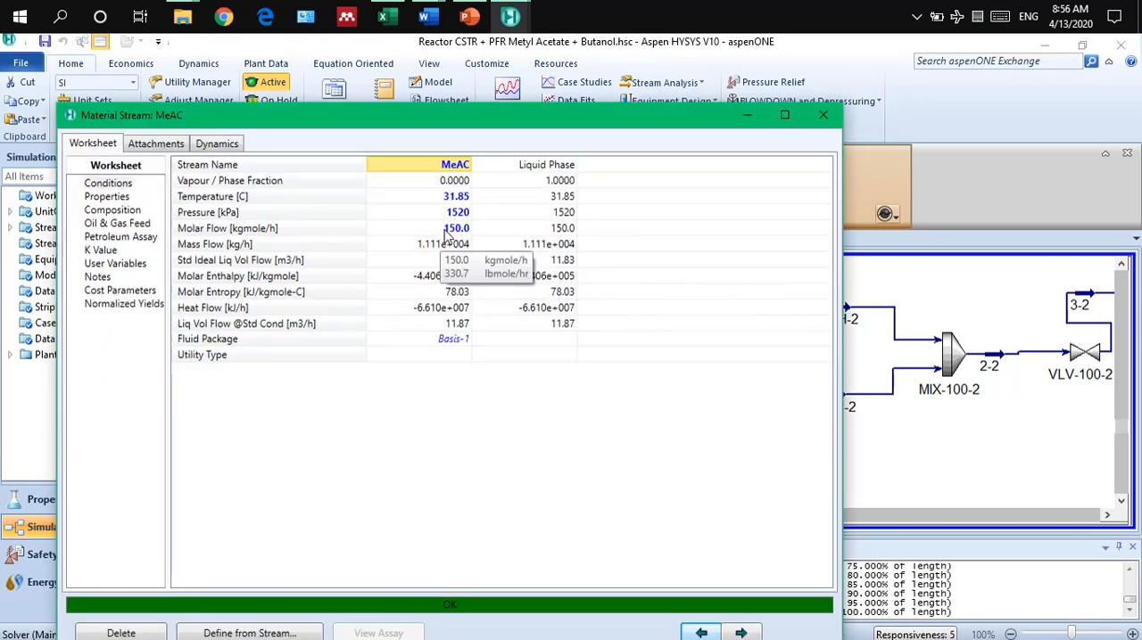
pyautogui.click(113, 211)
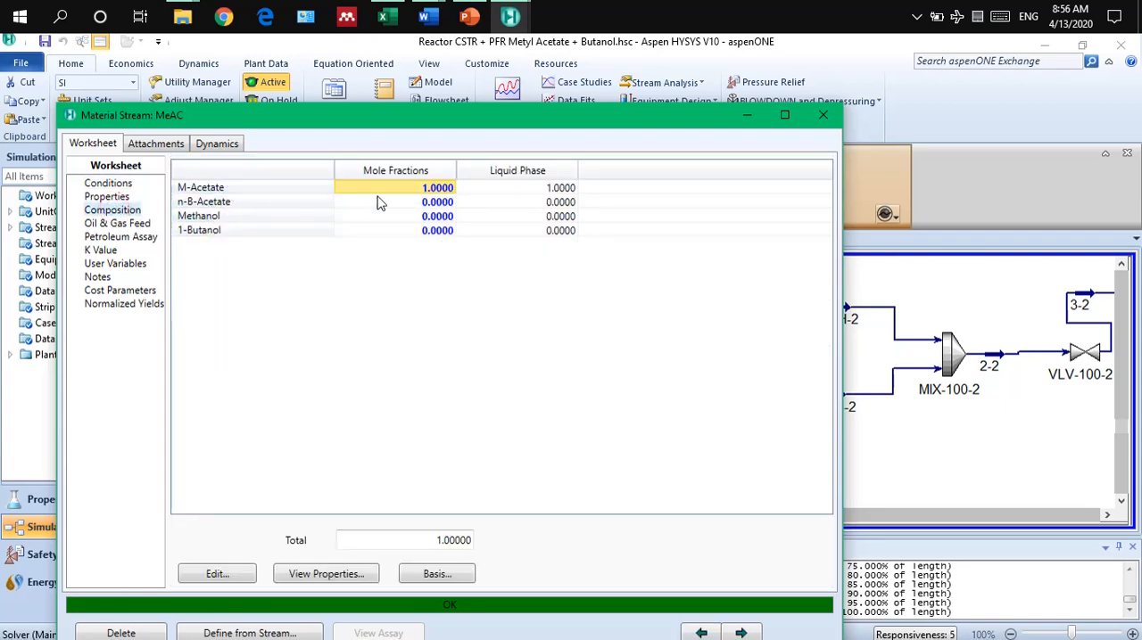
pyautogui.click(823, 115)
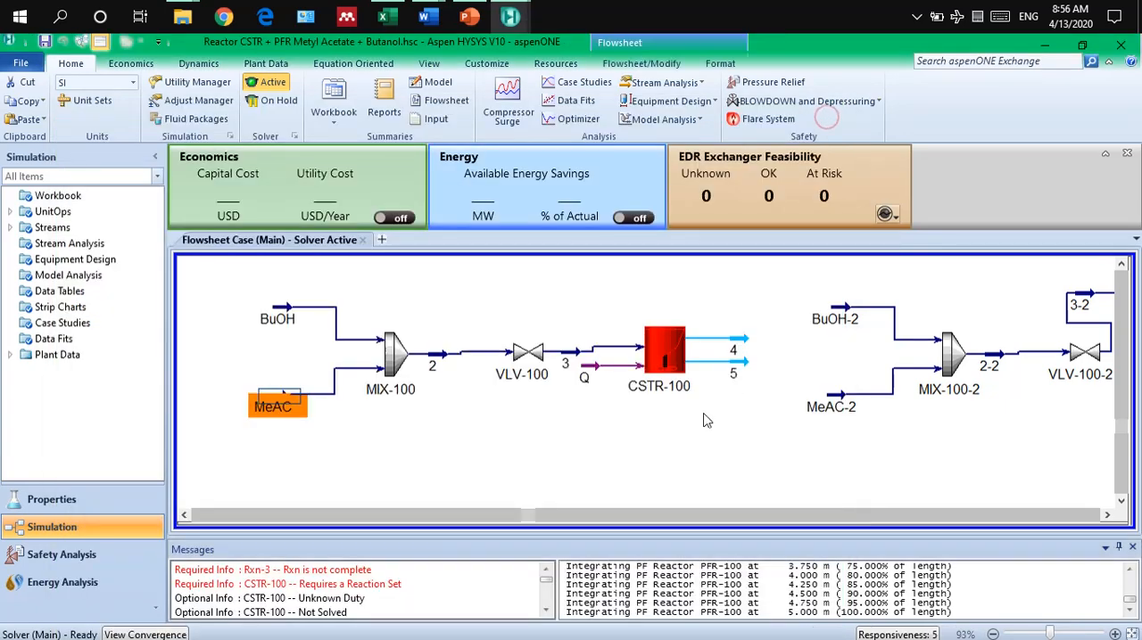
pyautogui.doubleClick(399, 352)
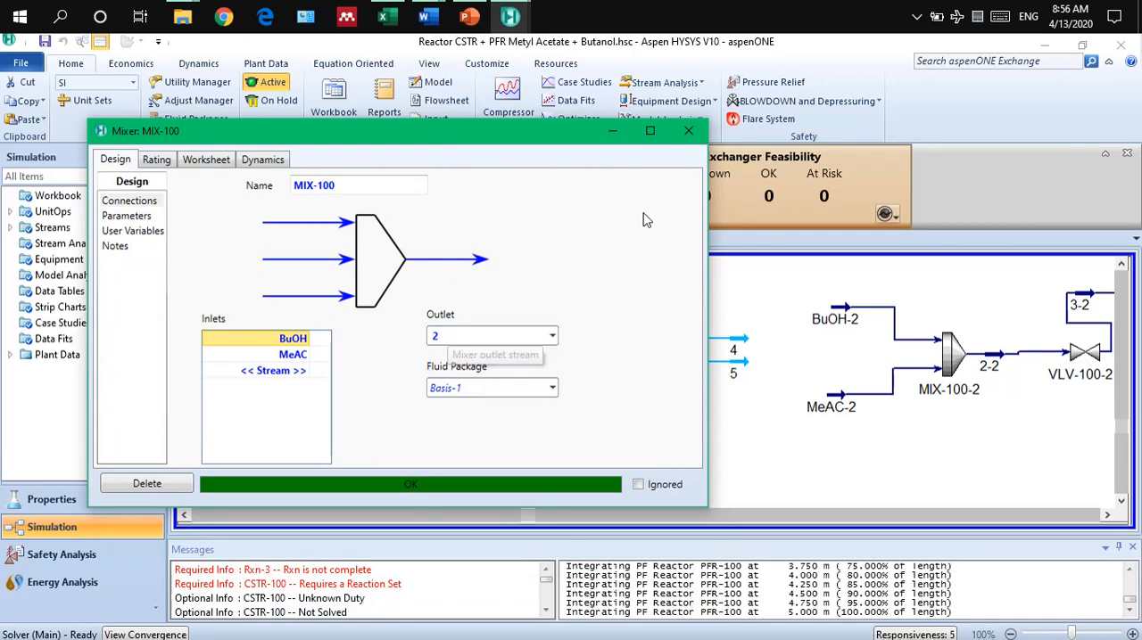
pyautogui.click(688, 131)
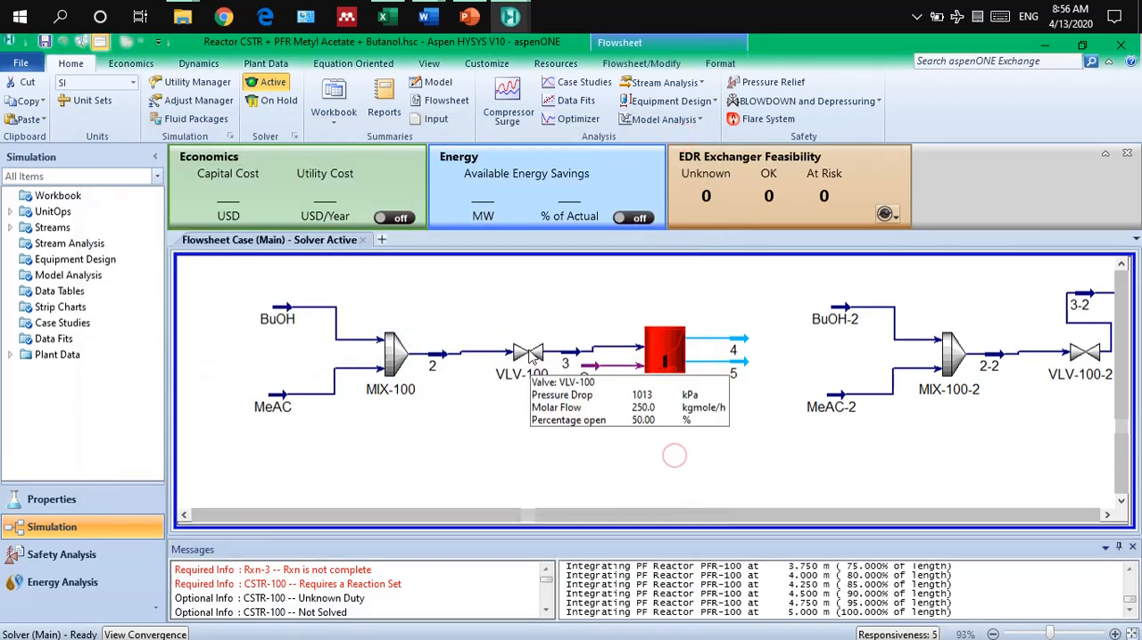
# Review the connections of valve VLV-100 and set the pressure of its outlet stream 3 to 5 atm.
pyautogui.doubleClick(528, 354)
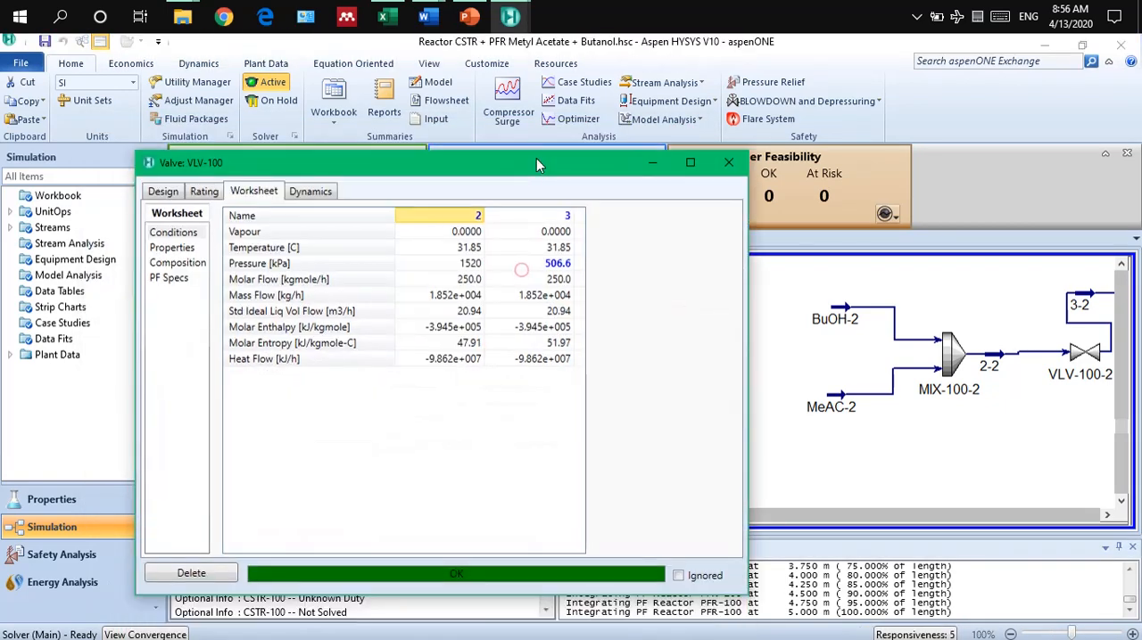
pyautogui.click(163, 191)
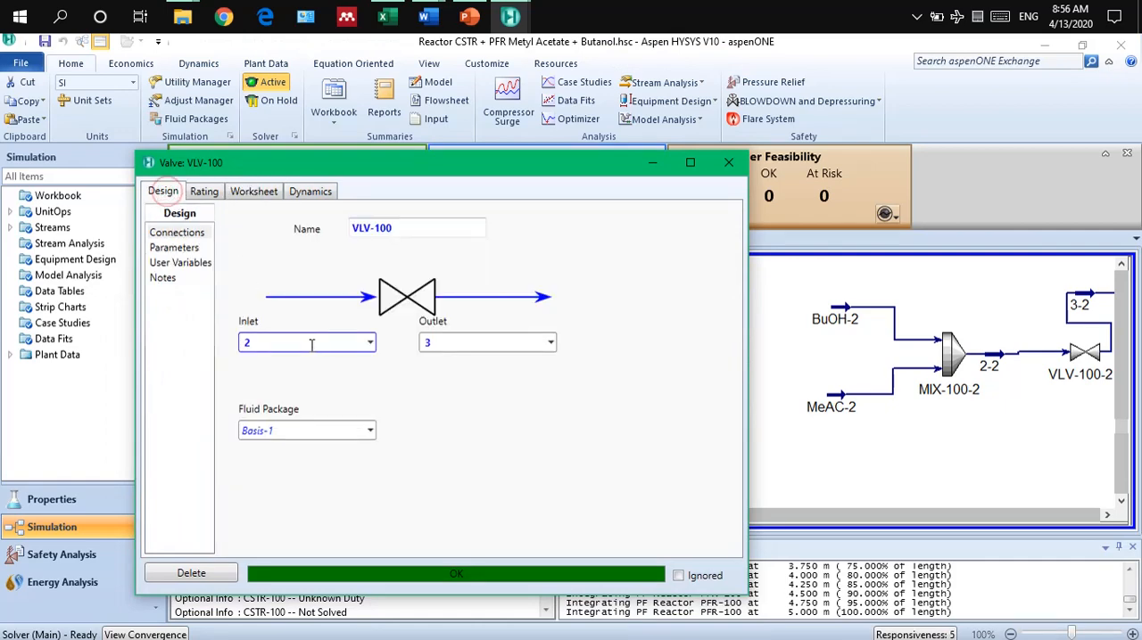
pyautogui.click(254, 191)
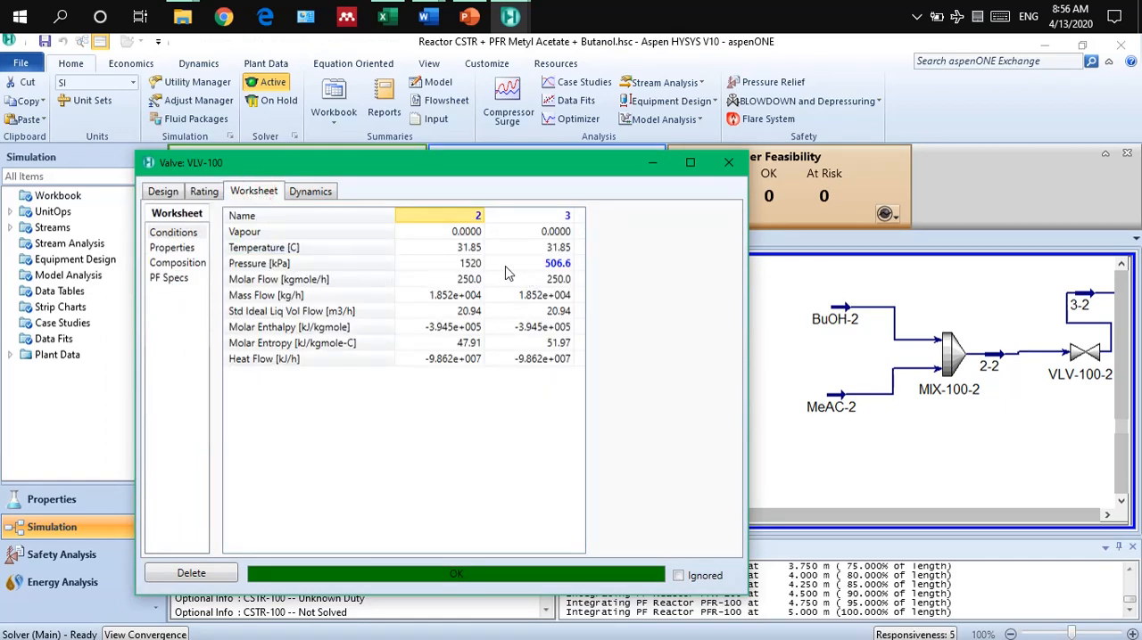
pyautogui.moveTo(539, 272)
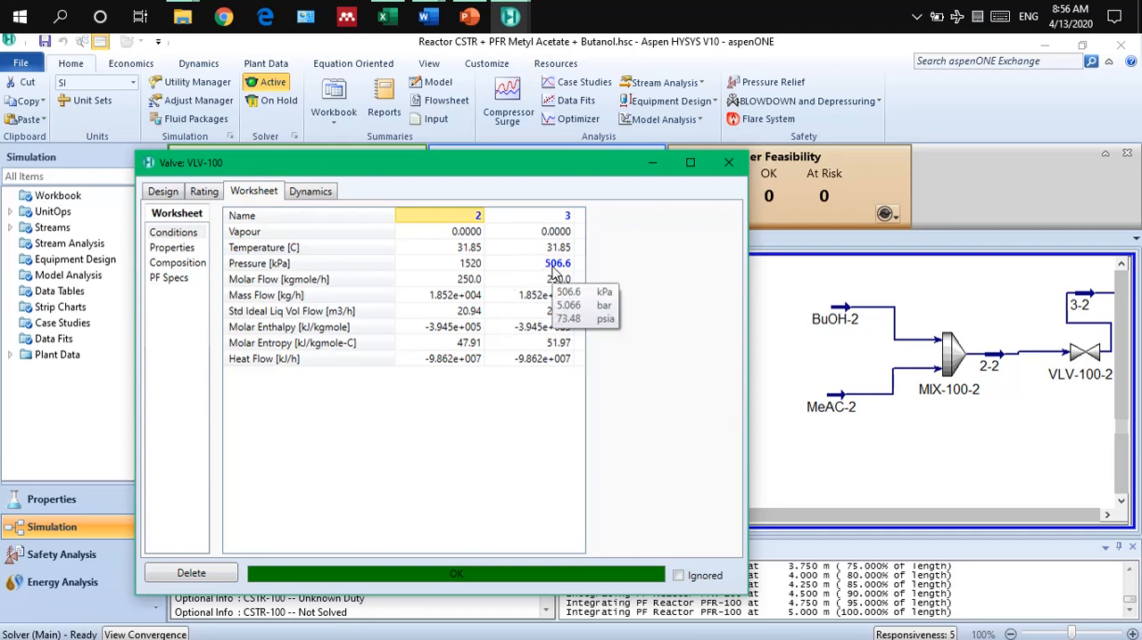
pyautogui.click(552, 267)
pyautogui.write('5')
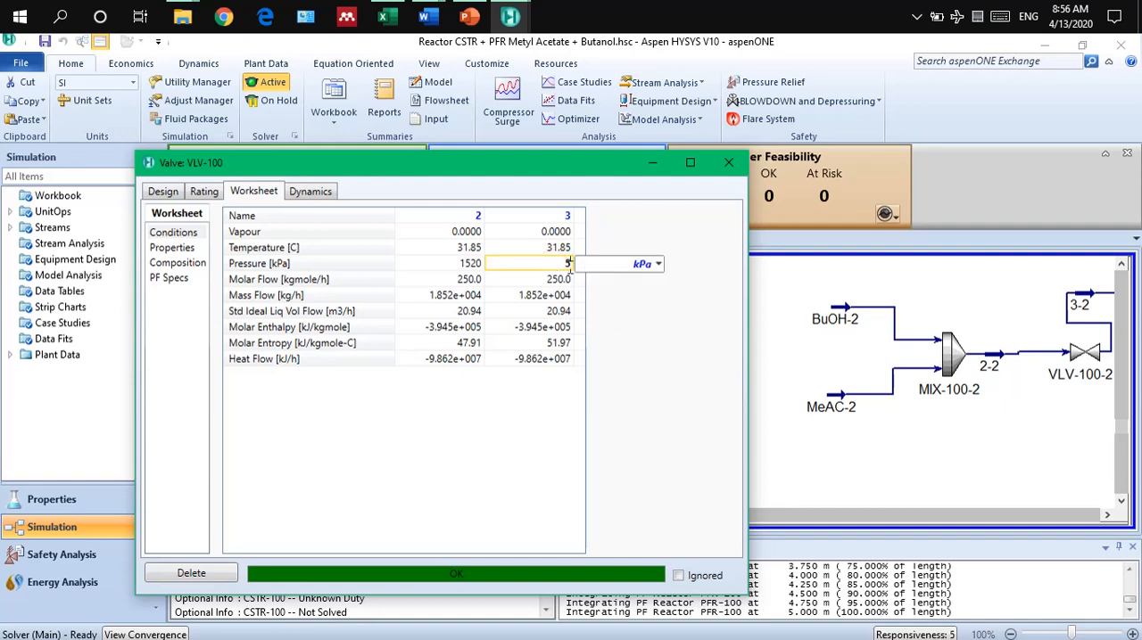
pyautogui.click(660, 266)
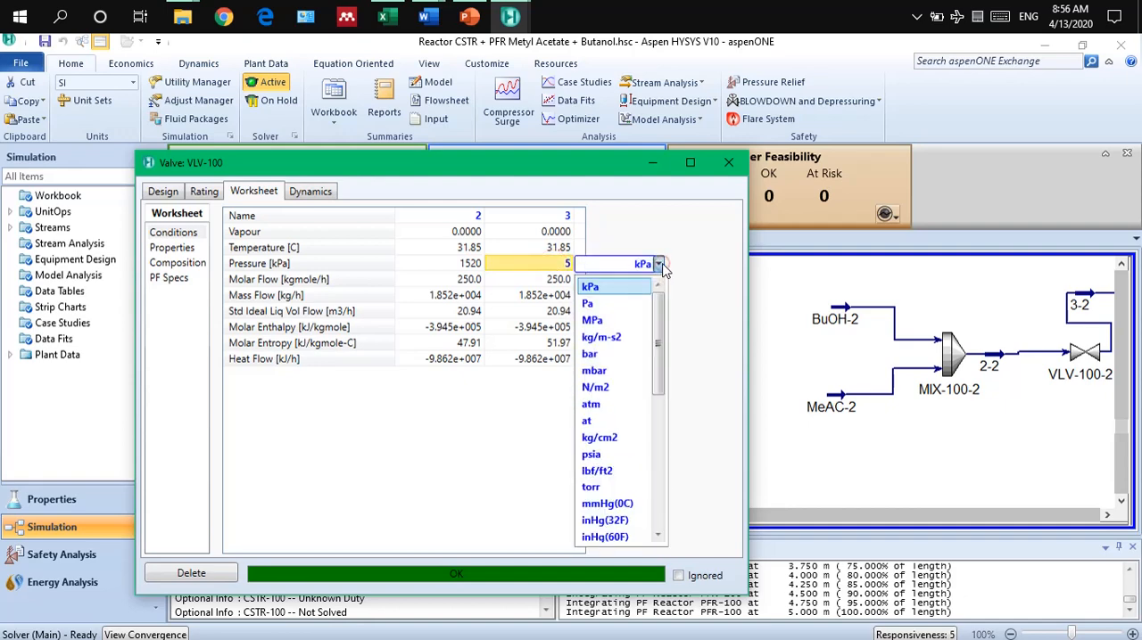
pyautogui.click(597, 406)
pyautogui.click(728, 162)
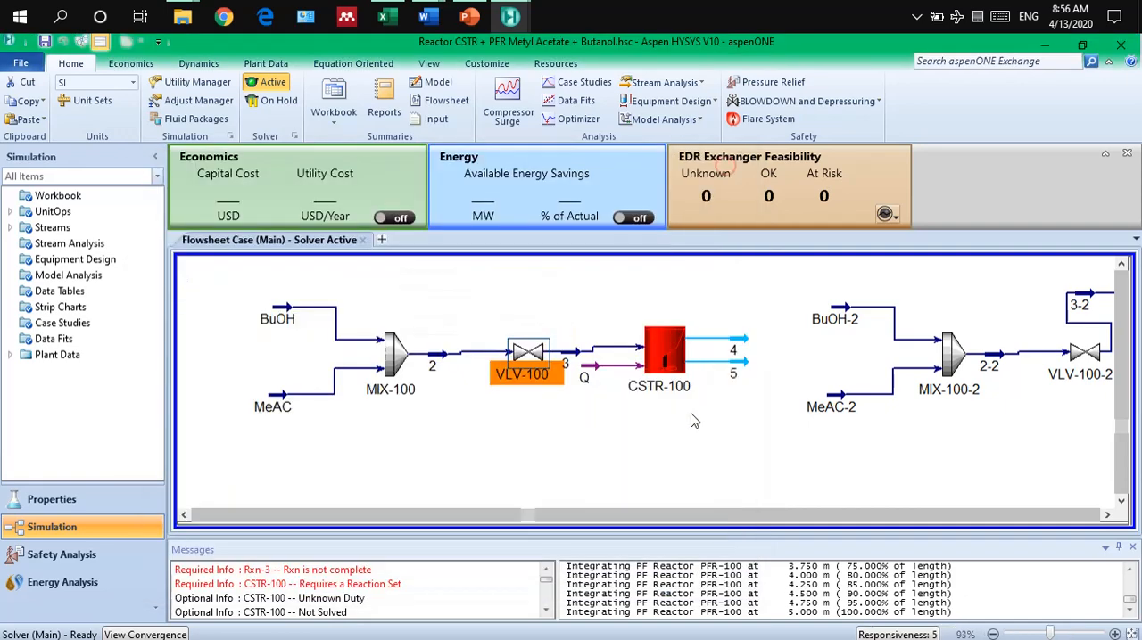
# Place a trial continuous stirred tank reactor below the first process line and delete it again.
pyautogui.doubleClick(664, 346)
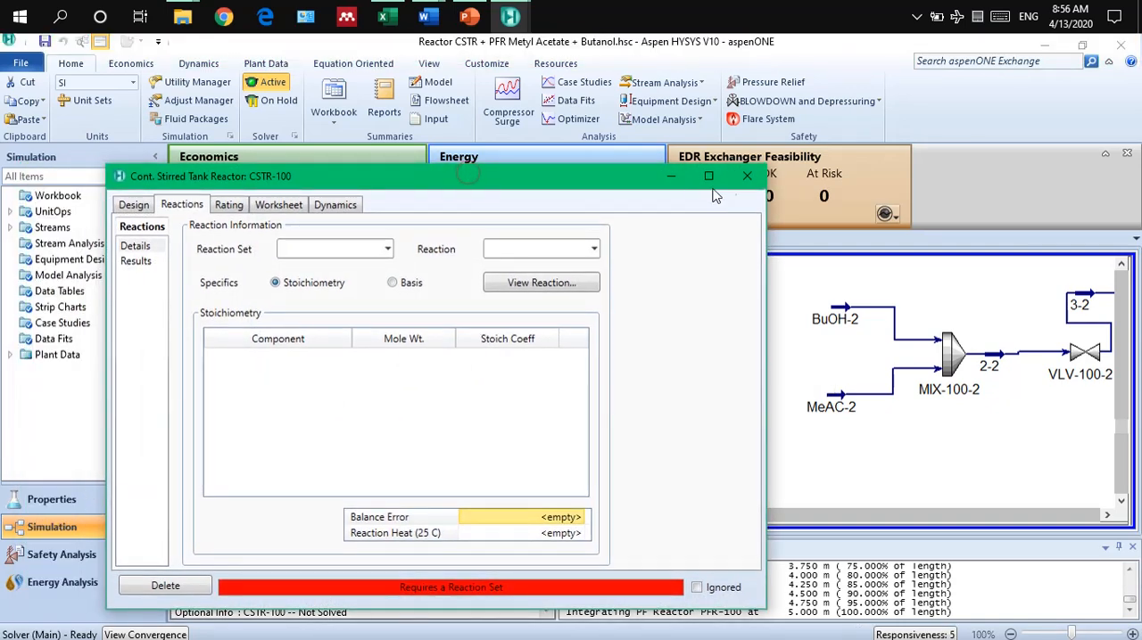
pyautogui.click(744, 178)
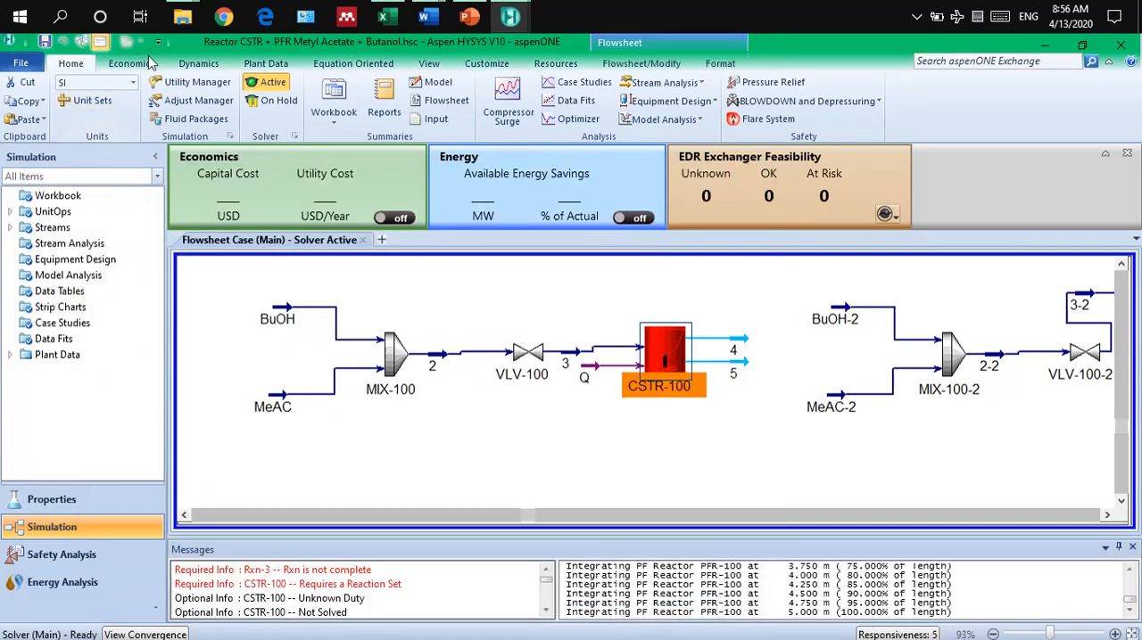
pyautogui.click(429, 63)
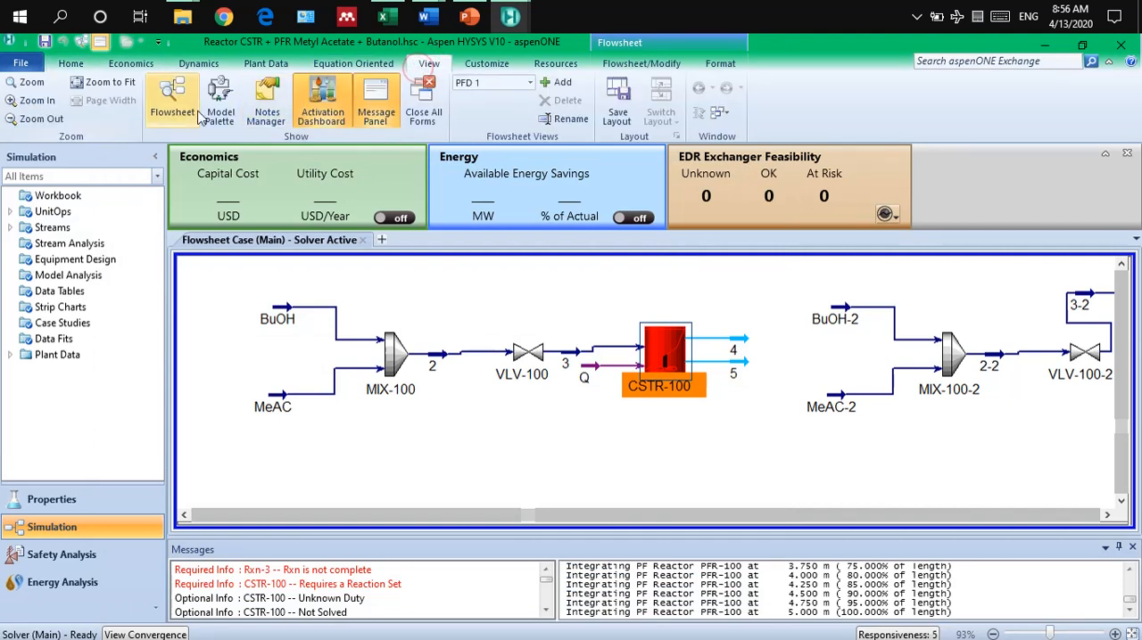
pyautogui.click(219, 103)
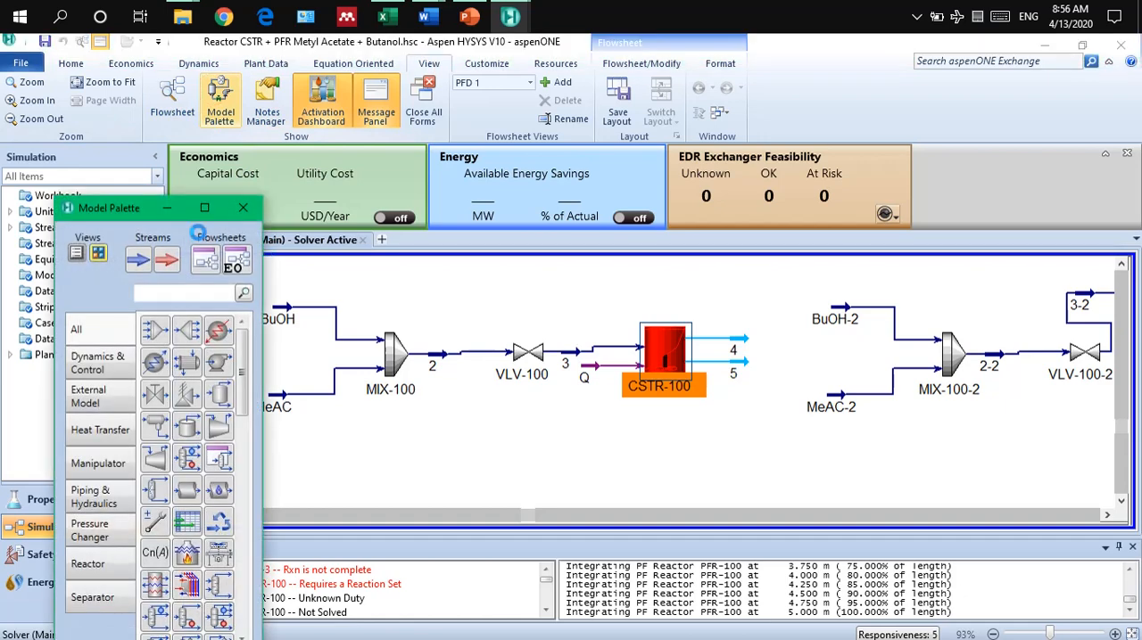
pyautogui.moveTo(110, 208); pyautogui.dragTo(111, 118)
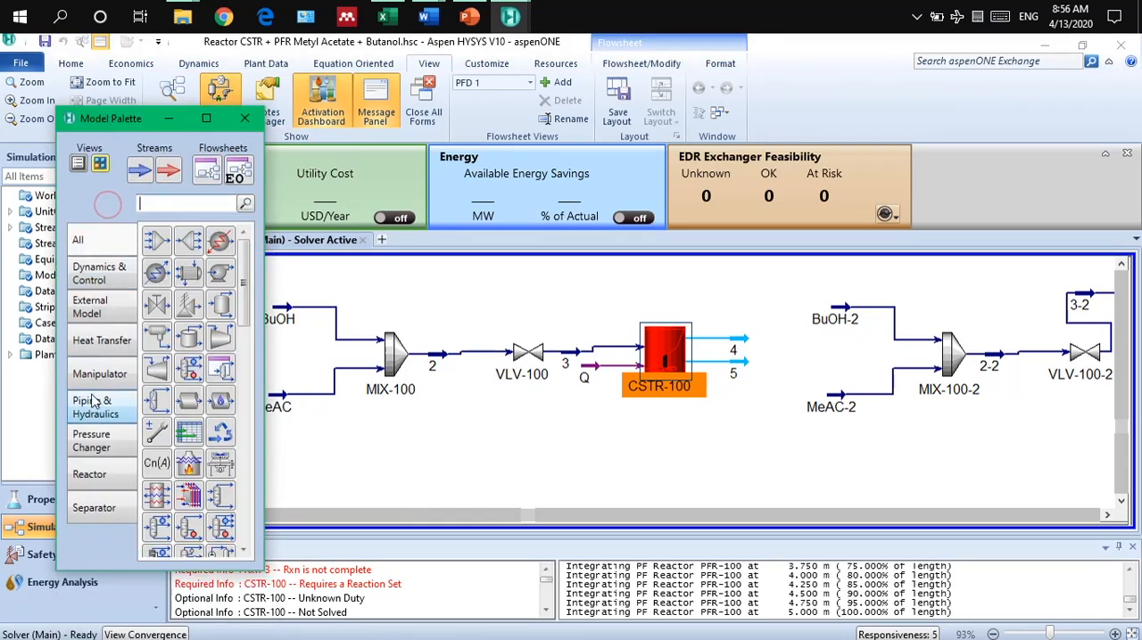
pyautogui.click(77, 482)
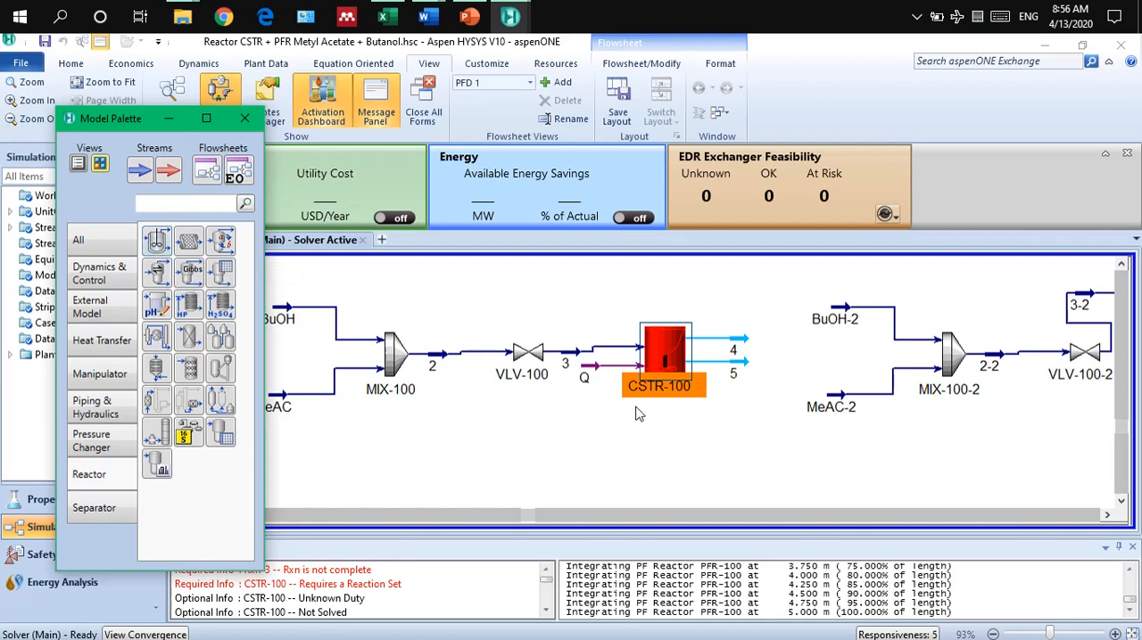
pyautogui.click(159, 243)
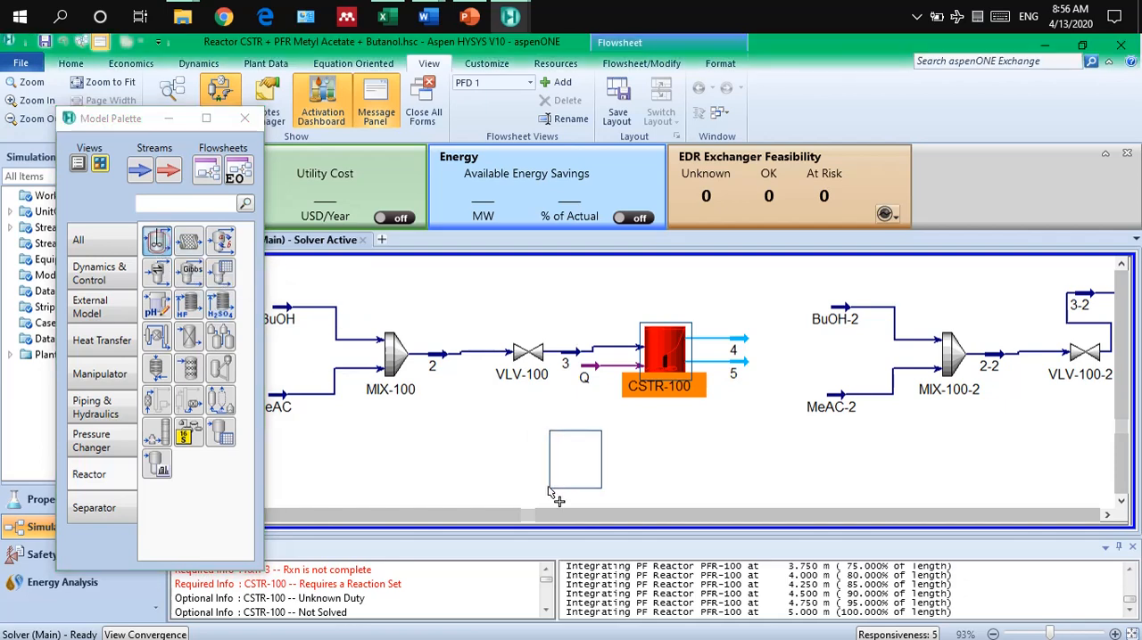
pyautogui.click(572, 462)
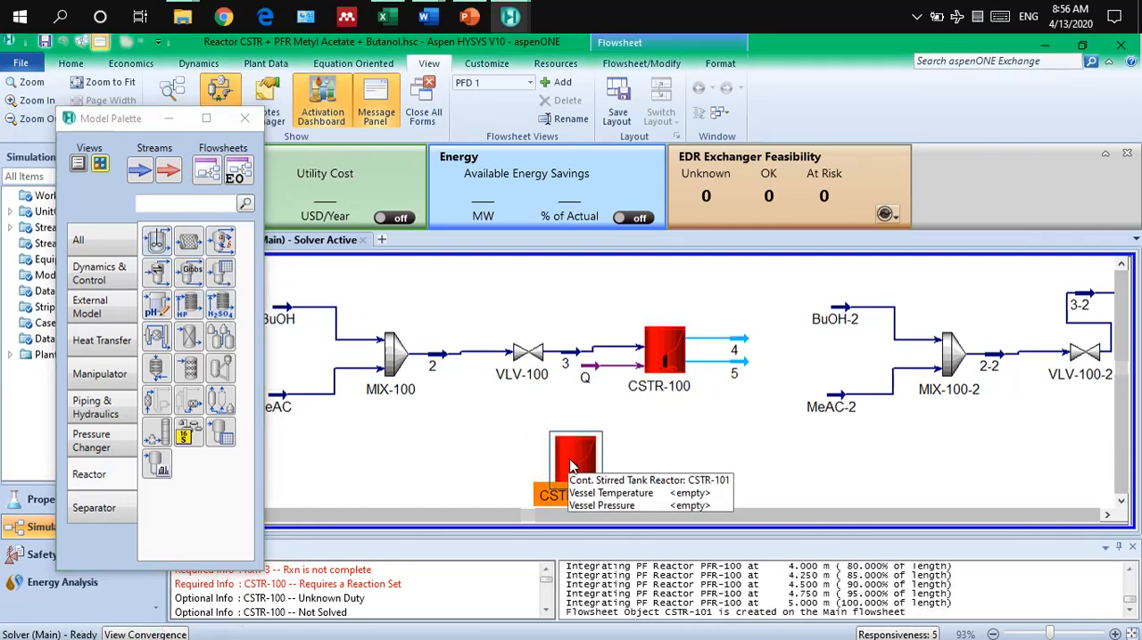
pyautogui.press('Delete')
# Review CSTR-100's stream connections, pressure drop and volume, and compare them with the reactor data on the PowerPoint example slide.
pyautogui.scroll(2, 571, 466)
pyautogui.doubleClick(685, 332)
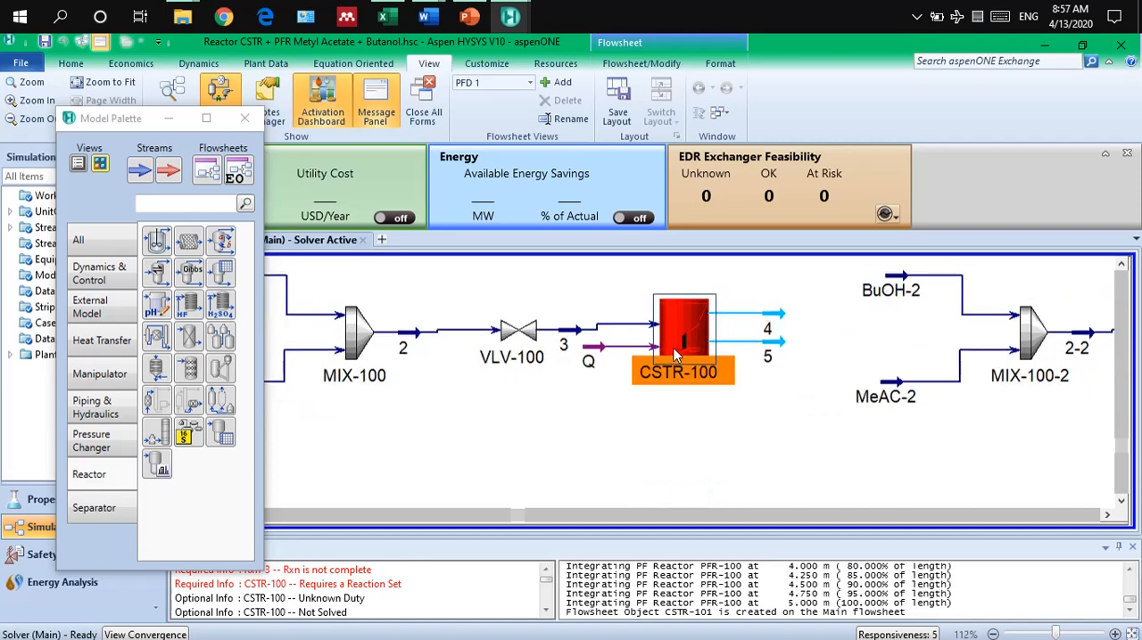
pyautogui.moveTo(322, 242); pyautogui.dragTo(337, 207)
pyautogui.click(130, 233)
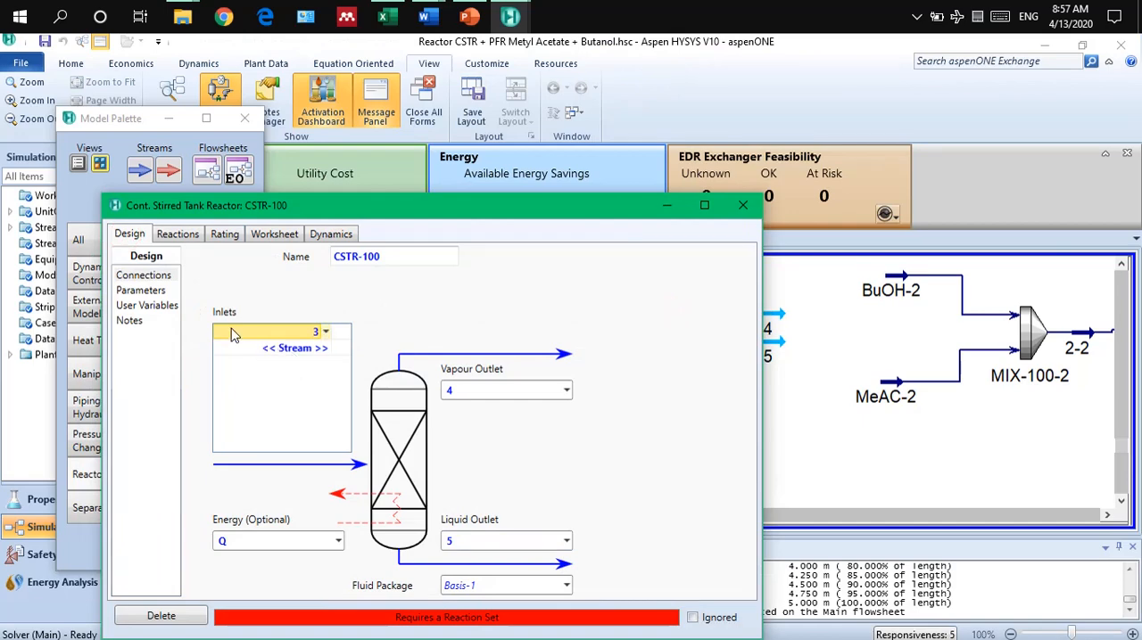
pyautogui.moveTo(495, 214); pyautogui.dragTo(508, 146)
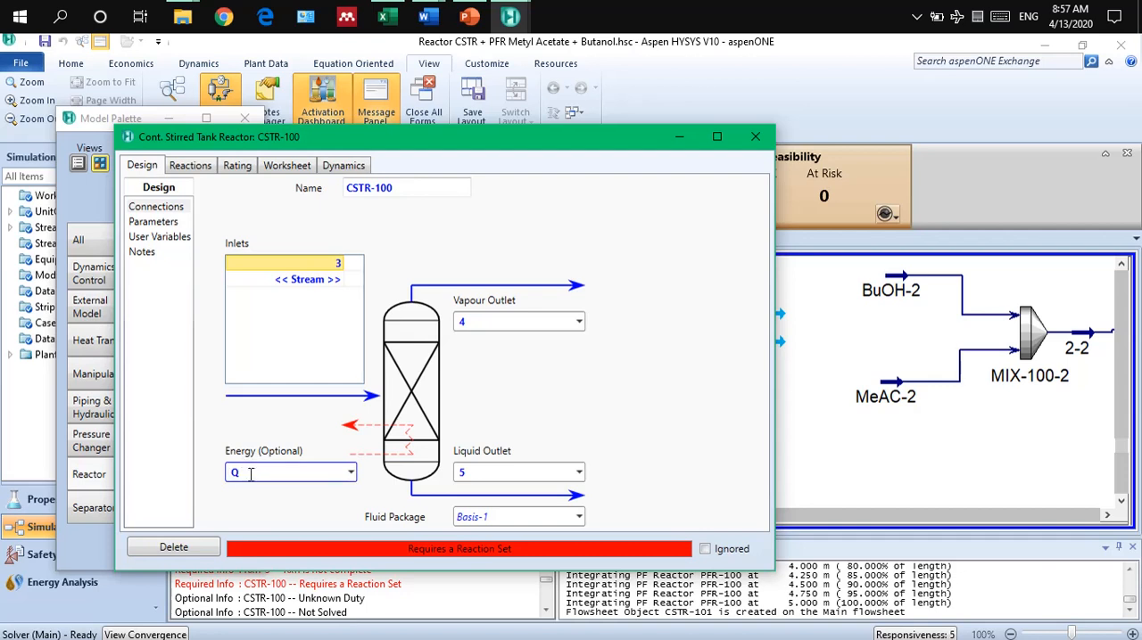
pyautogui.click(153, 222)
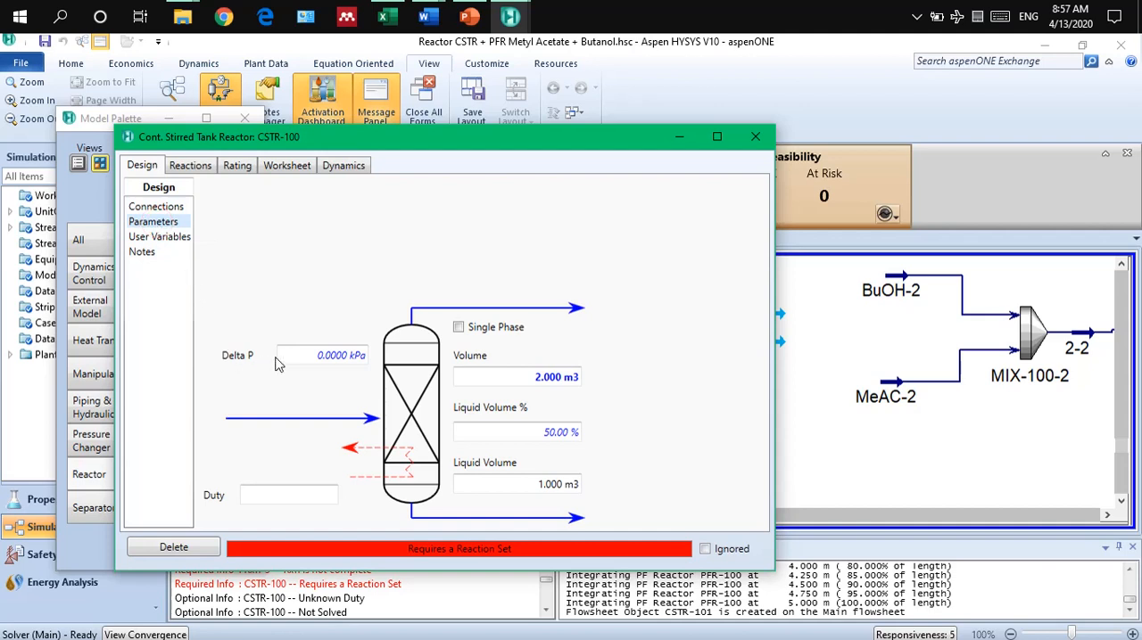
pyautogui.click(468, 17)
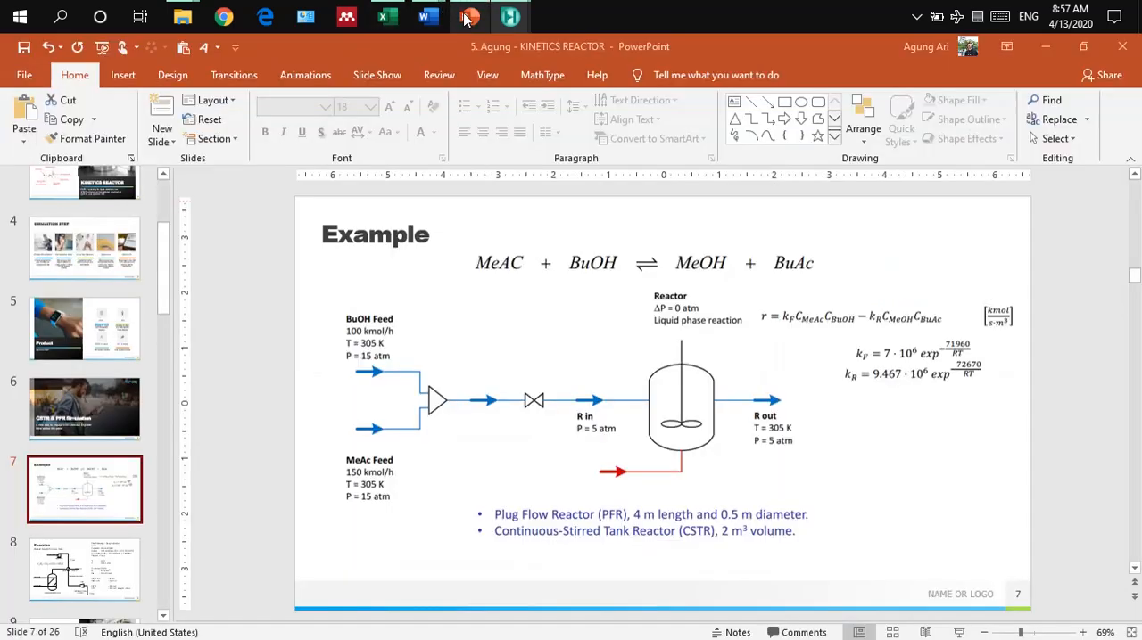
pyautogui.click(467, 17)
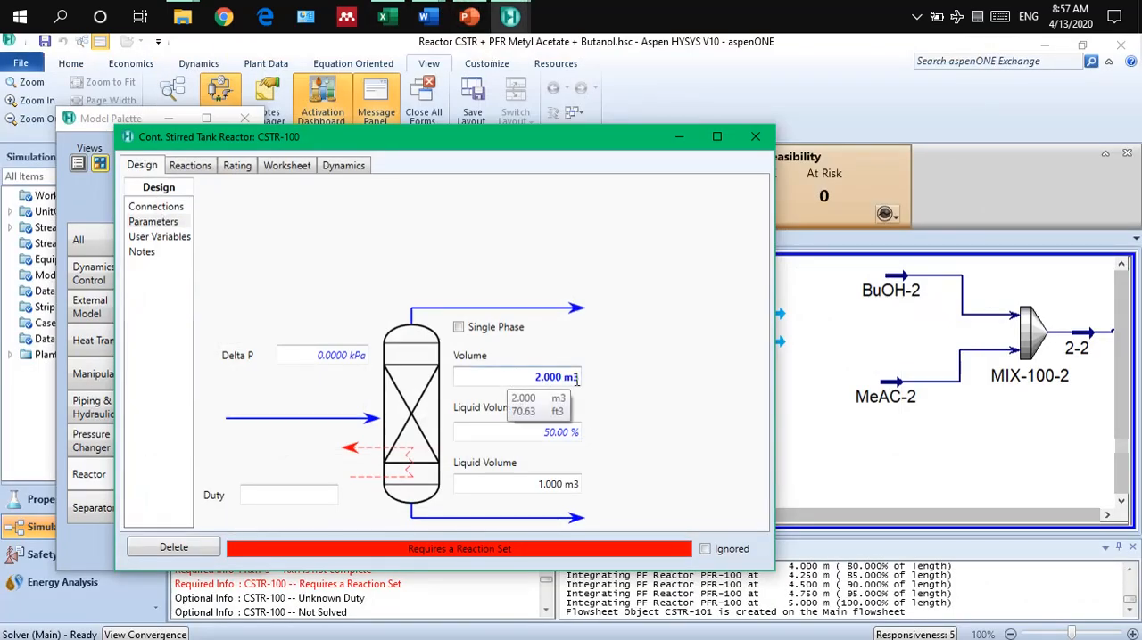
# Check the stream conditions of CSTR-100 and assign reaction set Set-1 to the reactor.
pyautogui.click(295, 167)
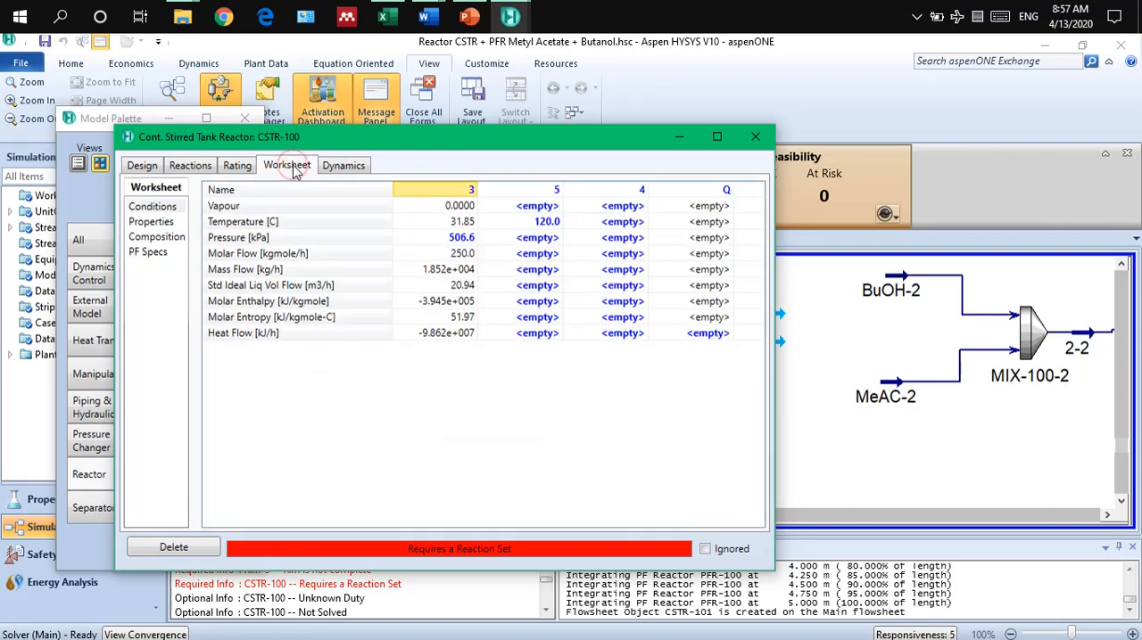
pyautogui.click(186, 166)
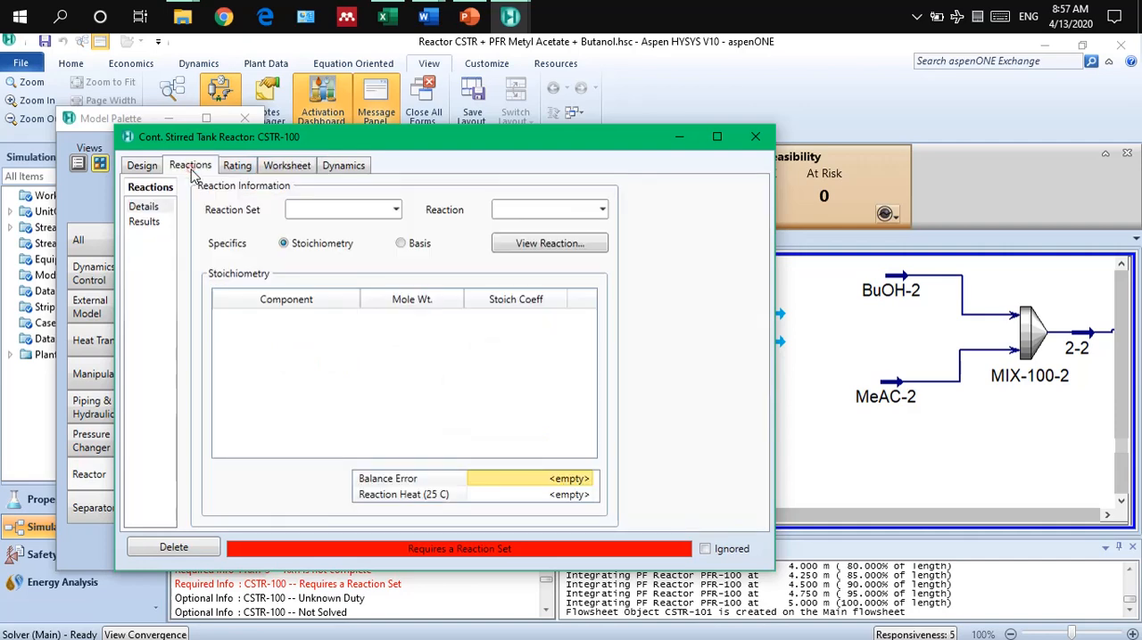
pyautogui.click(395, 209)
pyautogui.click(355, 229)
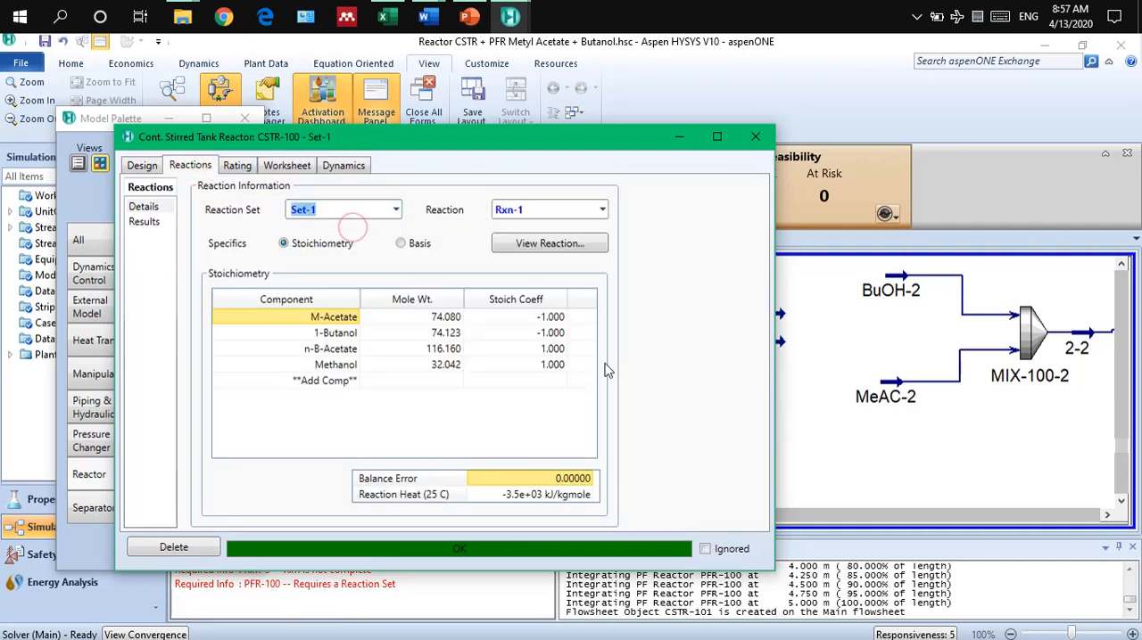
# Set the temperature of CSTR-100's outlet stream 5 to 305 K, as on the PowerPoint example slide, and check the reaction conversion.
pyautogui.click(284, 174)
pyautogui.click(545, 225)
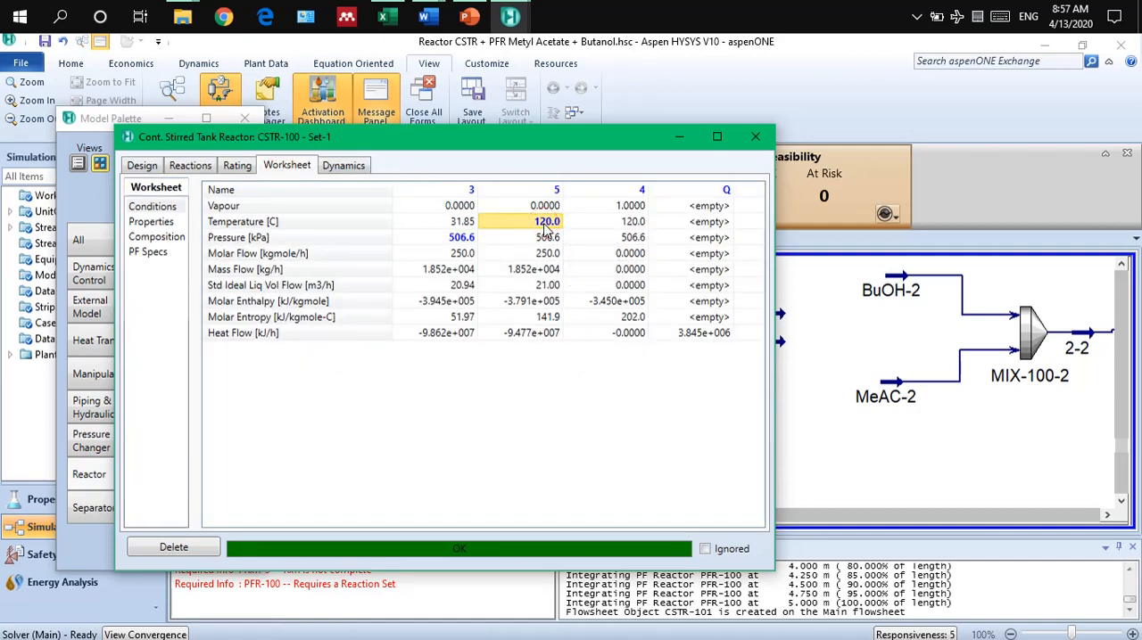
pyautogui.press('Delete')
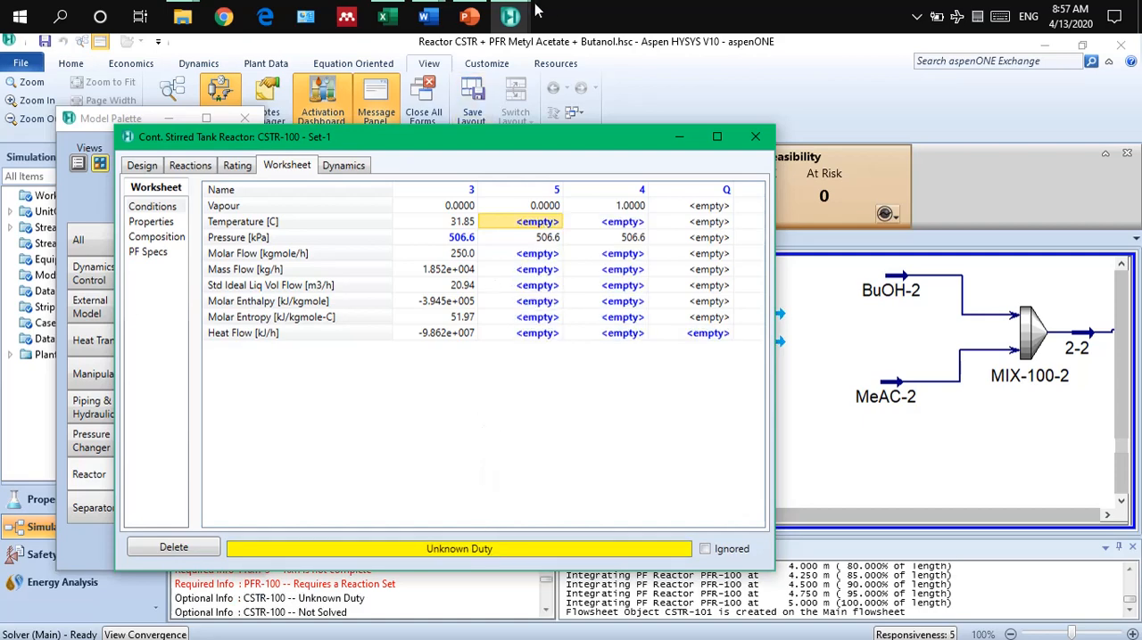
pyautogui.click(470, 16)
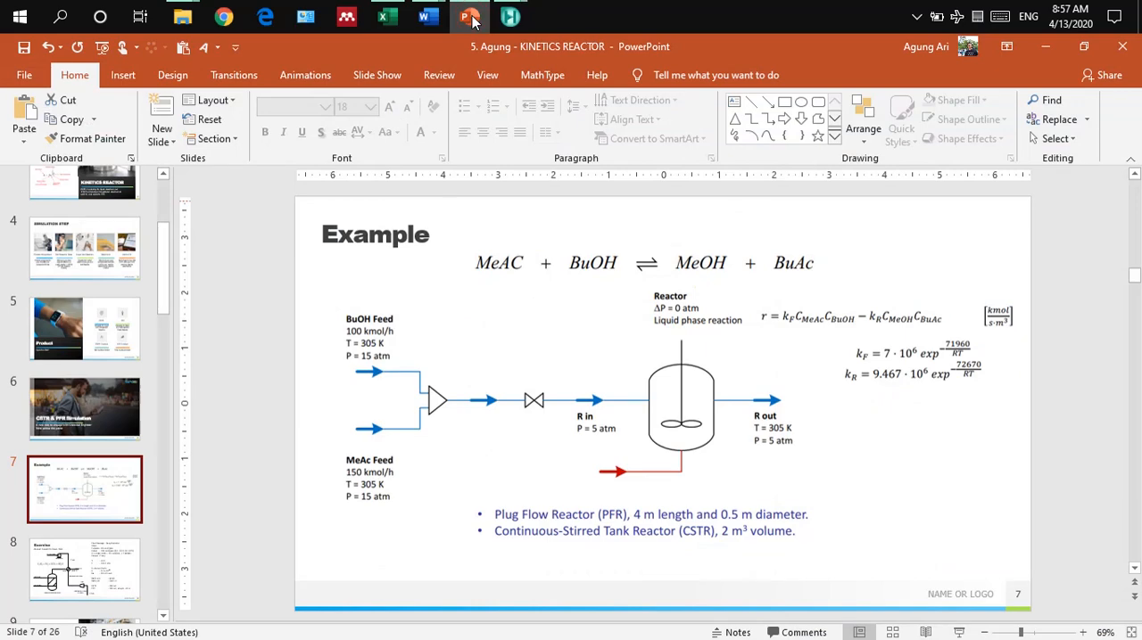
pyautogui.click(470, 16)
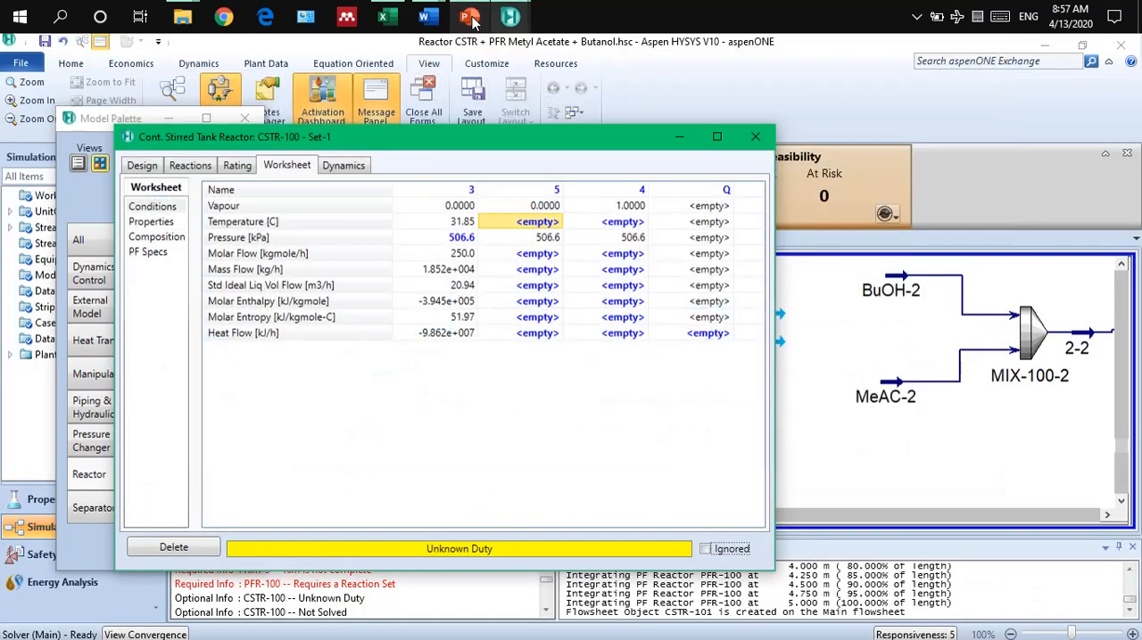
pyautogui.click(544, 225)
pyautogui.write('3')
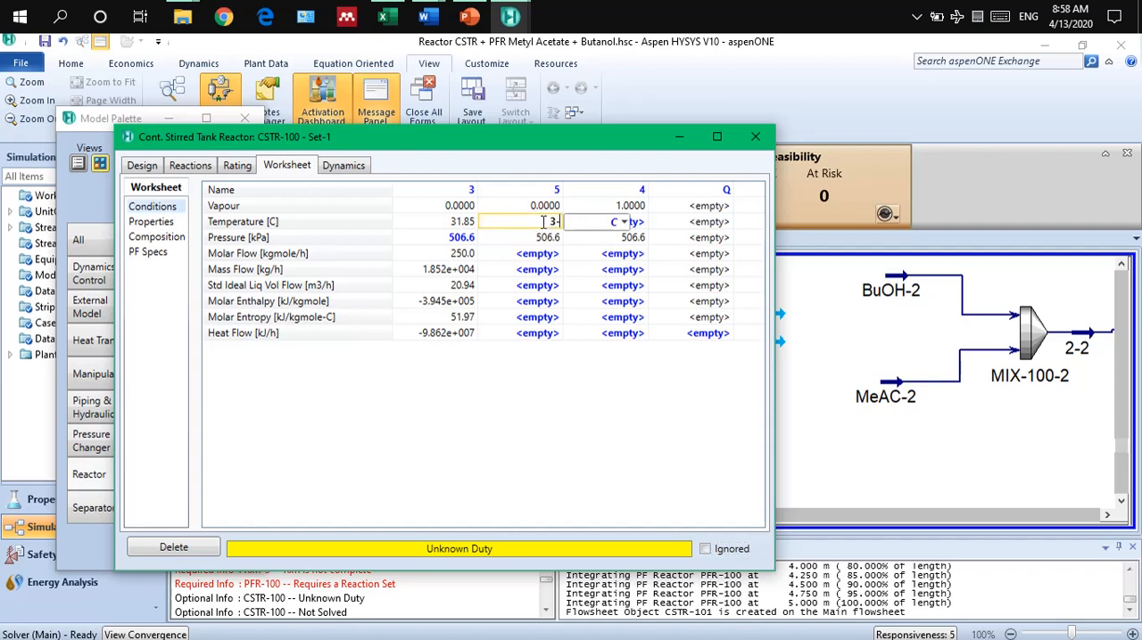
pyautogui.write('05')
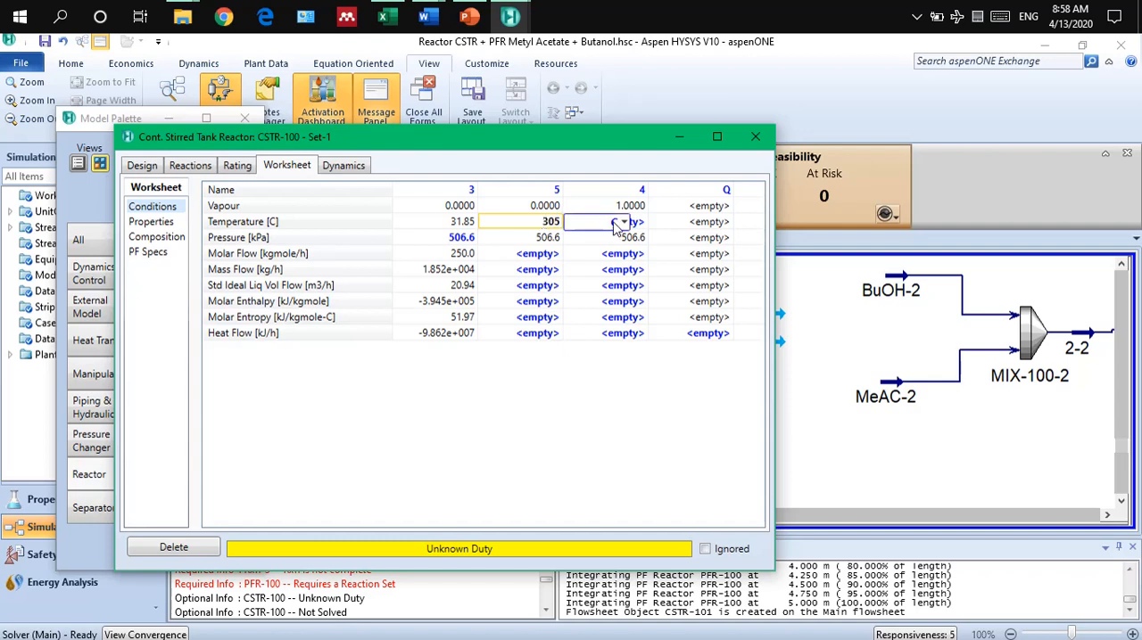
pyautogui.click(624, 222)
pyautogui.click(590, 262)
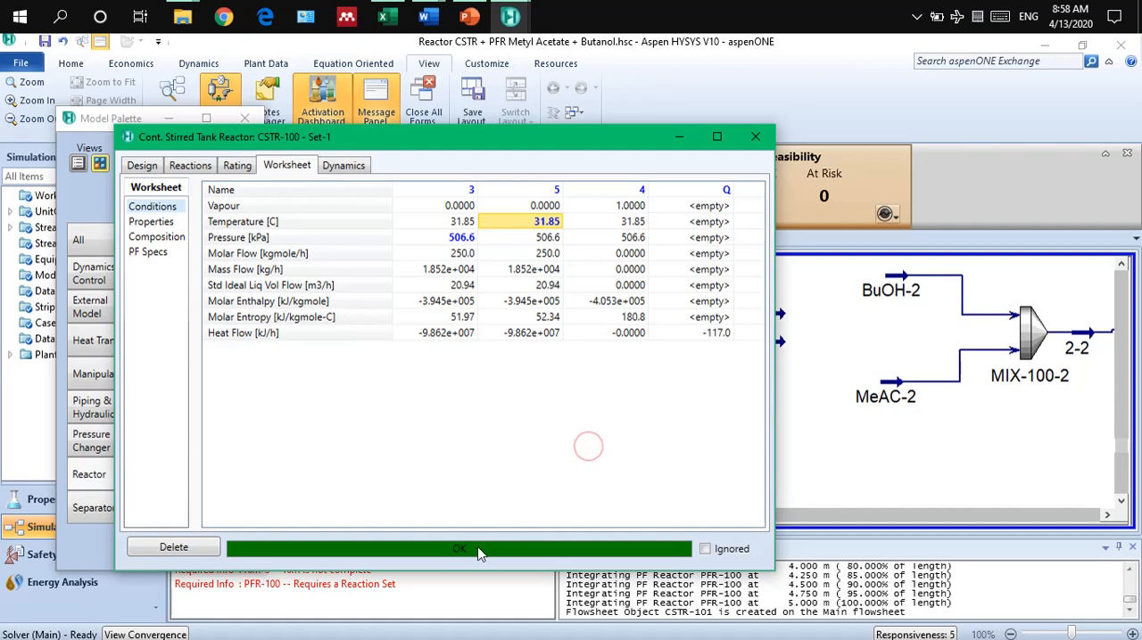
pyautogui.click(190, 166)
pyautogui.click(144, 222)
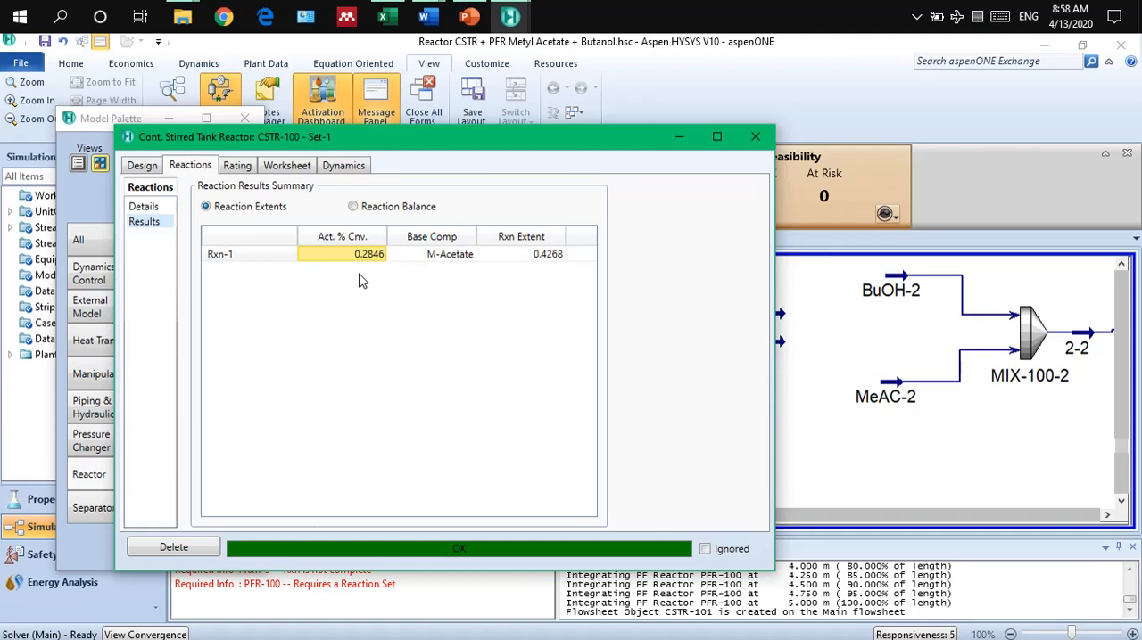
# Set the temperature of CSTR-100's outlet stream 5 to 120 °C and check the resulting reaction conversion.
pyautogui.click(277, 170)
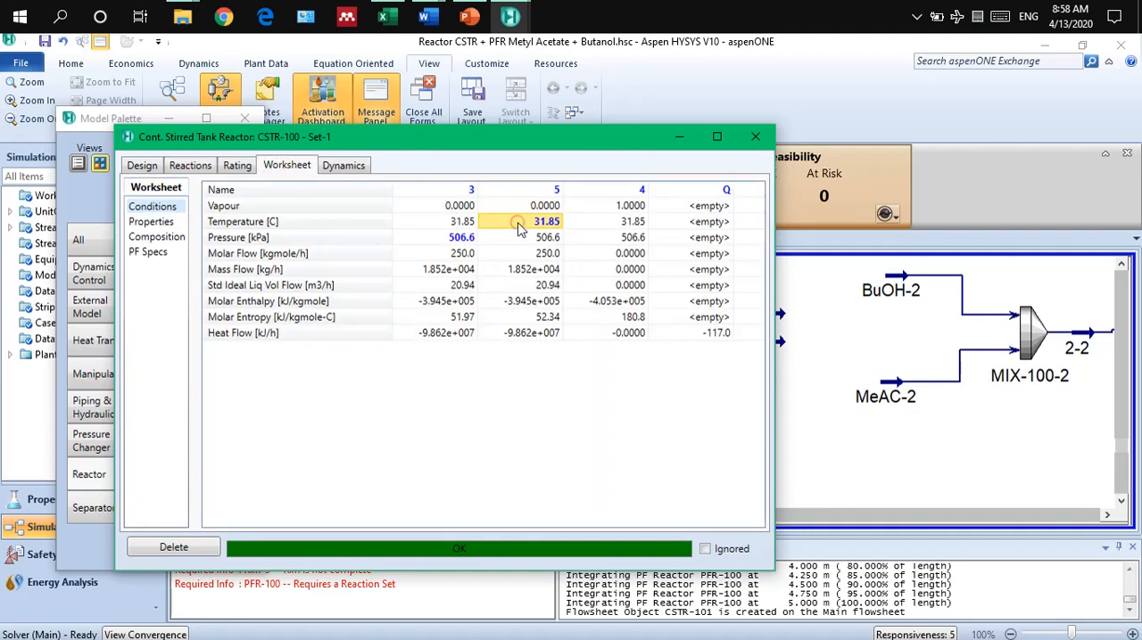
pyautogui.write('12')
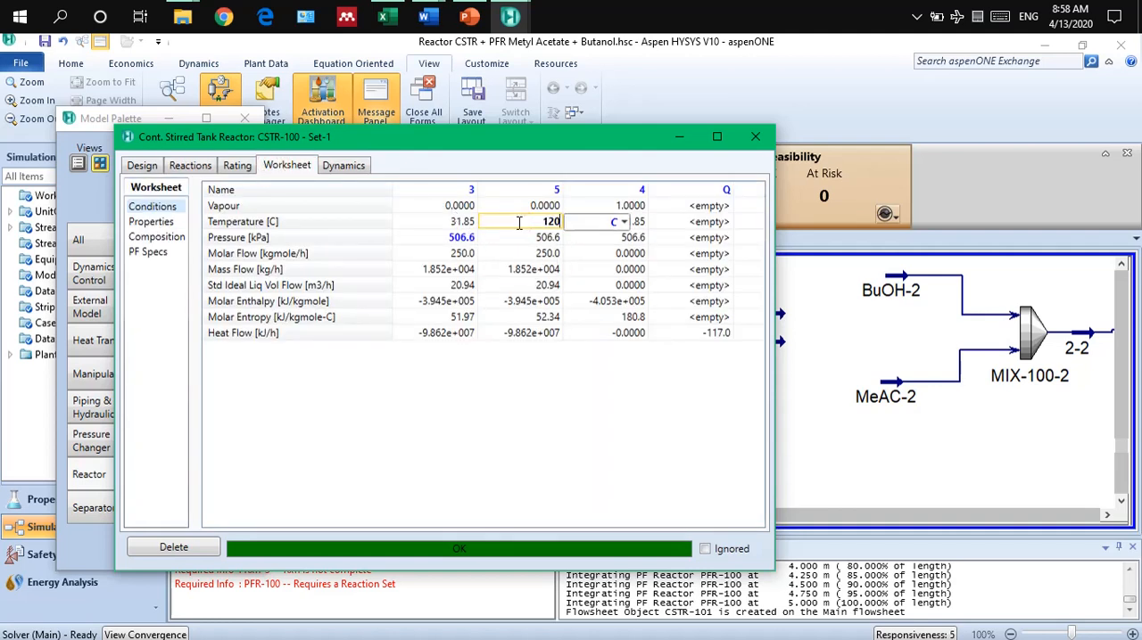
pyautogui.write('0')
pyautogui.press('Return')
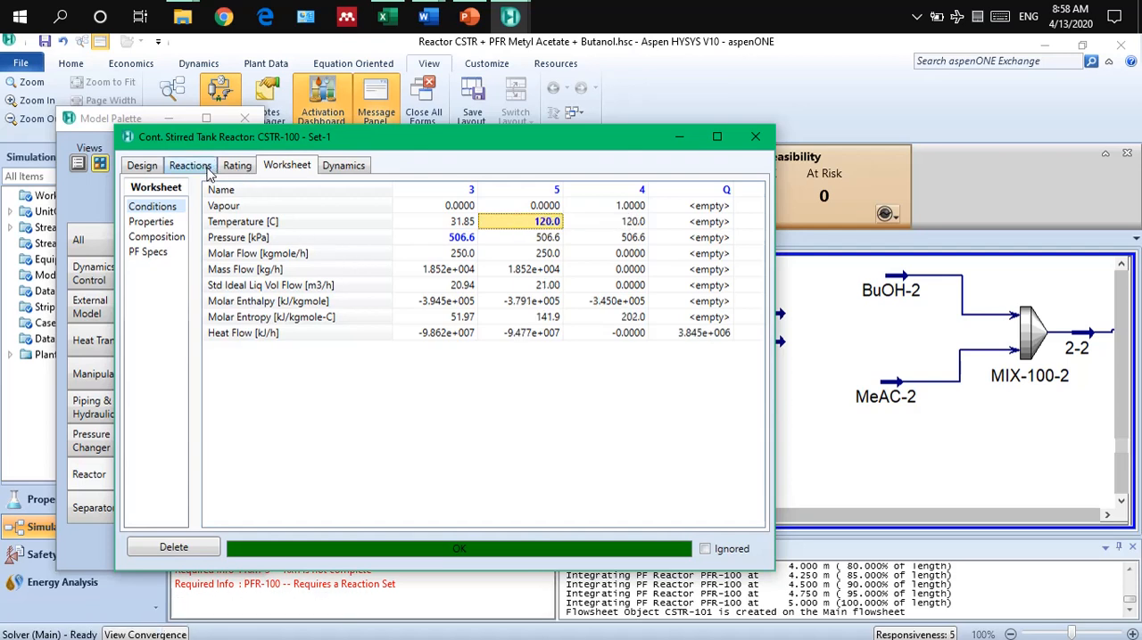
pyautogui.click(208, 170)
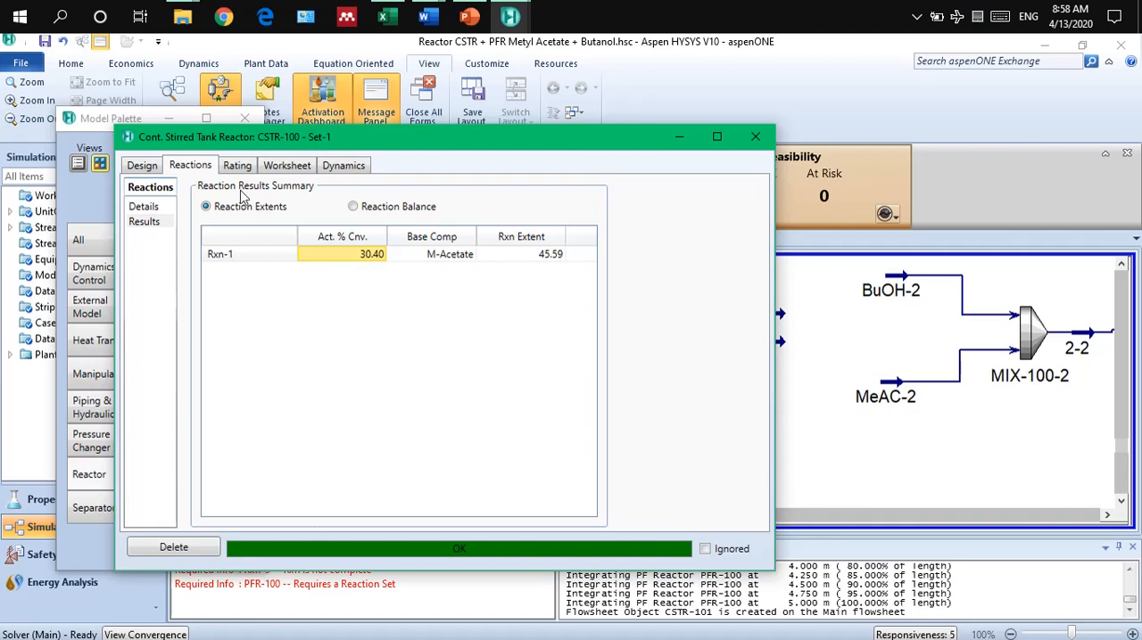
# Set CSTR-100's vessel volume to 7 m3, check the reaction conversion and close the reactor form.
pyautogui.click(237, 168)
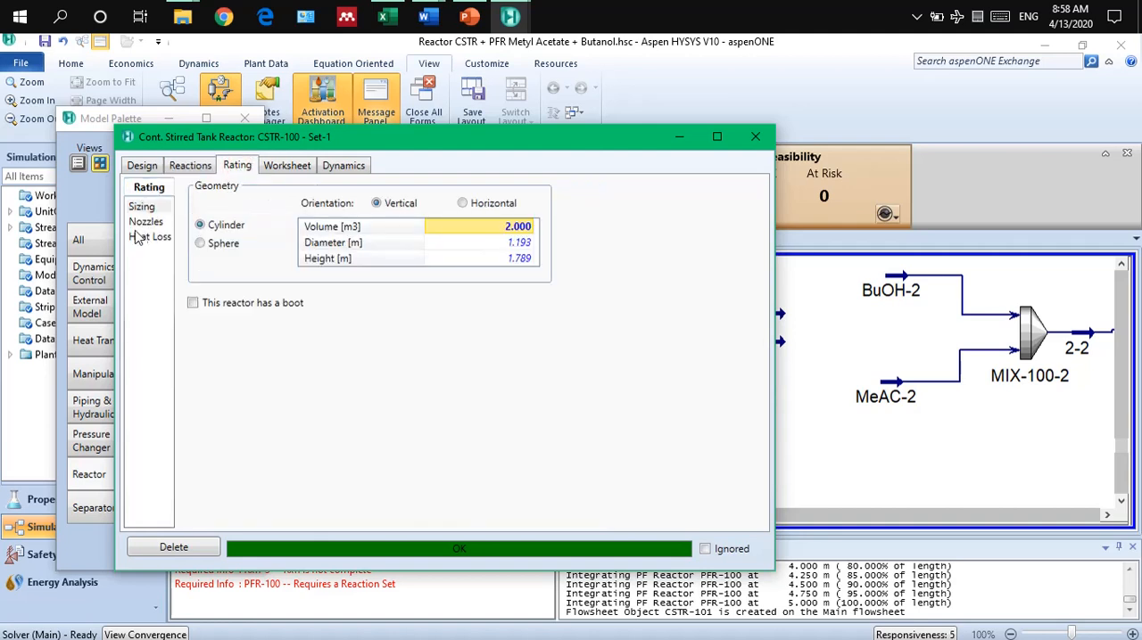
pyautogui.click(466, 226)
pyautogui.write('7')
pyautogui.press('Return')
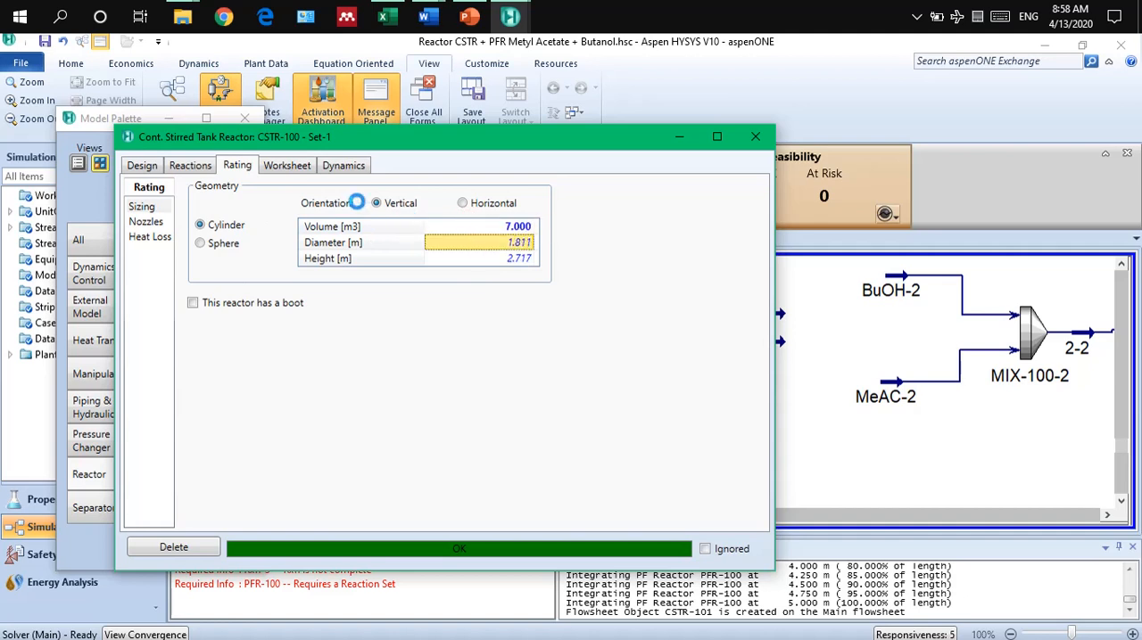
pyautogui.click(191, 166)
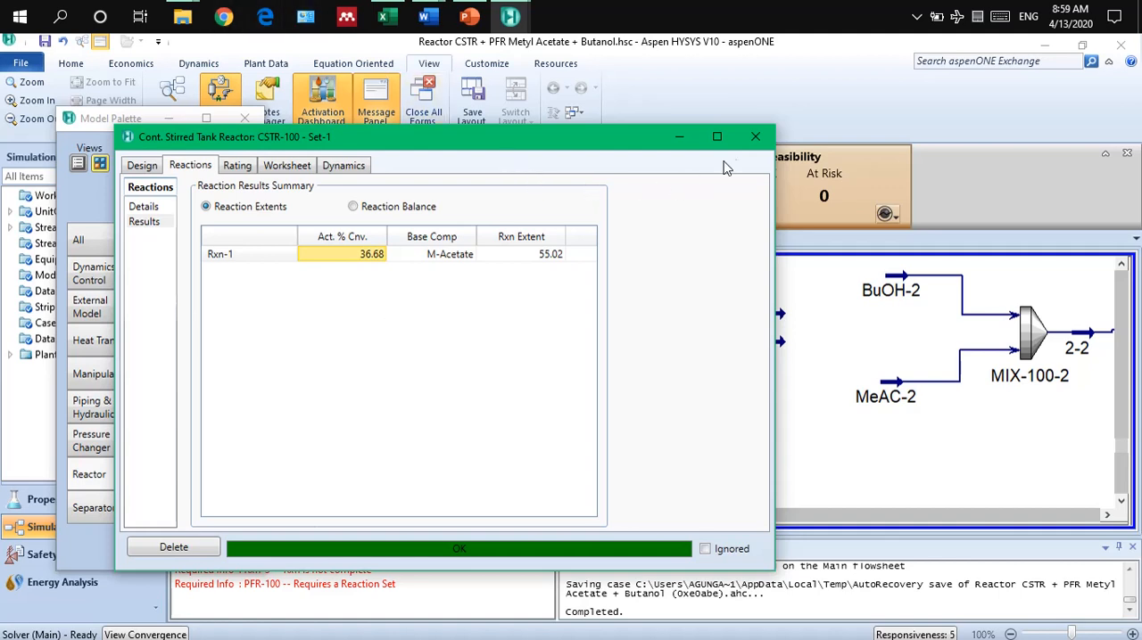
pyautogui.click(754, 138)
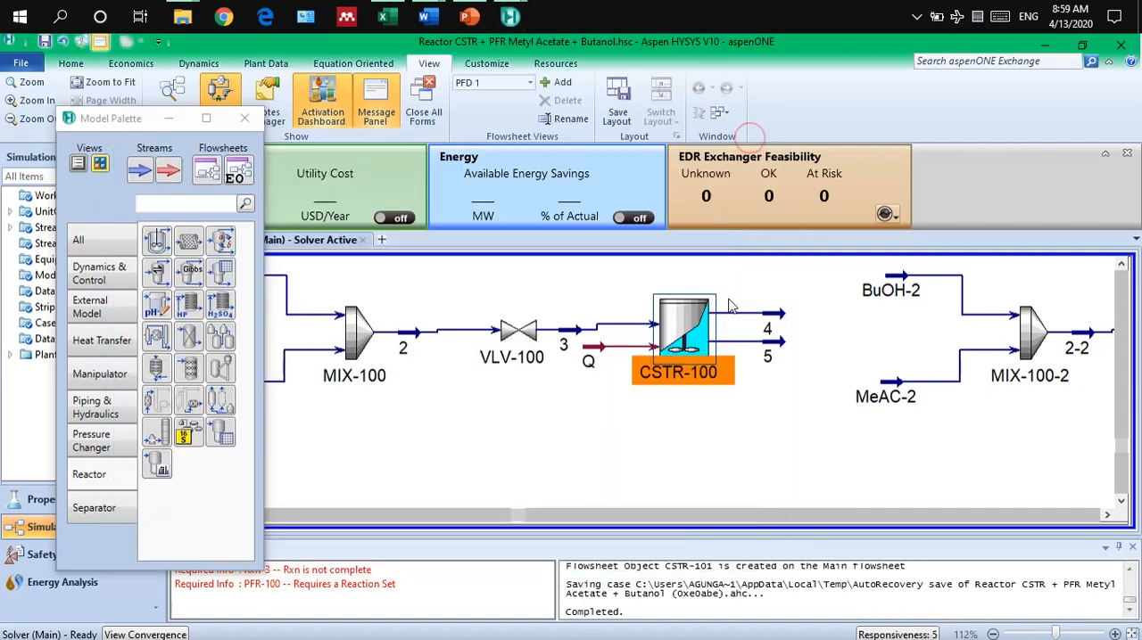
# Open plug flow reactor PFR-100, review its inlet, outlet and energy stream connections, and close the reactor form.
pyautogui.click(758, 424)
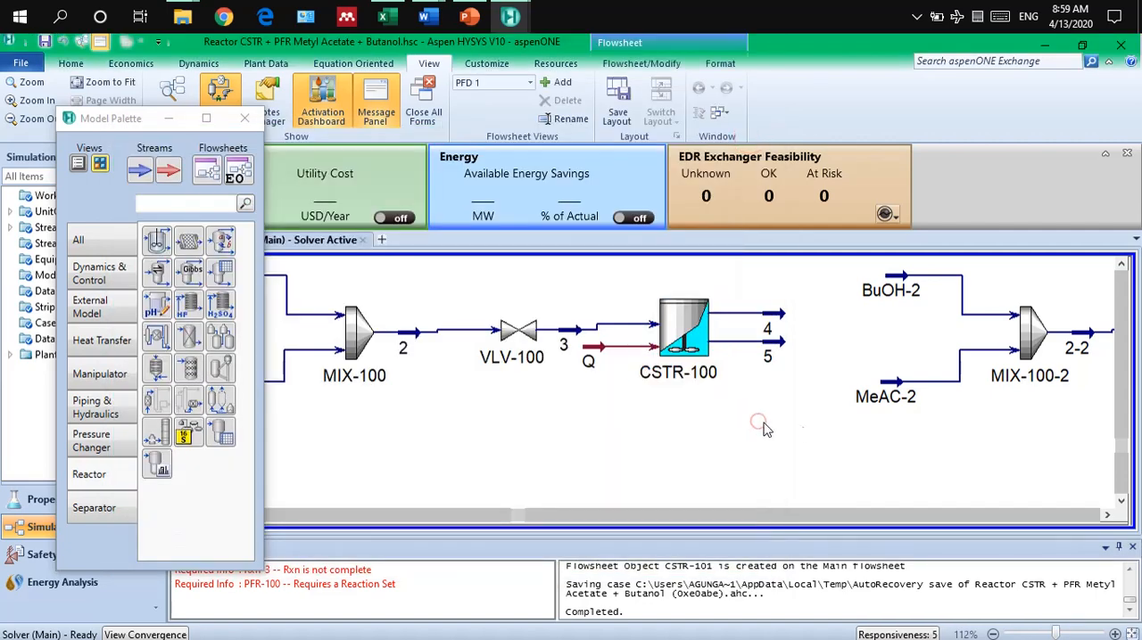
pyautogui.click(1106, 516)
pyautogui.click(1107, 516)
pyautogui.click(1107, 515)
pyautogui.click(1107, 515)
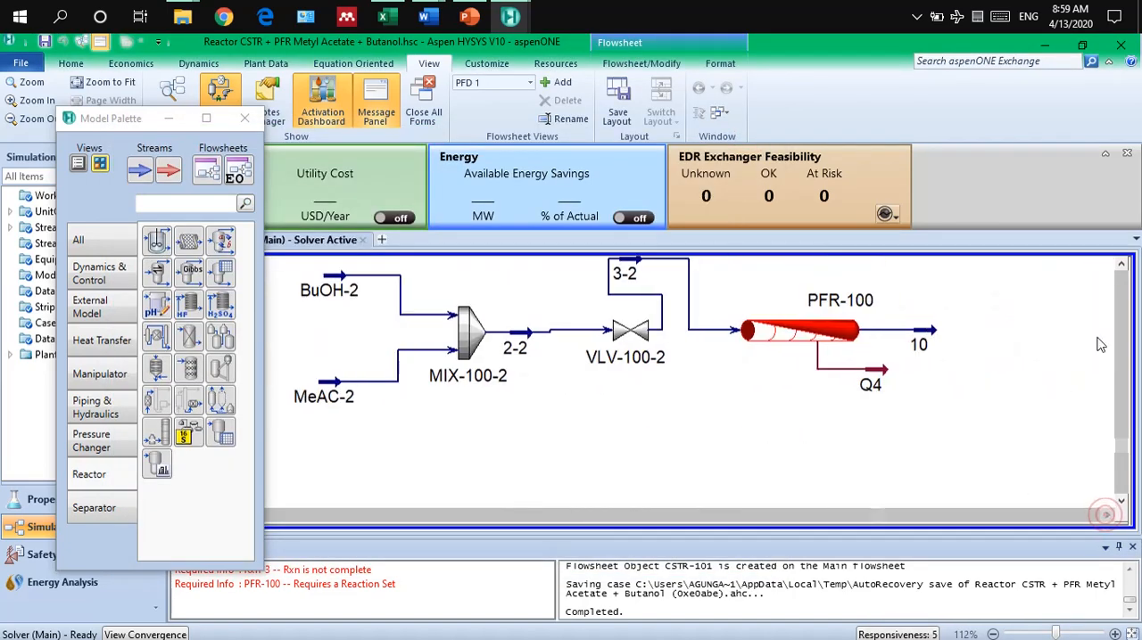
pyautogui.click(1121, 266)
pyautogui.click(1122, 266)
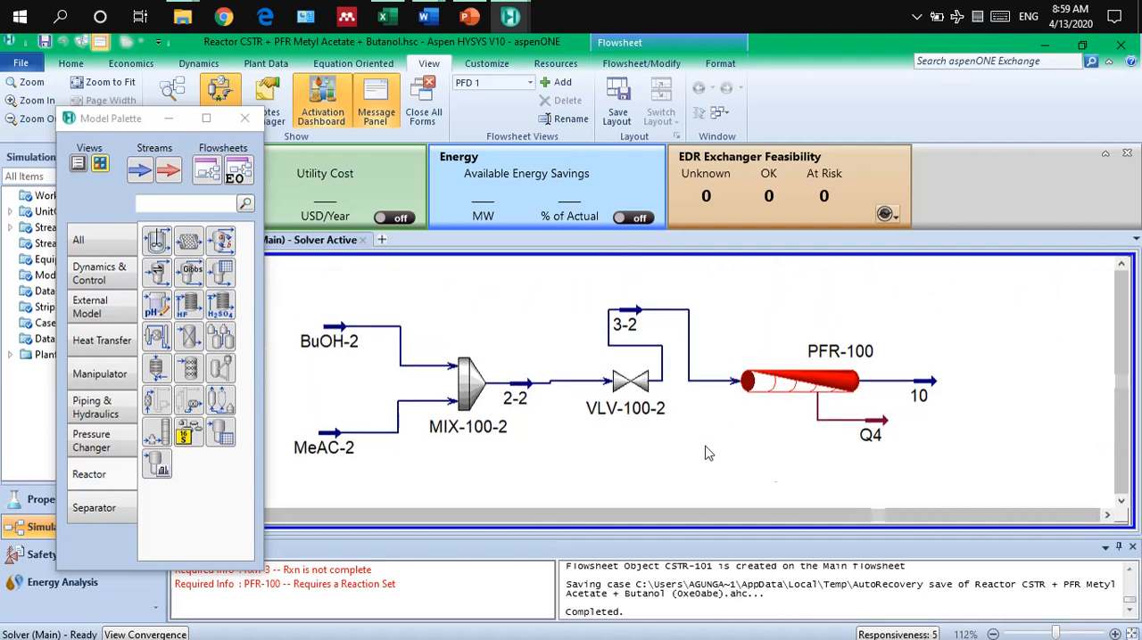
pyautogui.doubleClick(818, 392)
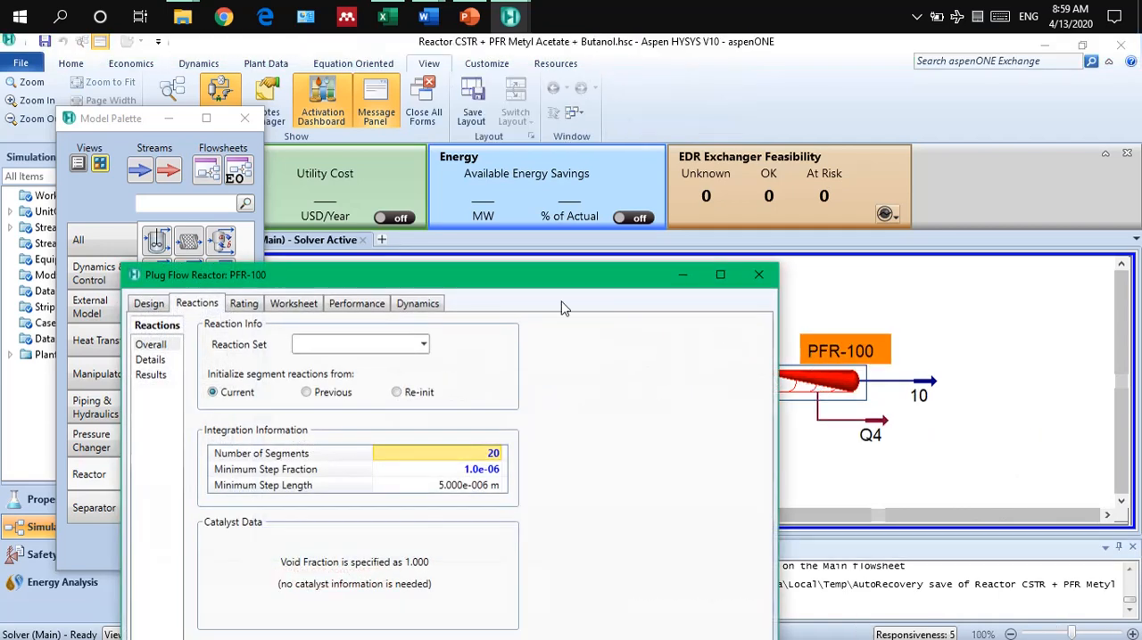
pyautogui.moveTo(550, 285); pyautogui.dragTo(606, 99)
pyautogui.click(200, 117)
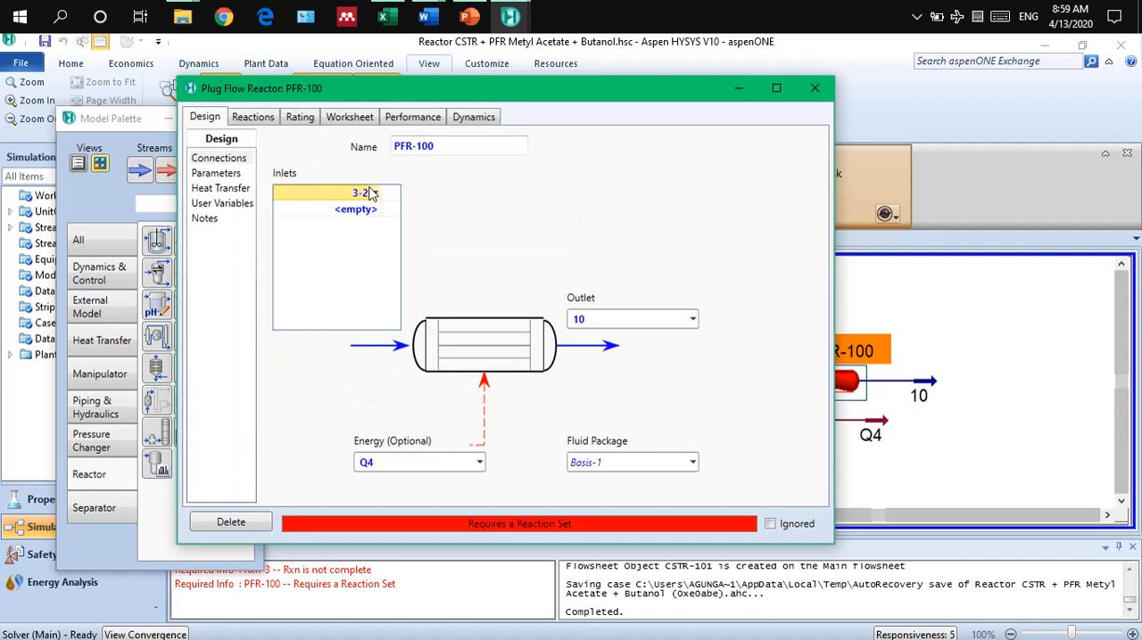
pyautogui.moveTo(480, 90); pyautogui.dragTo(488, 344)
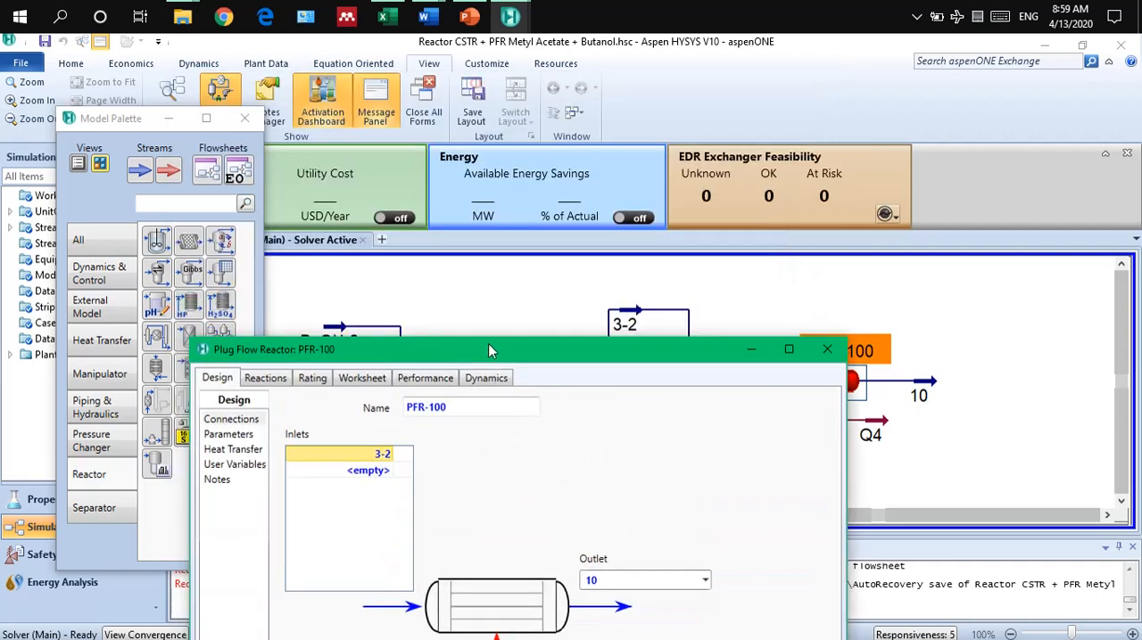
pyautogui.click(832, 341)
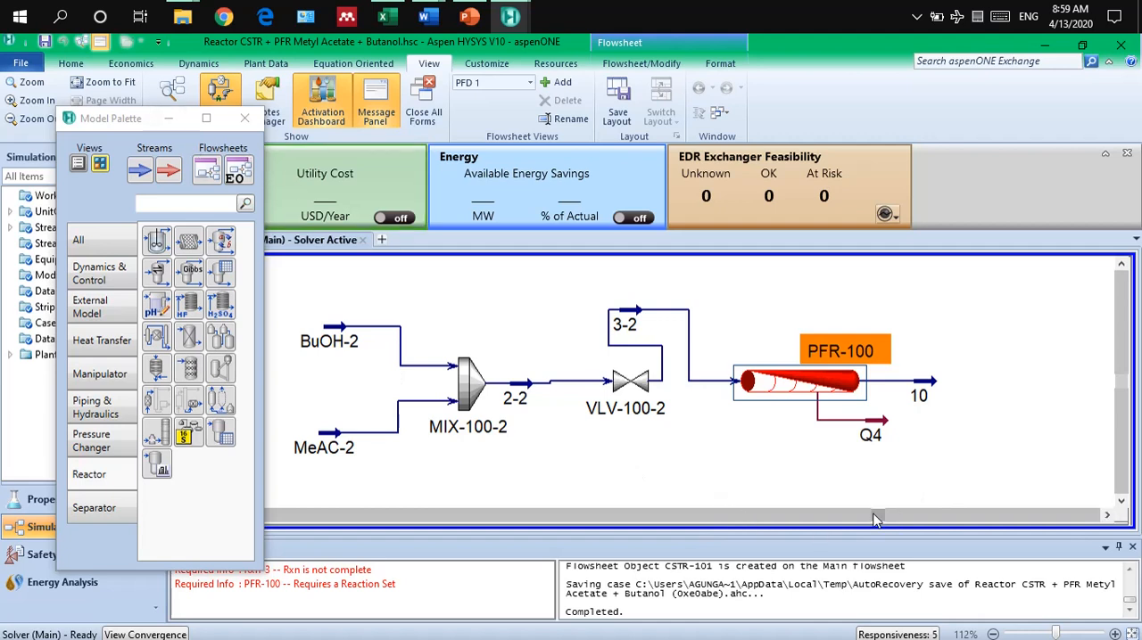
pyautogui.moveTo(878, 516); pyautogui.dragTo(448, 522)
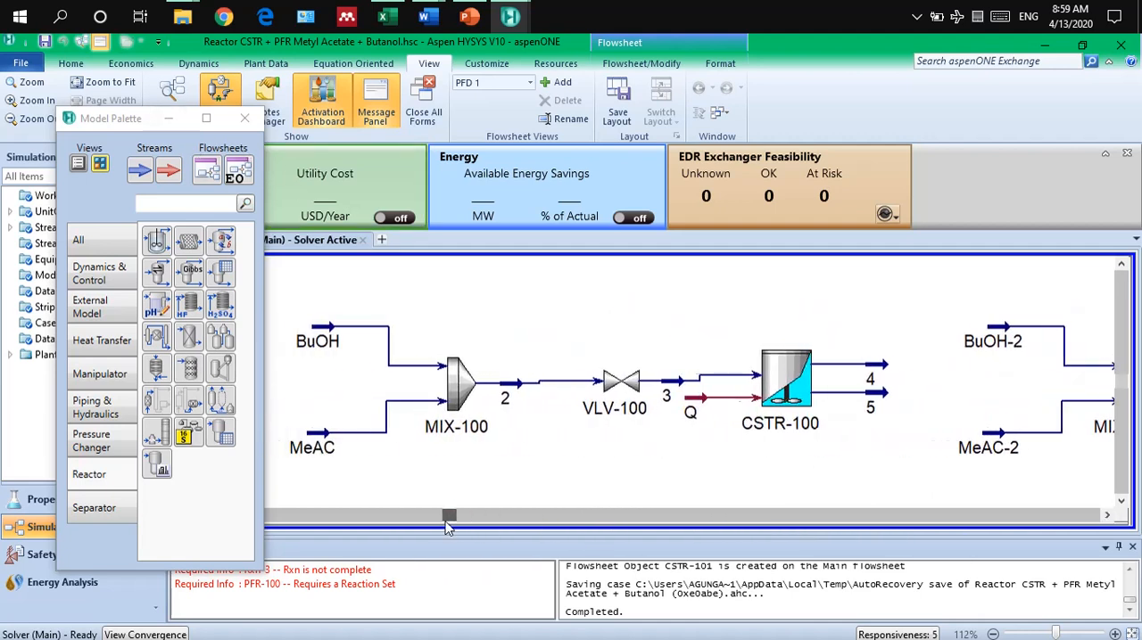
pyautogui.moveTo(266, 283); pyautogui.dragTo(881, 453)
pyautogui.rightClick(801, 381)
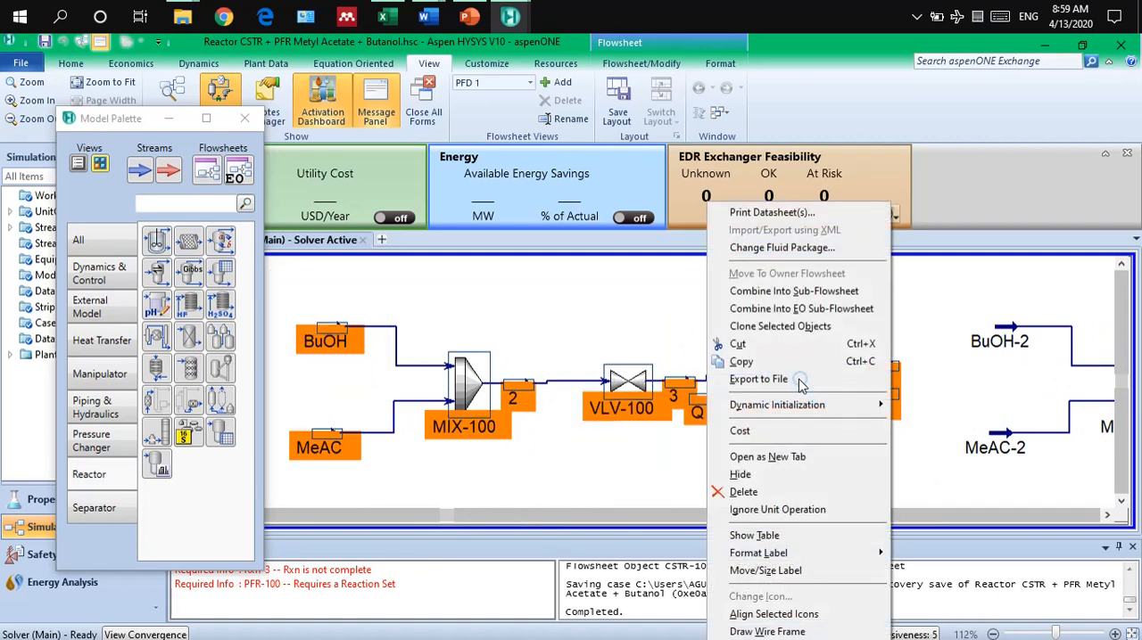
pyautogui.click(767, 326)
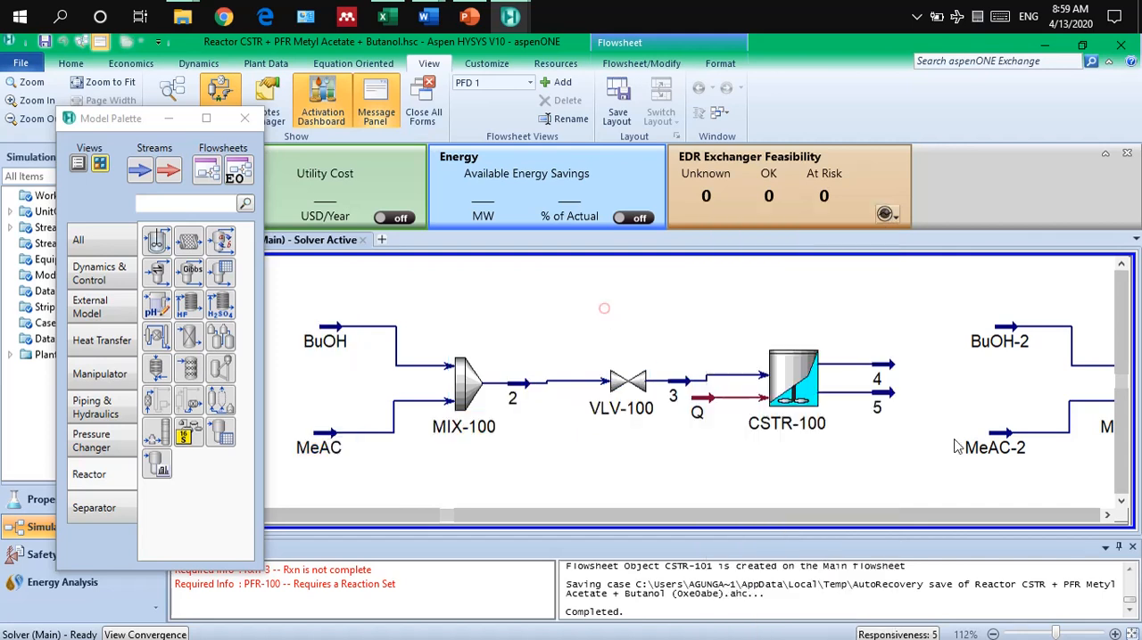
# Review PFR-100's connections and pressure drop parameters, and assign reaction set Set-1 to the reactor.
pyautogui.click(1106, 517)
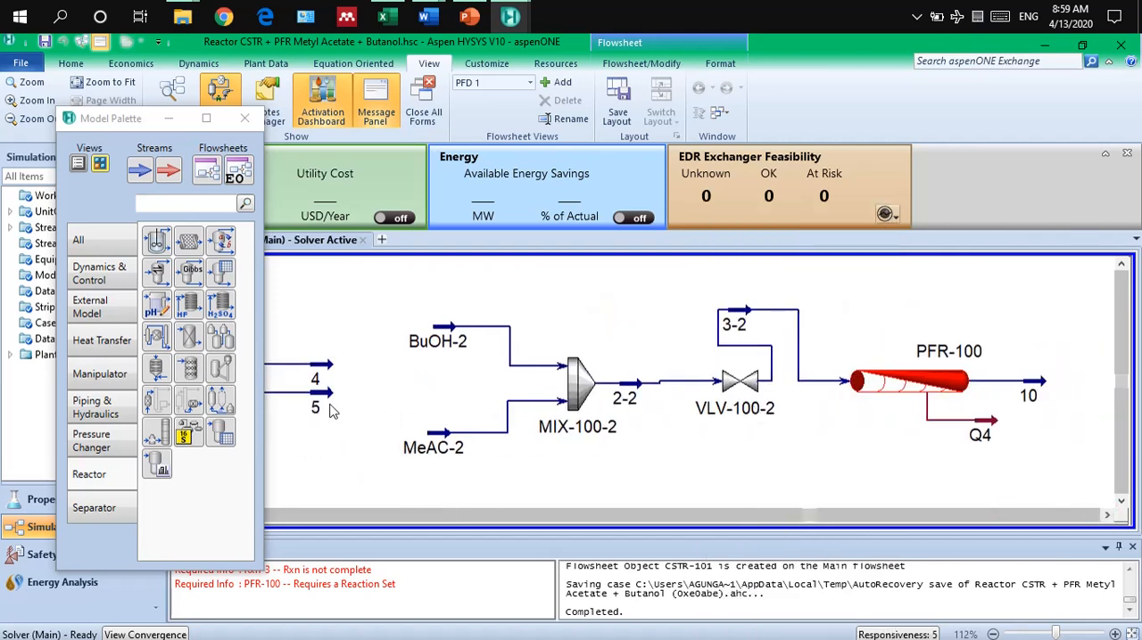
pyautogui.doubleClick(901, 385)
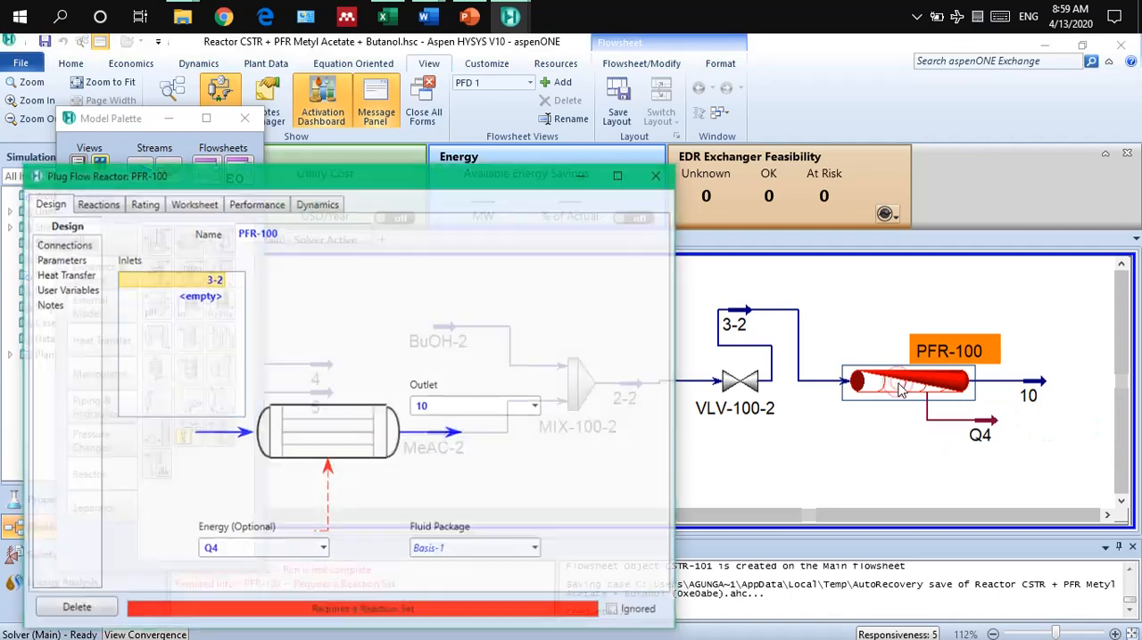
pyautogui.moveTo(413, 176); pyautogui.dragTo(518, 125)
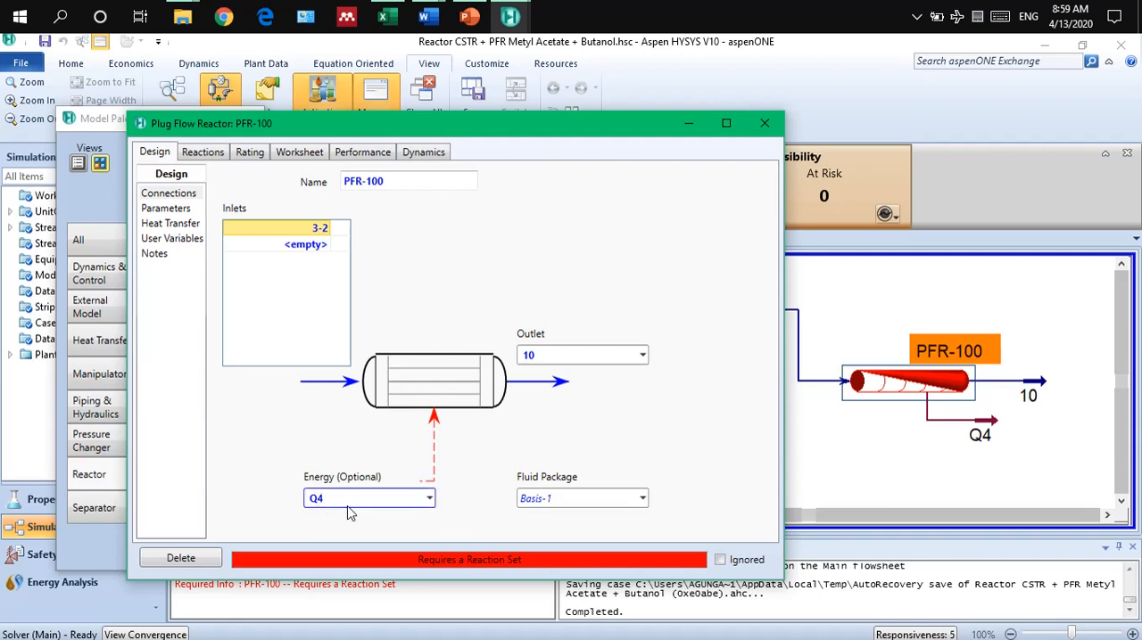
pyautogui.click(179, 211)
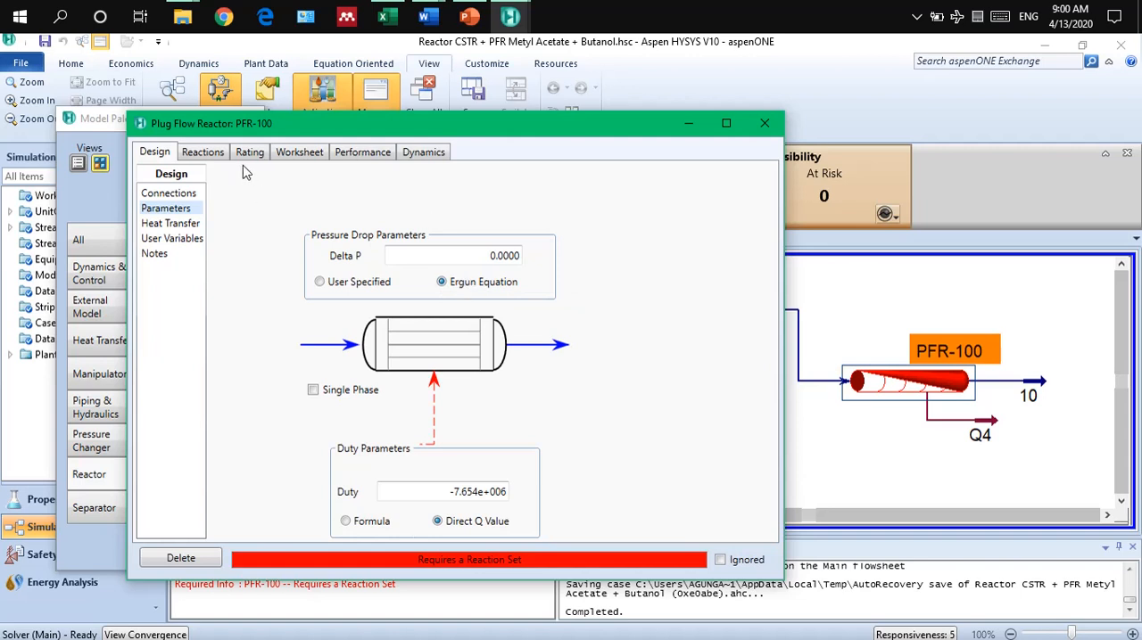
pyautogui.click(220, 155)
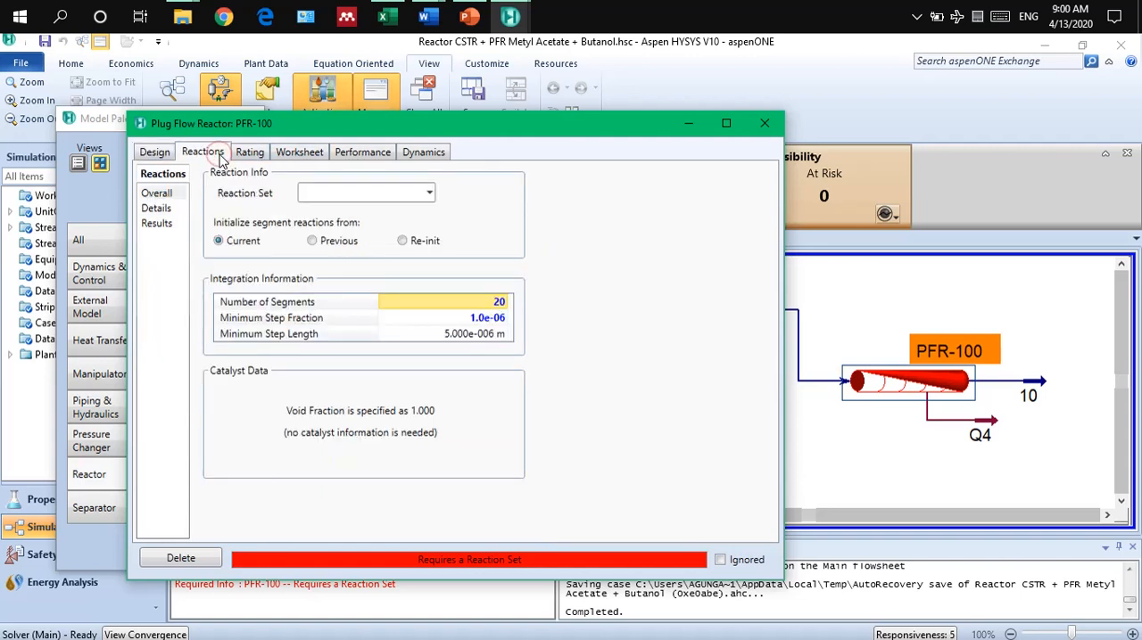
pyautogui.click(429, 195)
pyautogui.click(386, 214)
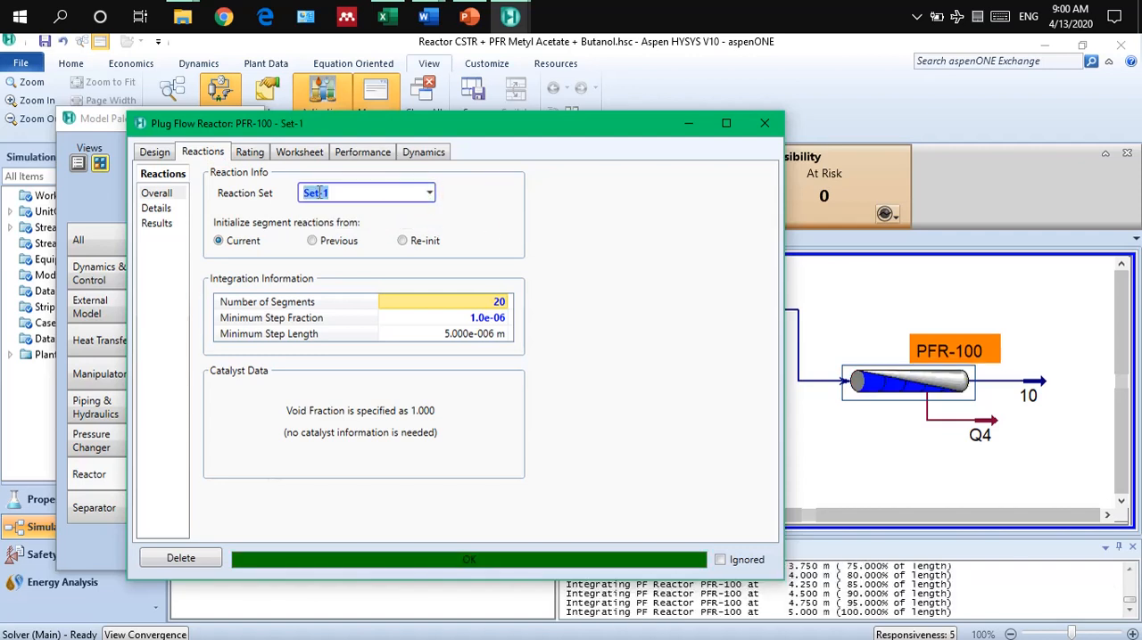
# Set PFR-100's tube length to 4 m, as given on the PowerPoint example slide.
pyautogui.click(250, 155)
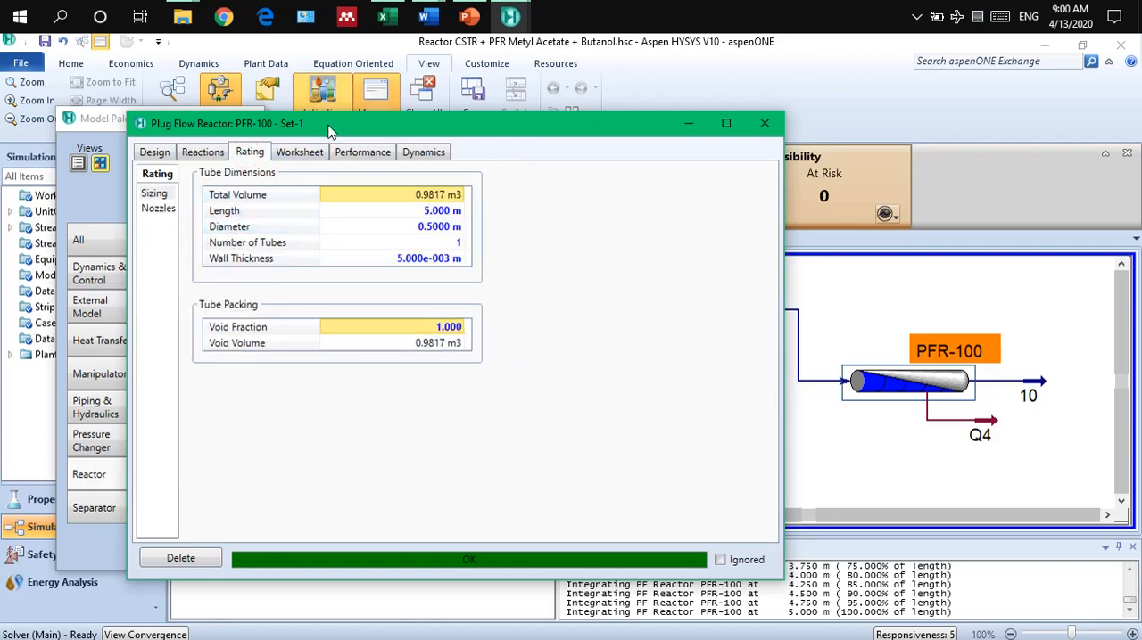
pyautogui.click(471, 17)
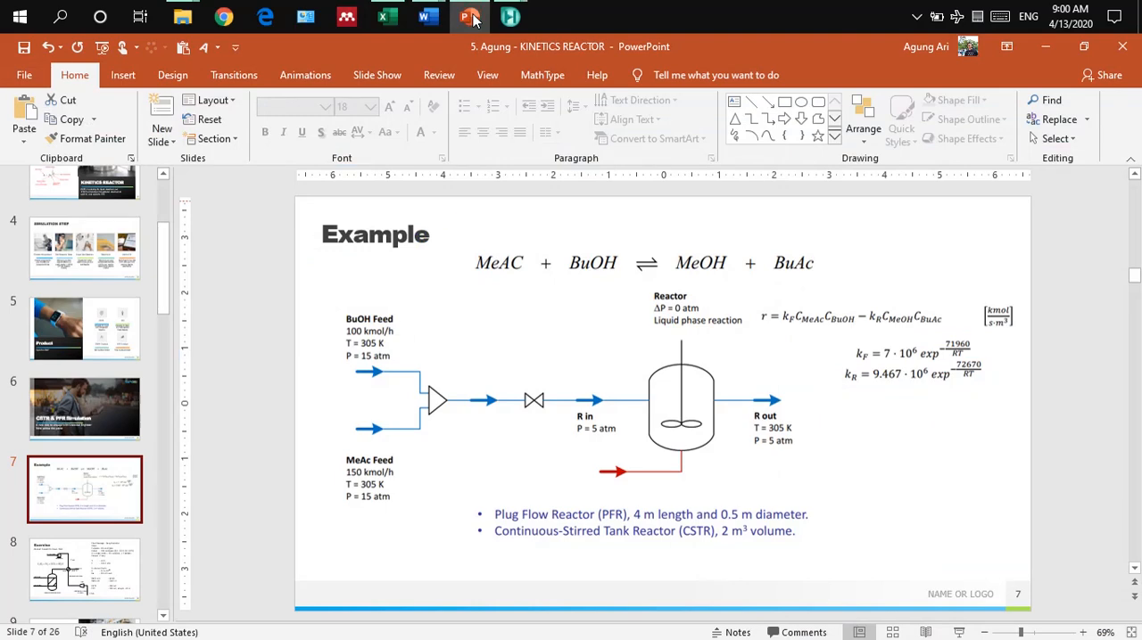
pyautogui.click(471, 17)
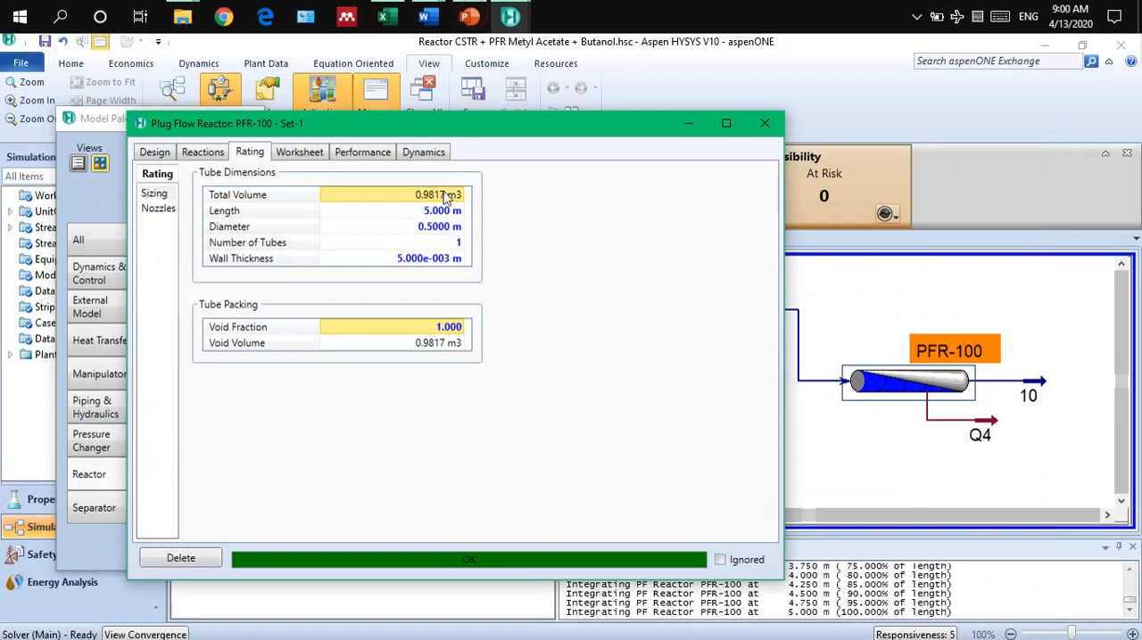
pyautogui.click(437, 211)
pyautogui.write('4')
pyautogui.press('Return')
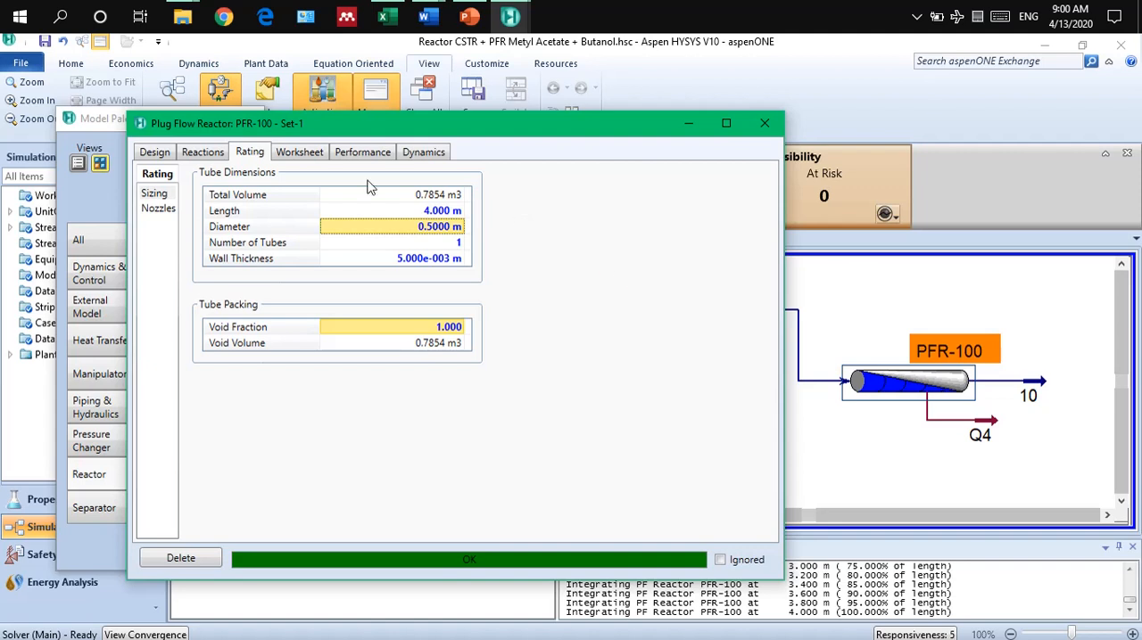
pyautogui.moveTo(419, 207)
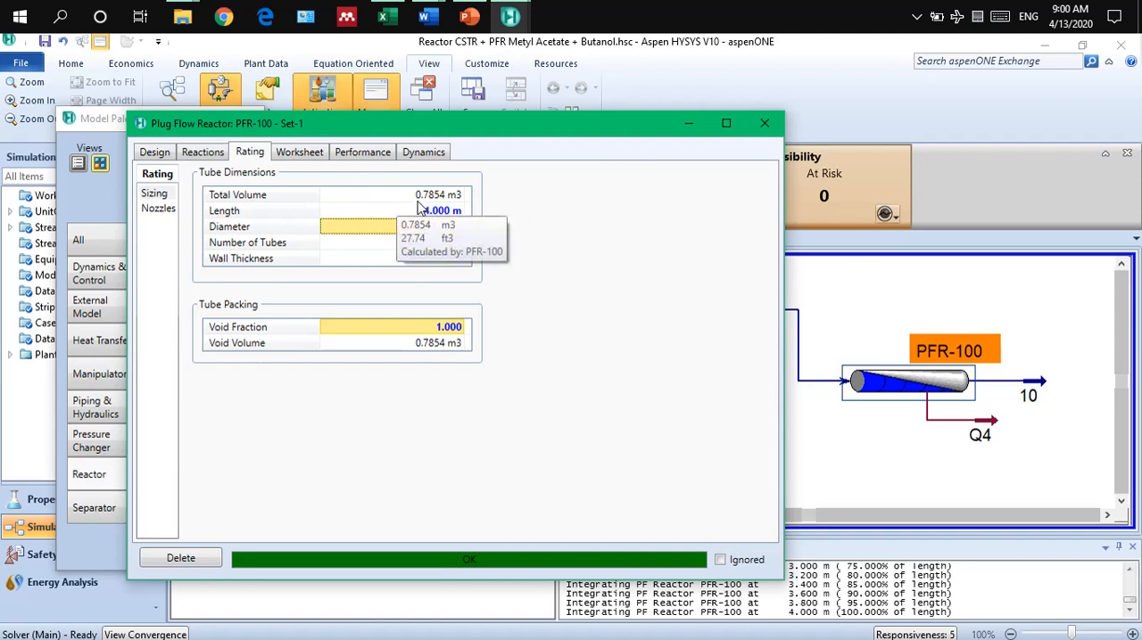
# Set the temperature of PFR-100's outlet stream 10 to 305 K and check the reaction conversion.
pyautogui.click(202, 153)
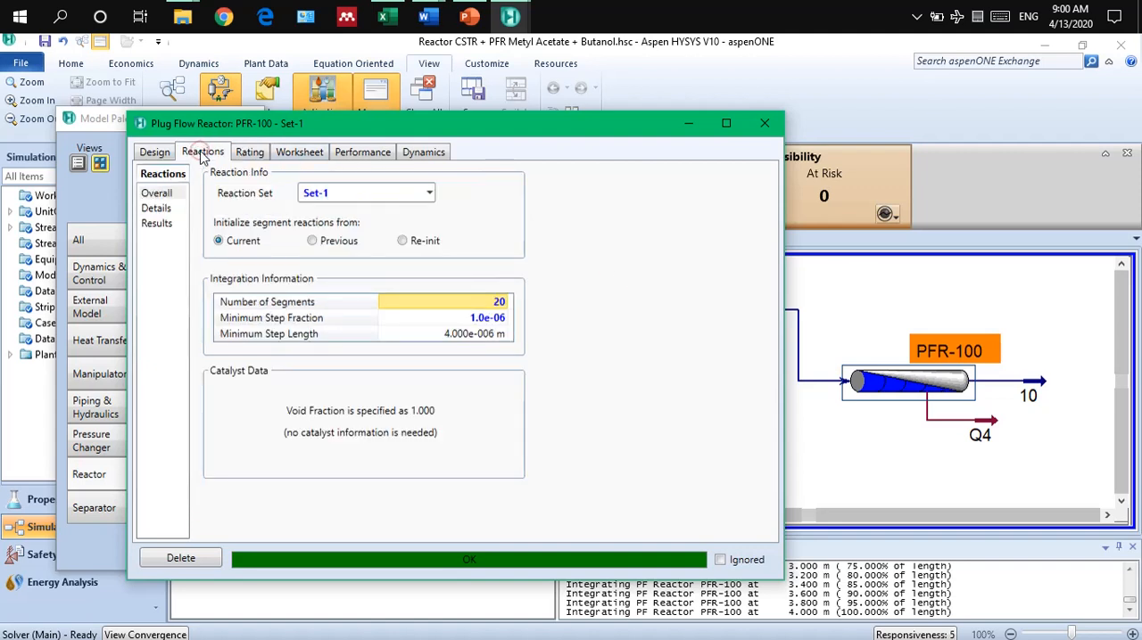
pyautogui.click(294, 151)
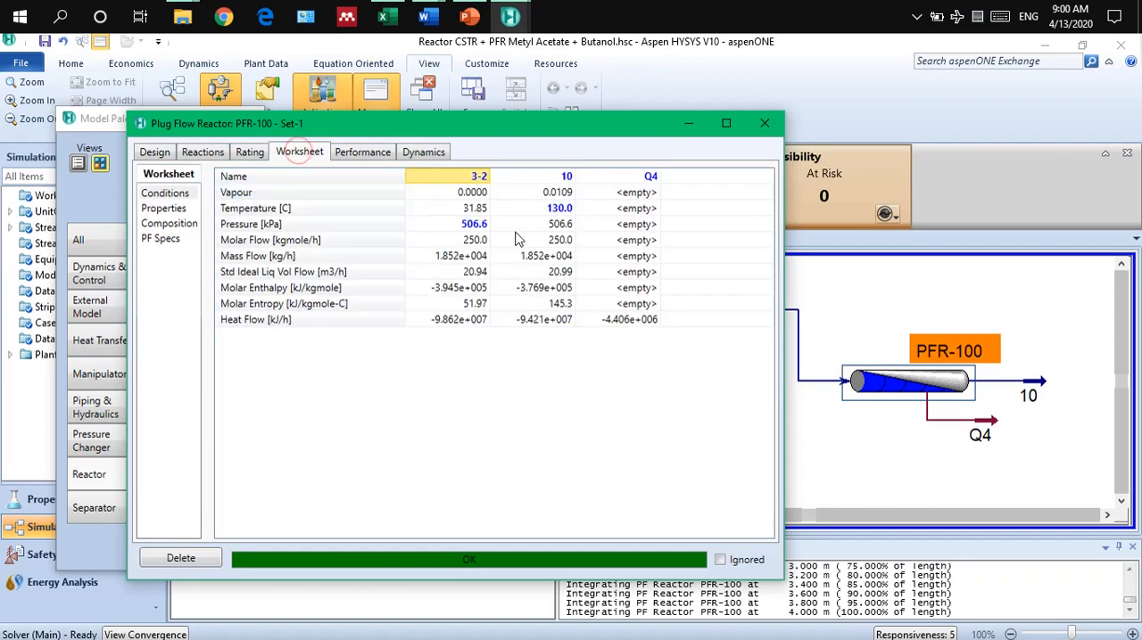
pyautogui.click(538, 213)
pyautogui.press('Delete')
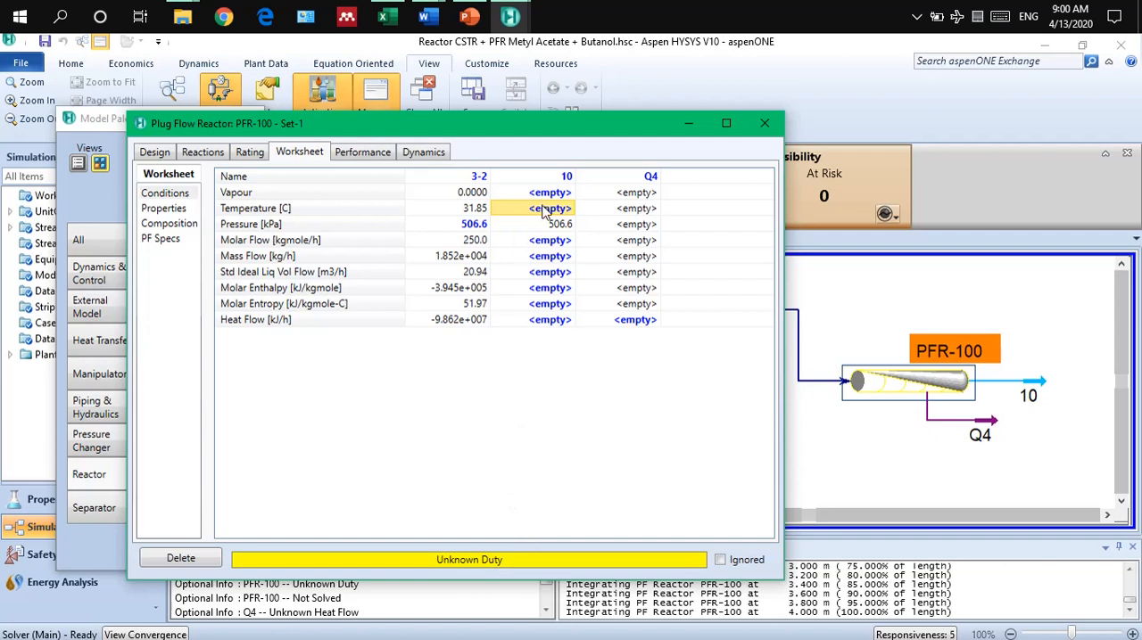
pyautogui.write('305')
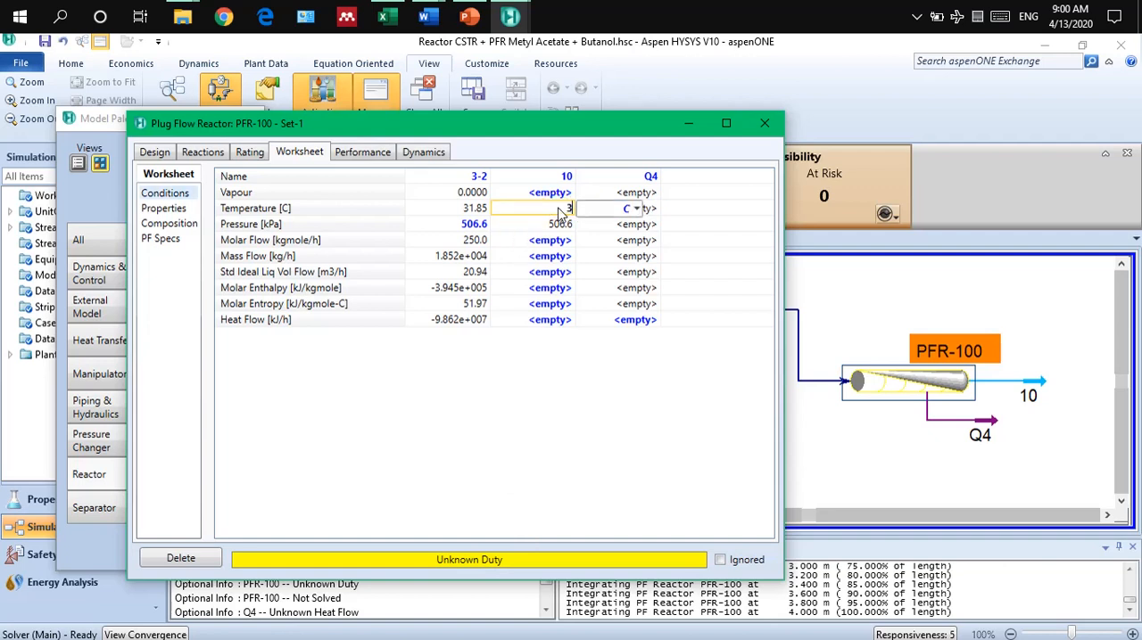
pyautogui.click(635, 208)
pyautogui.click(621, 249)
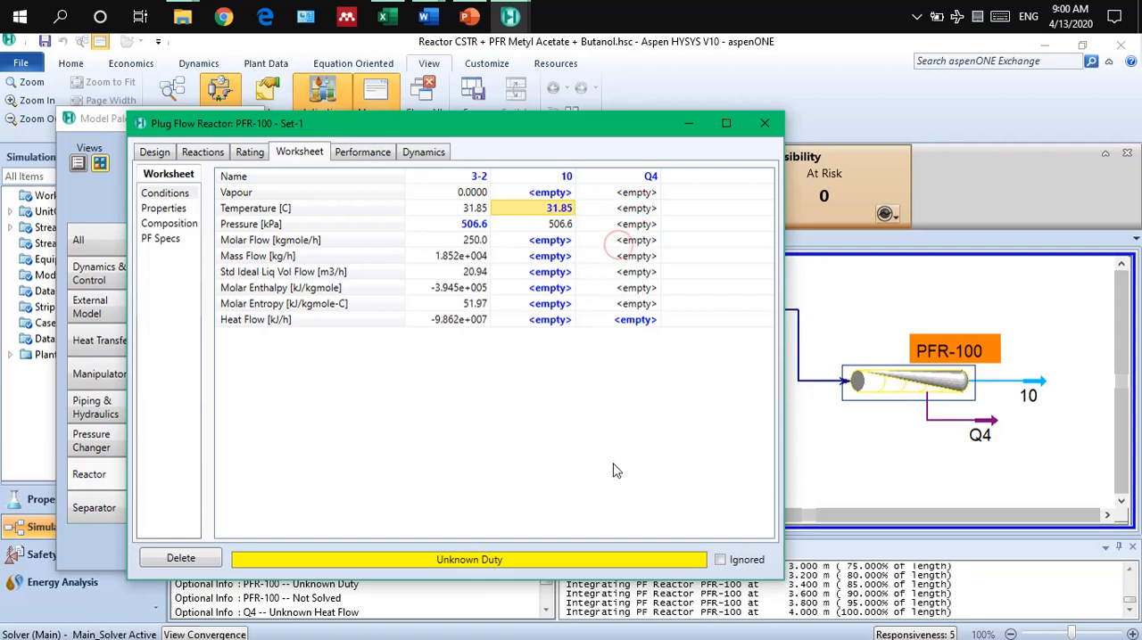
pyautogui.click(202, 152)
pyautogui.click(156, 223)
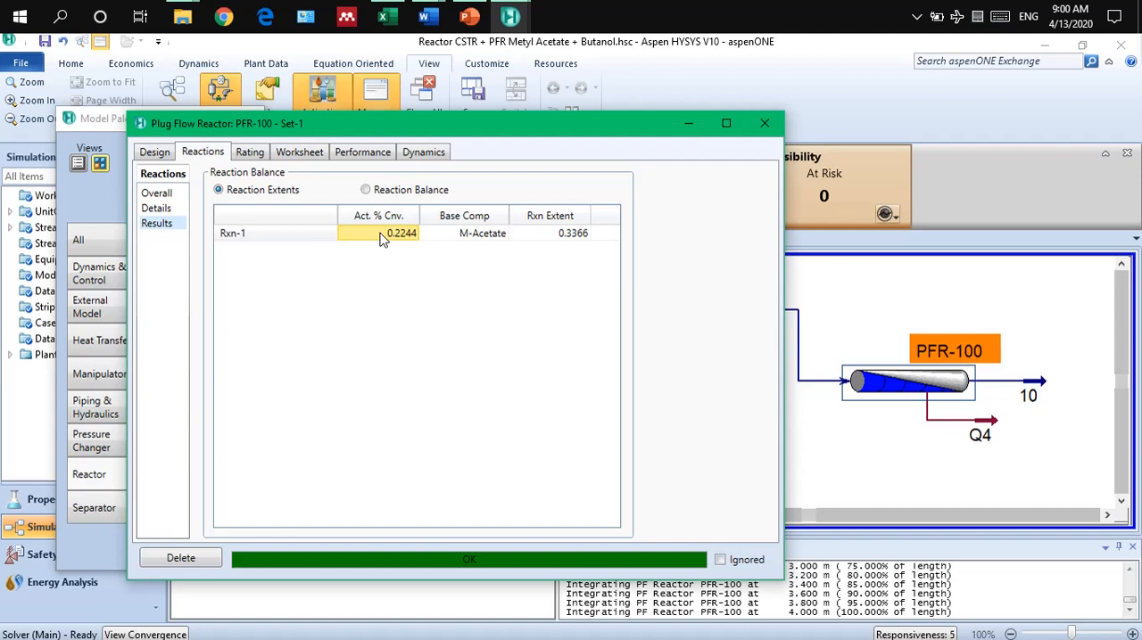
# Set the temperature of PFR-100's outlet stream 10 to 120 °C and check the resulting reaction conversion.
pyautogui.click(301, 159)
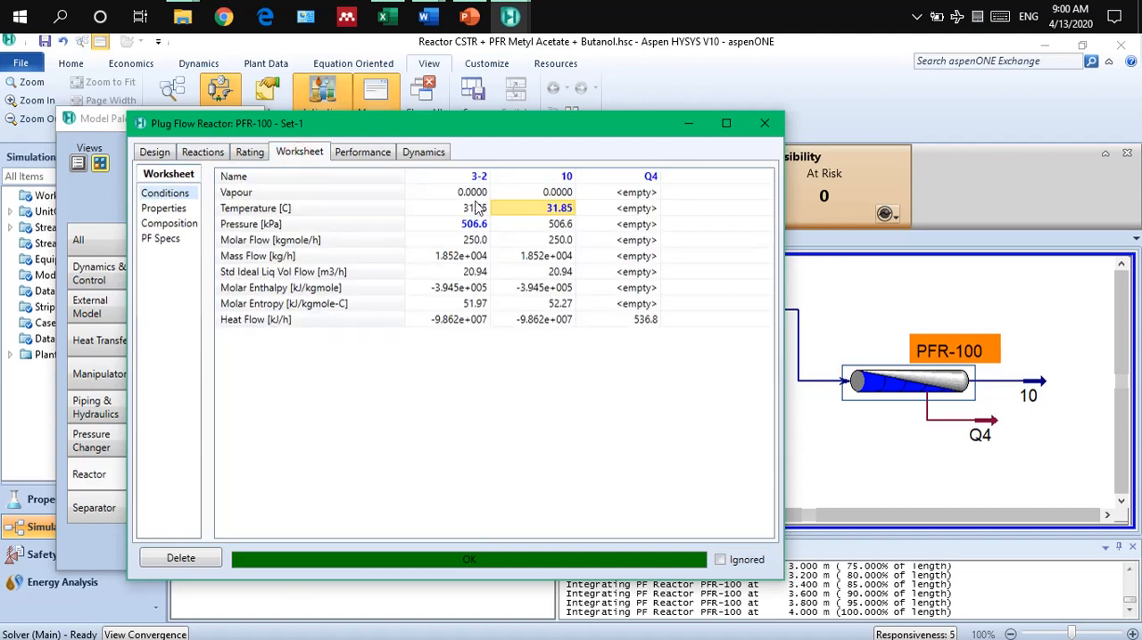
pyautogui.click(541, 210)
pyautogui.write('120')
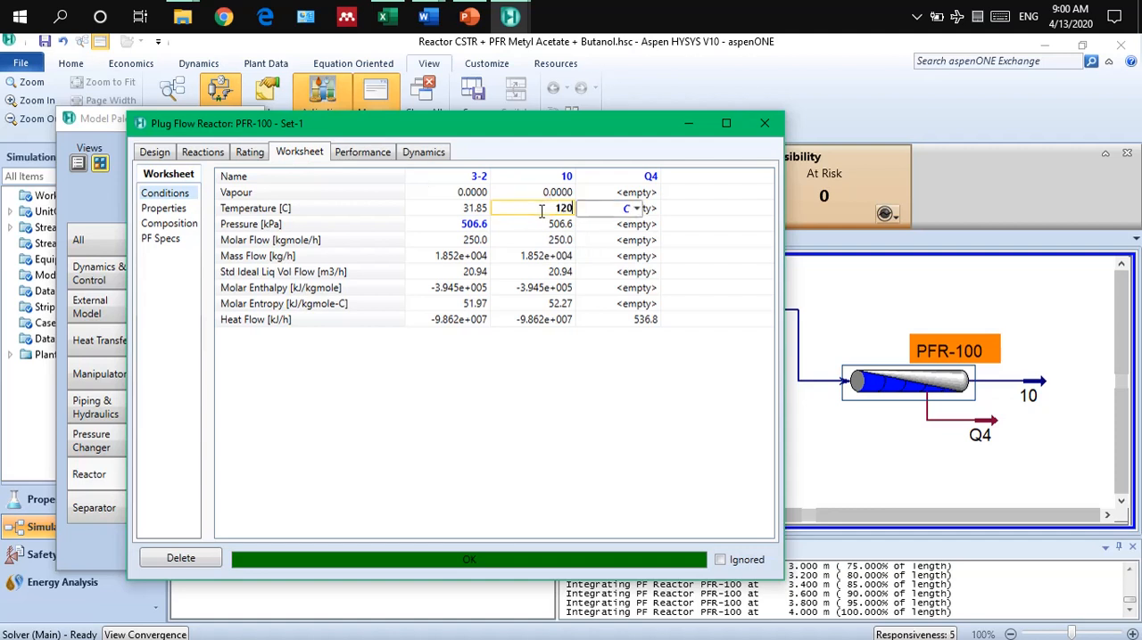
pyautogui.press('Return')
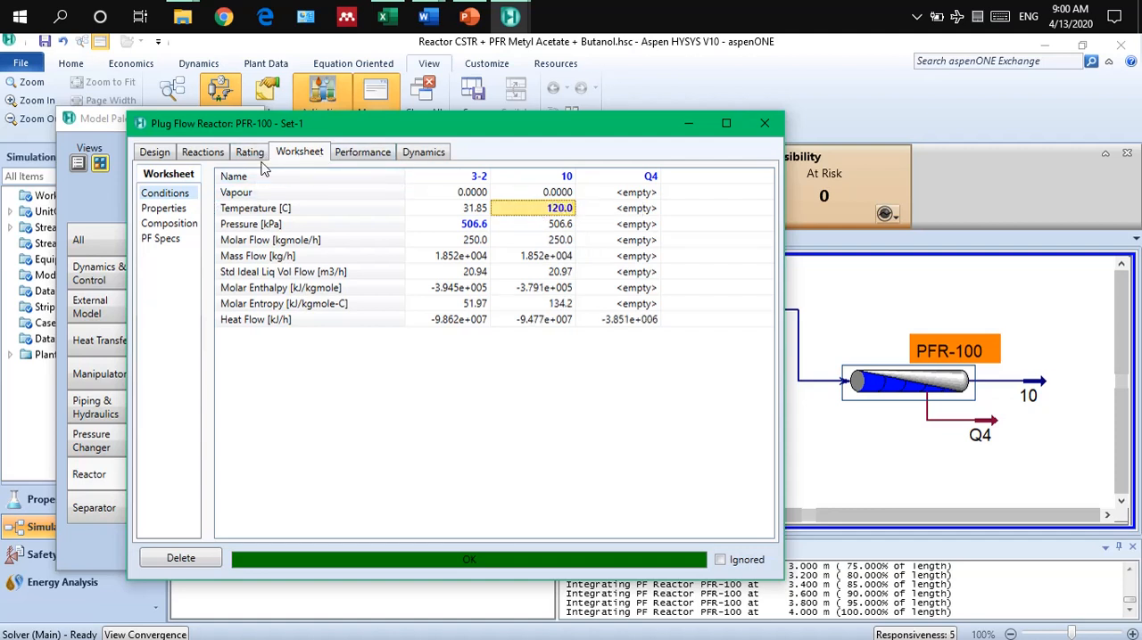
pyautogui.click(204, 153)
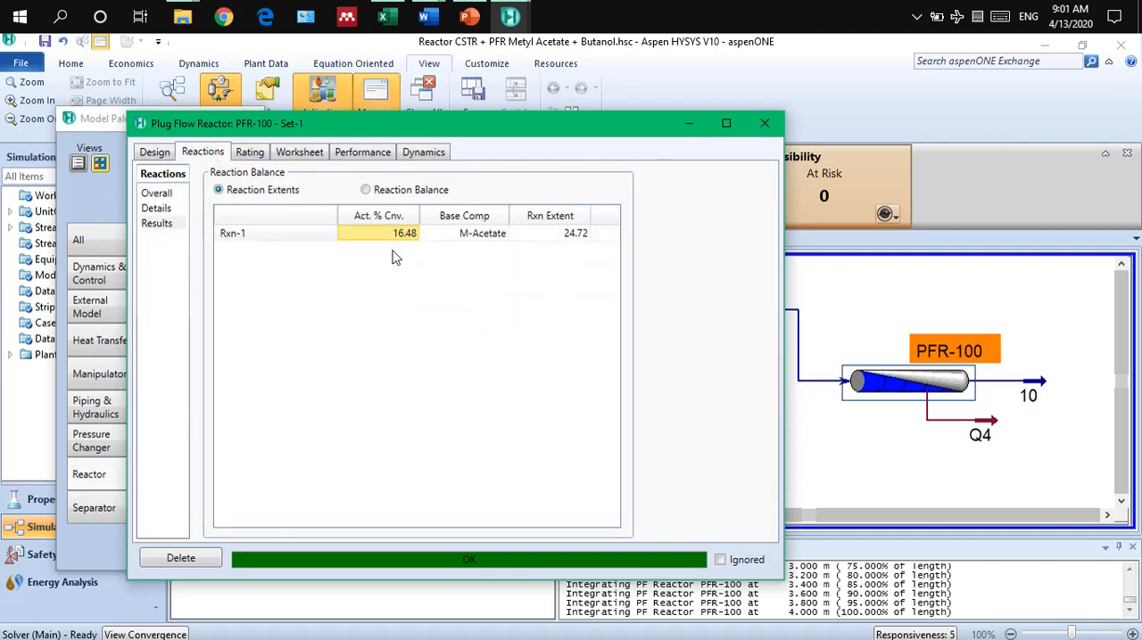
# Set PFR-100's tube length to 8 m, check the reaction conversion and close the reactor form.
pyautogui.click(256, 156)
pyautogui.click(412, 214)
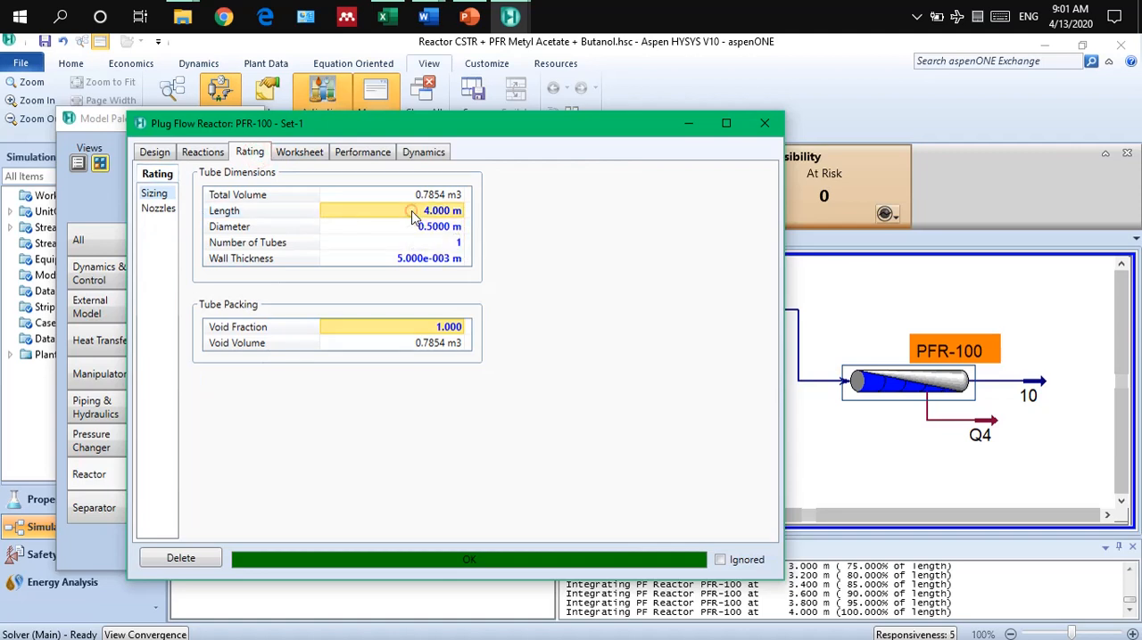
pyautogui.write('8')
pyautogui.press('Return')
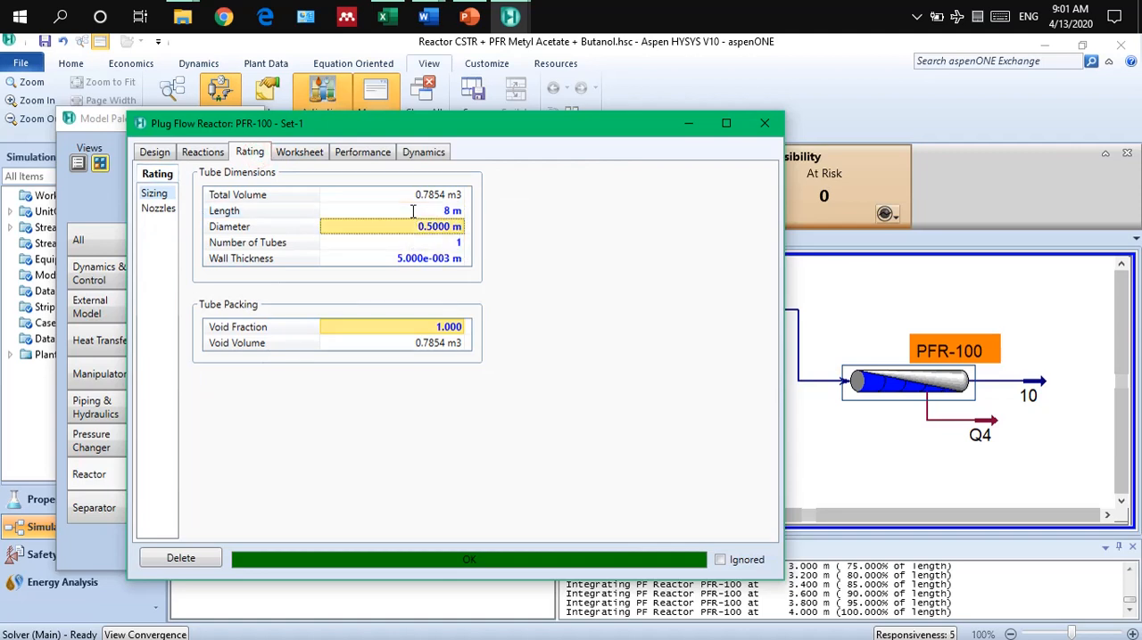
pyautogui.click(303, 153)
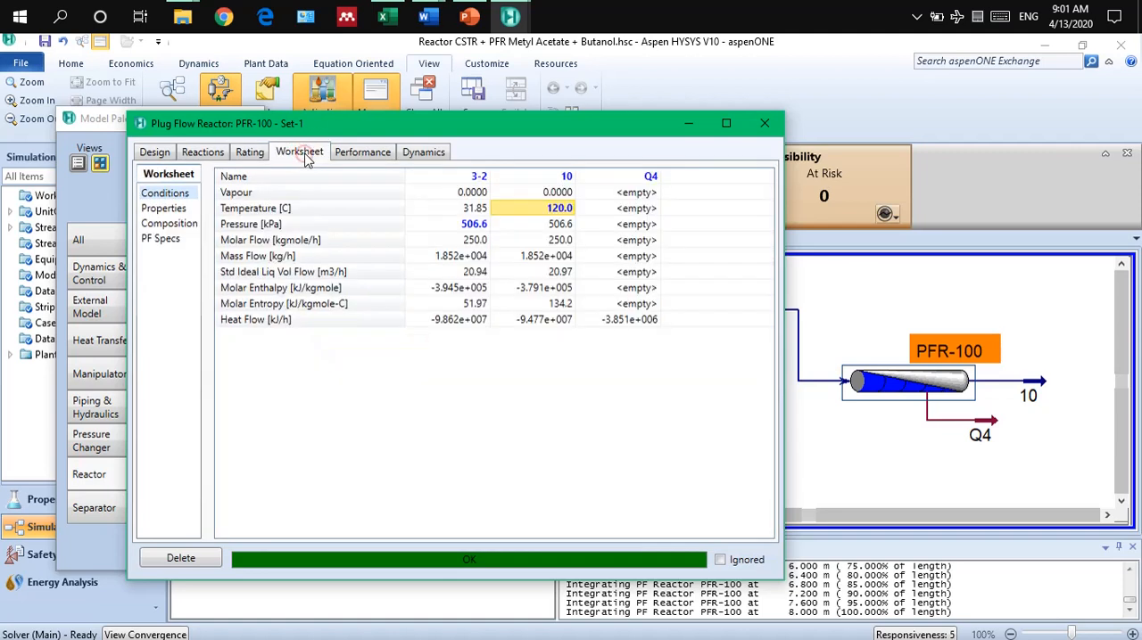
pyautogui.click(201, 154)
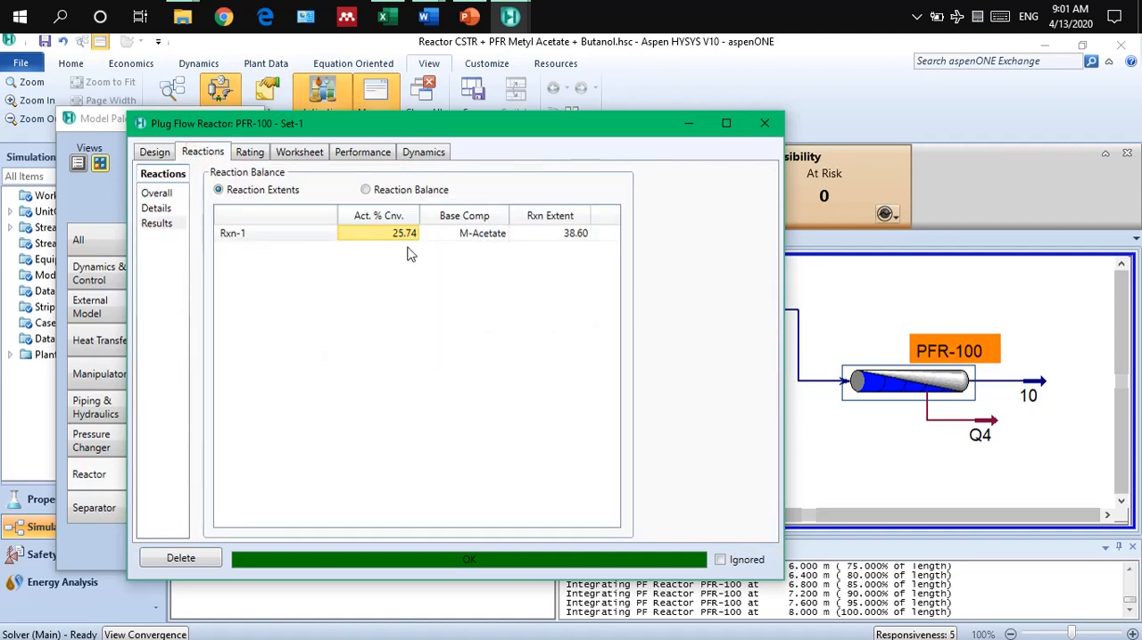
pyautogui.click(765, 123)
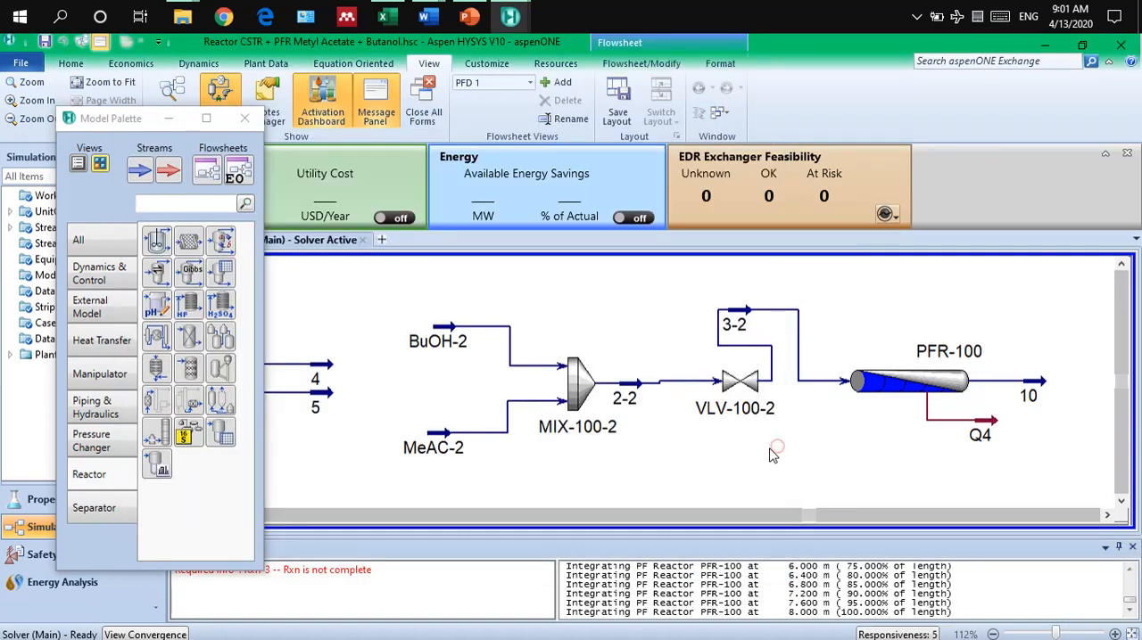
pyautogui.scroll(-2, 772, 455)
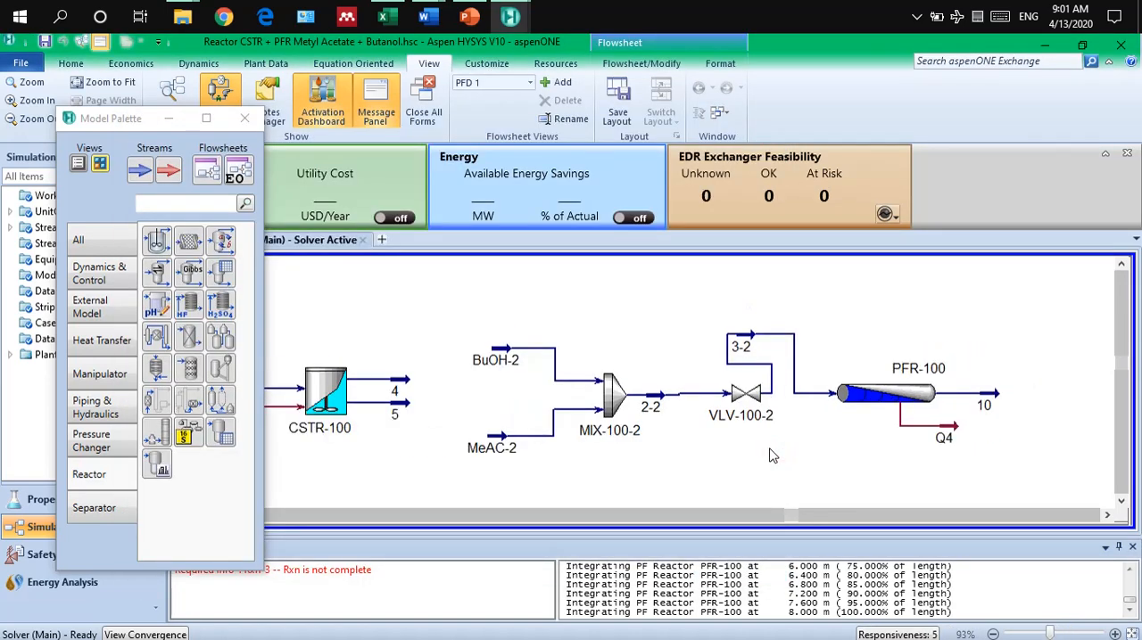